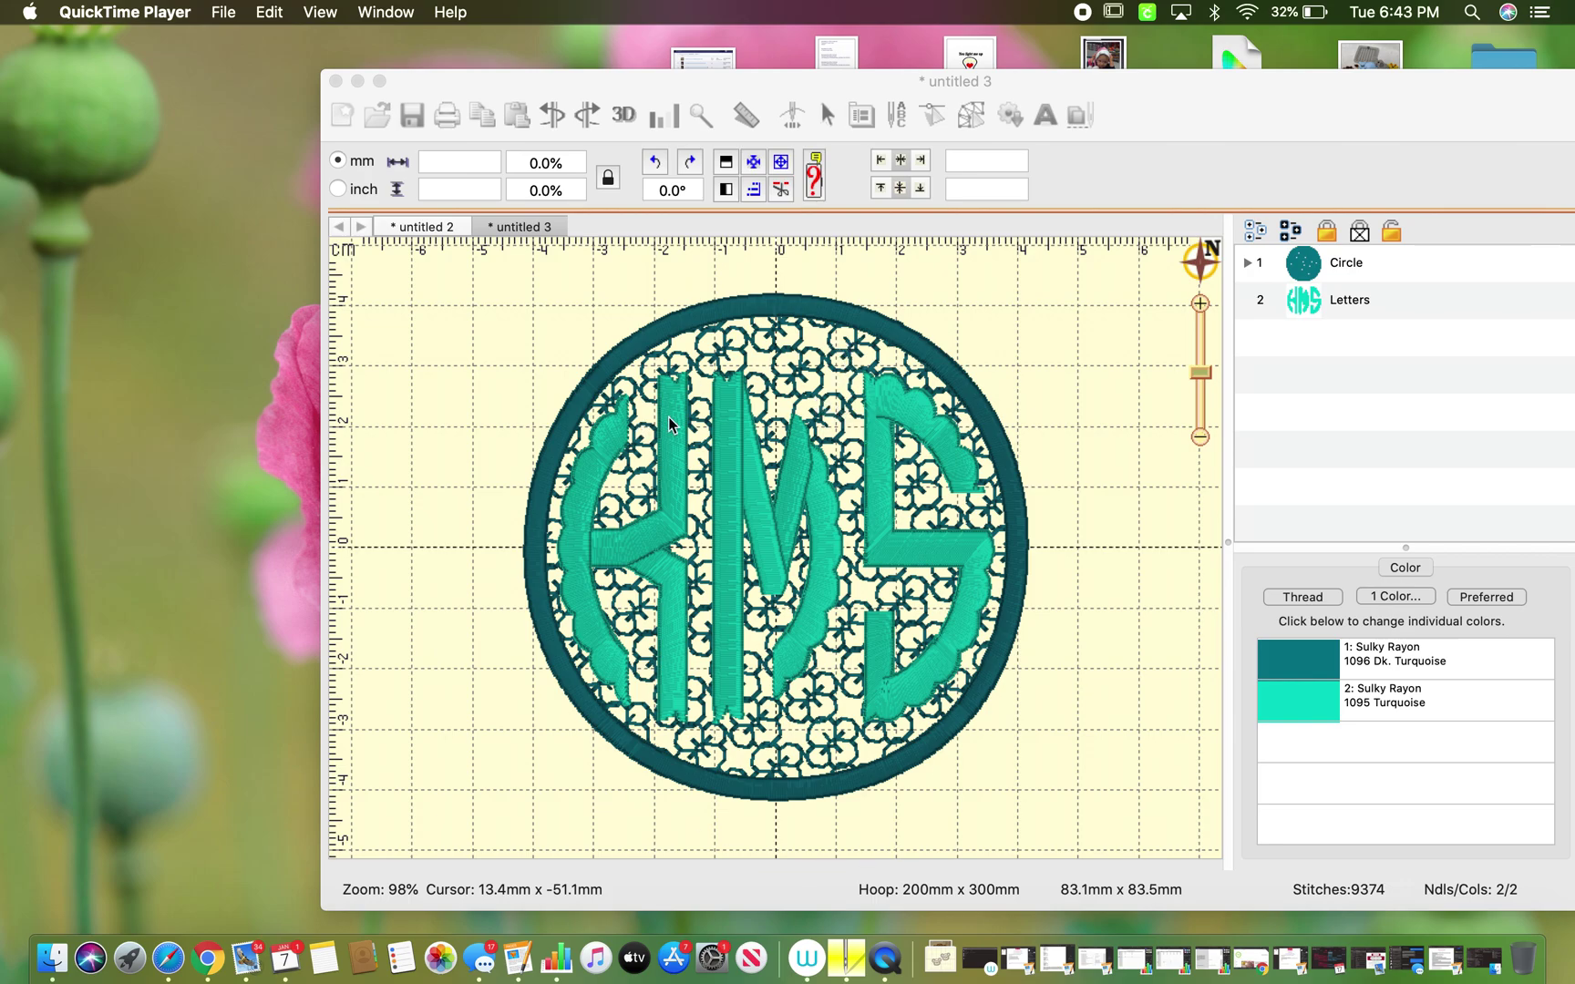
Step: Flip between the heart design and the HMS monogram, ending on the heart filled with little hearts
{"action": "left_click", "coordinate": [438, 227]}
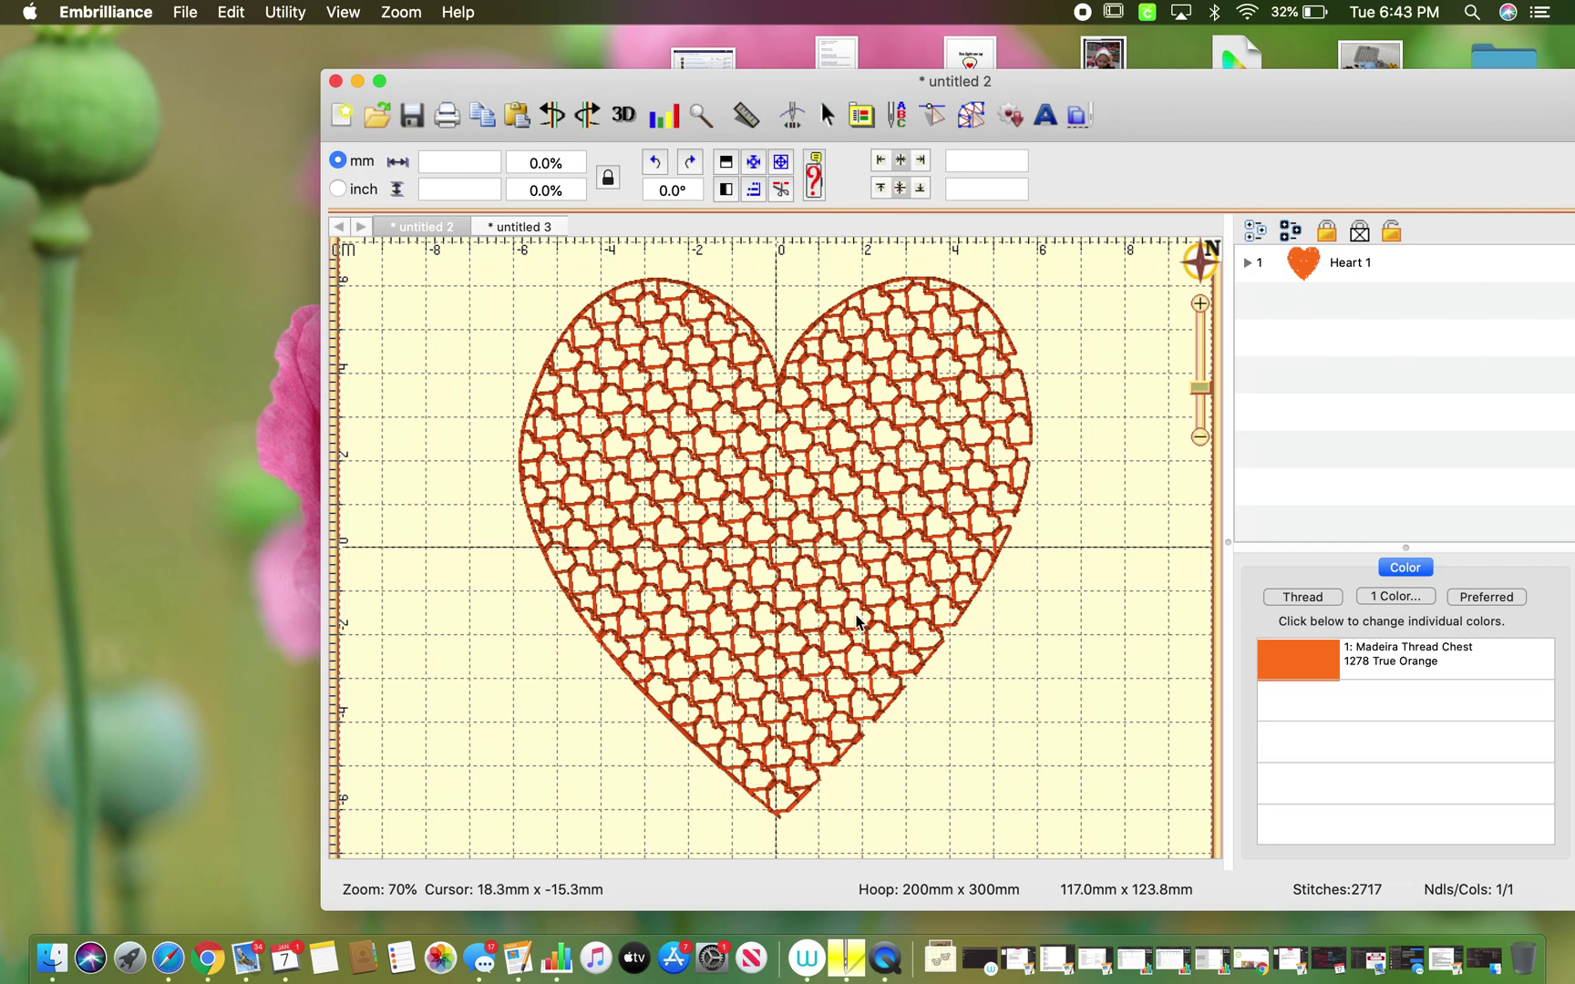
{"action": "left_click", "coordinate": [538, 230]}
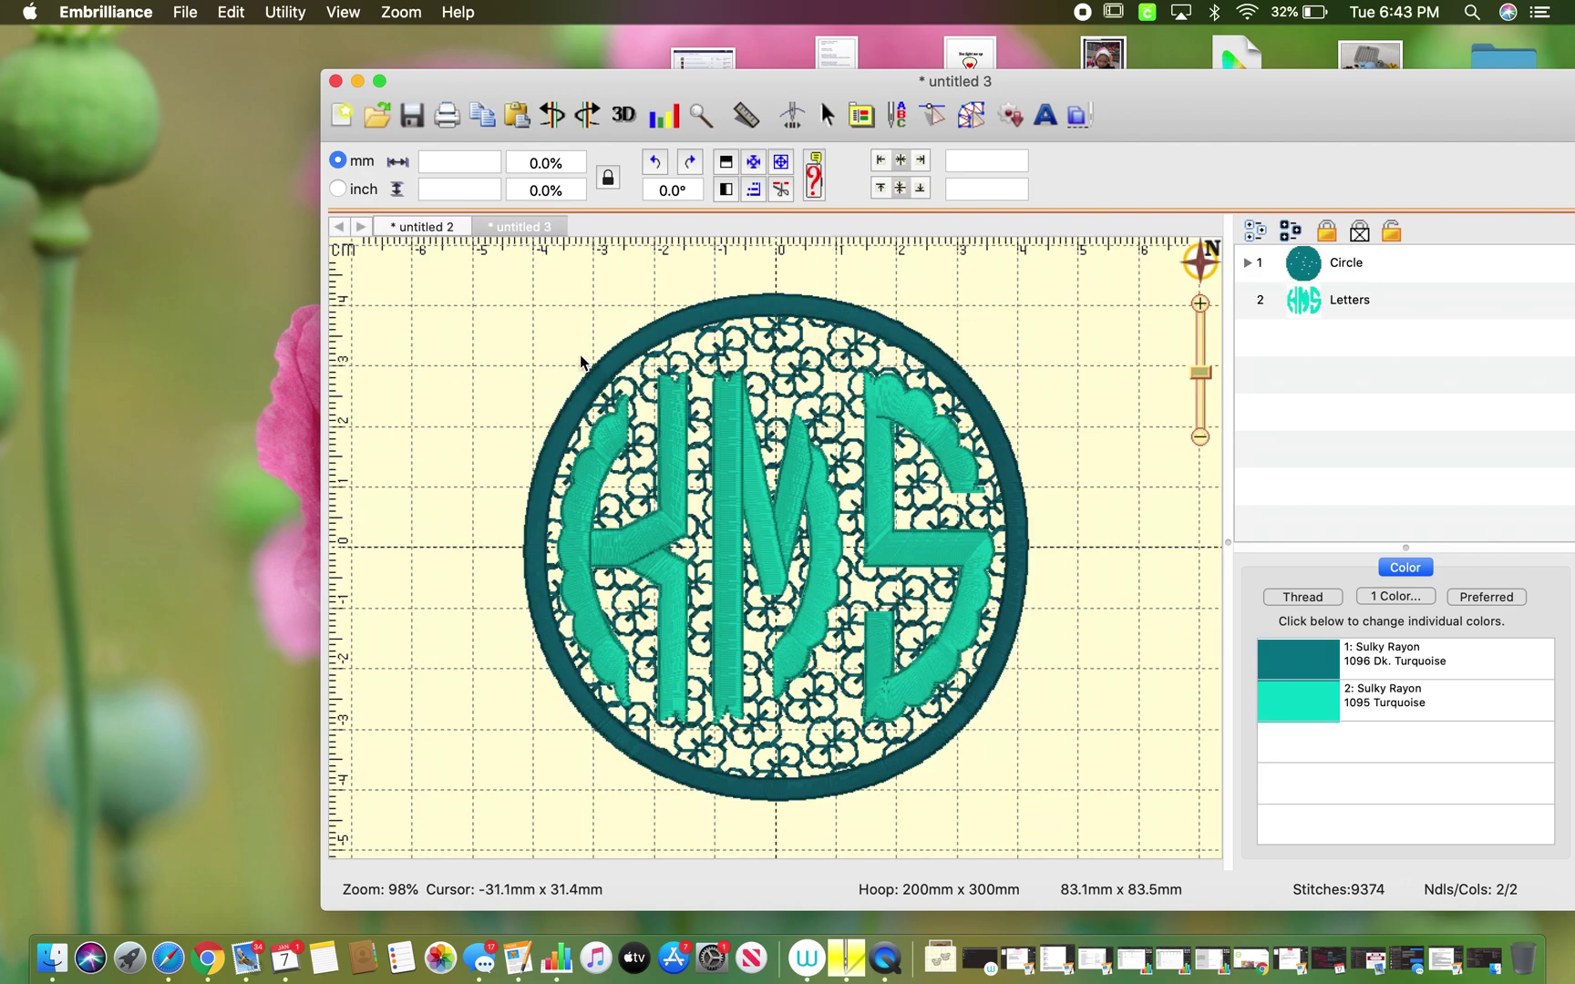
{"action": "left_click", "coordinate": [423, 226]}
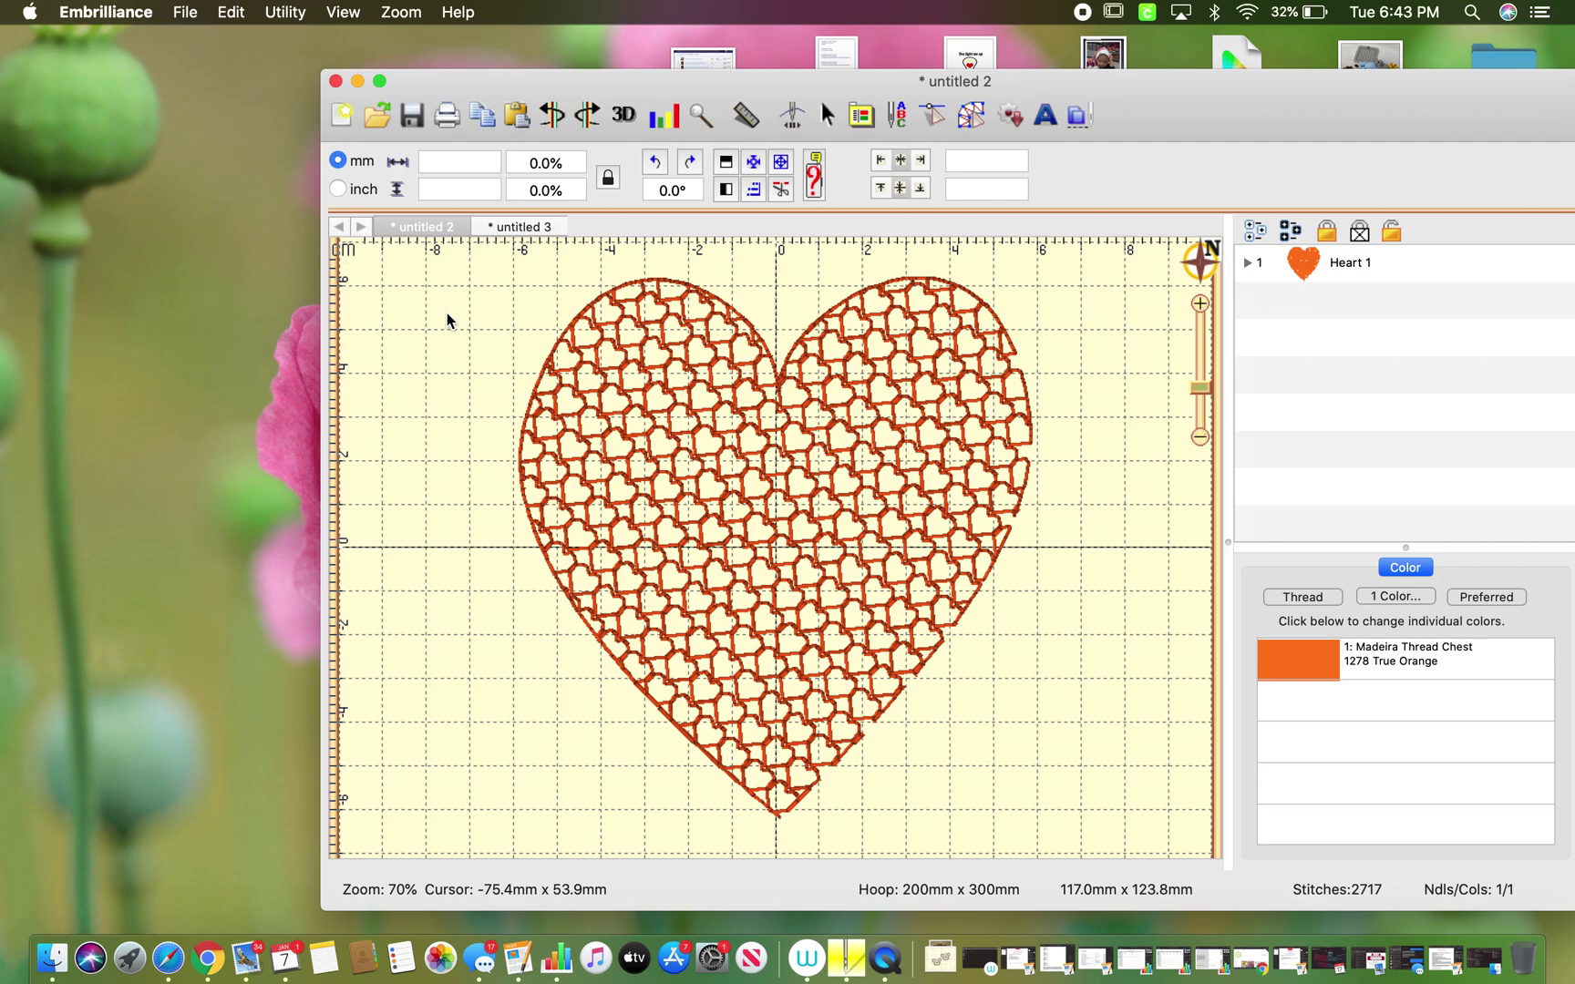
Step: Start a new page and insert the Square outline from the Shapes 1 library
{"action": "left_click", "coordinate": [184, 12]}
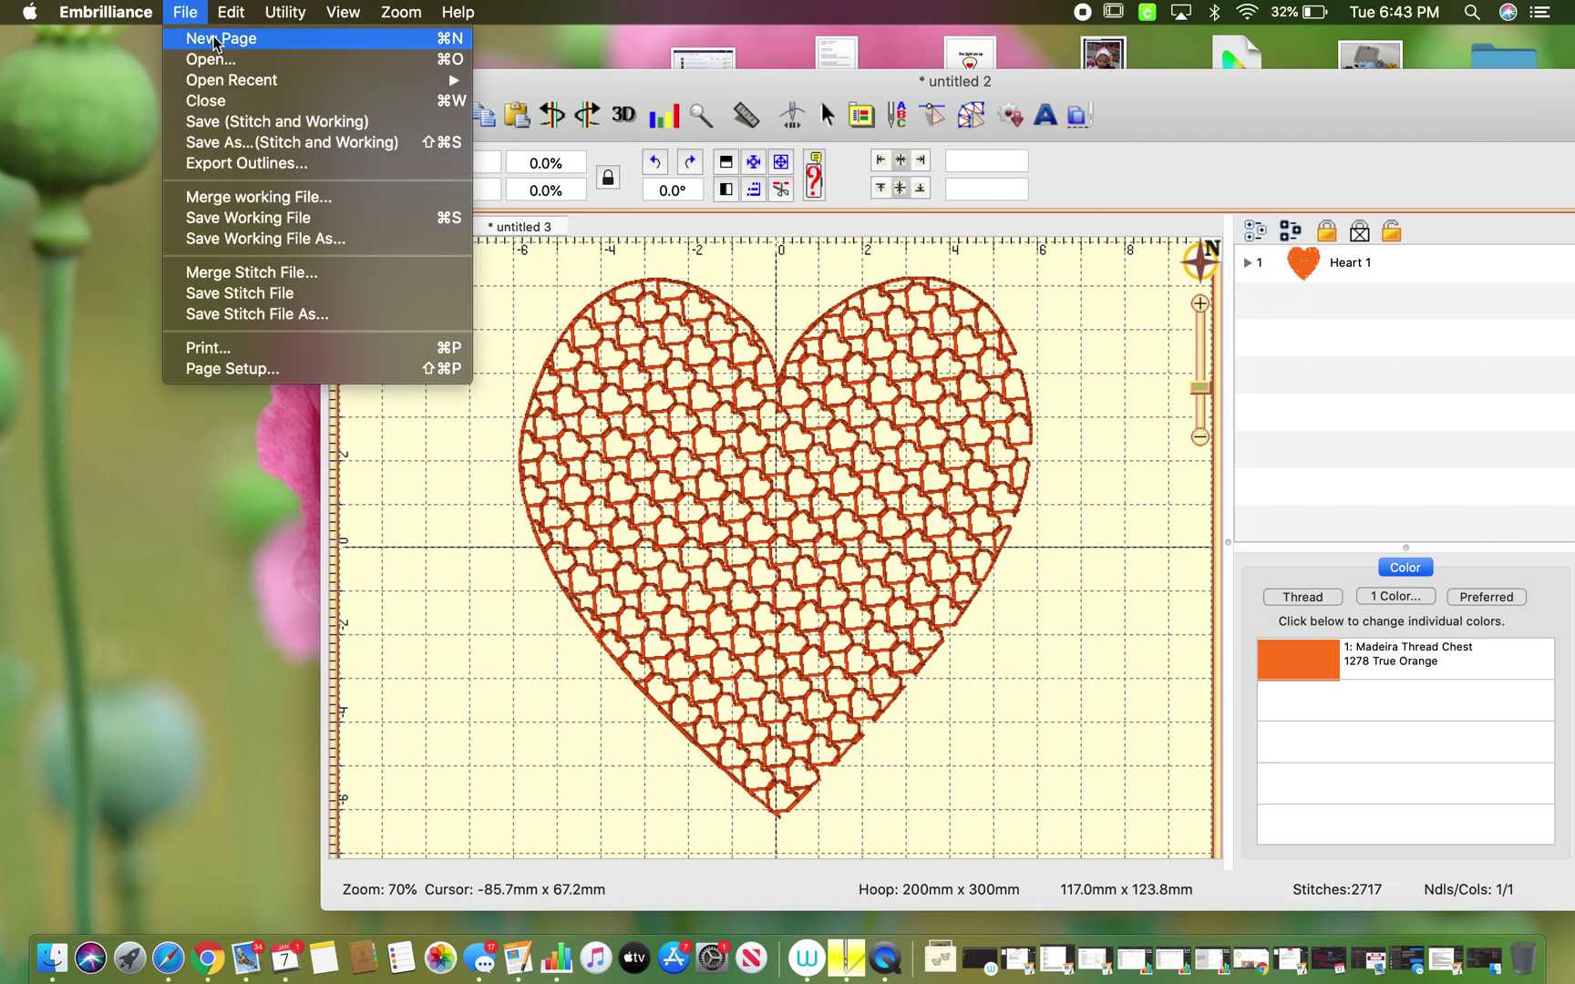
{"action": "left_click", "coordinate": [216, 40]}
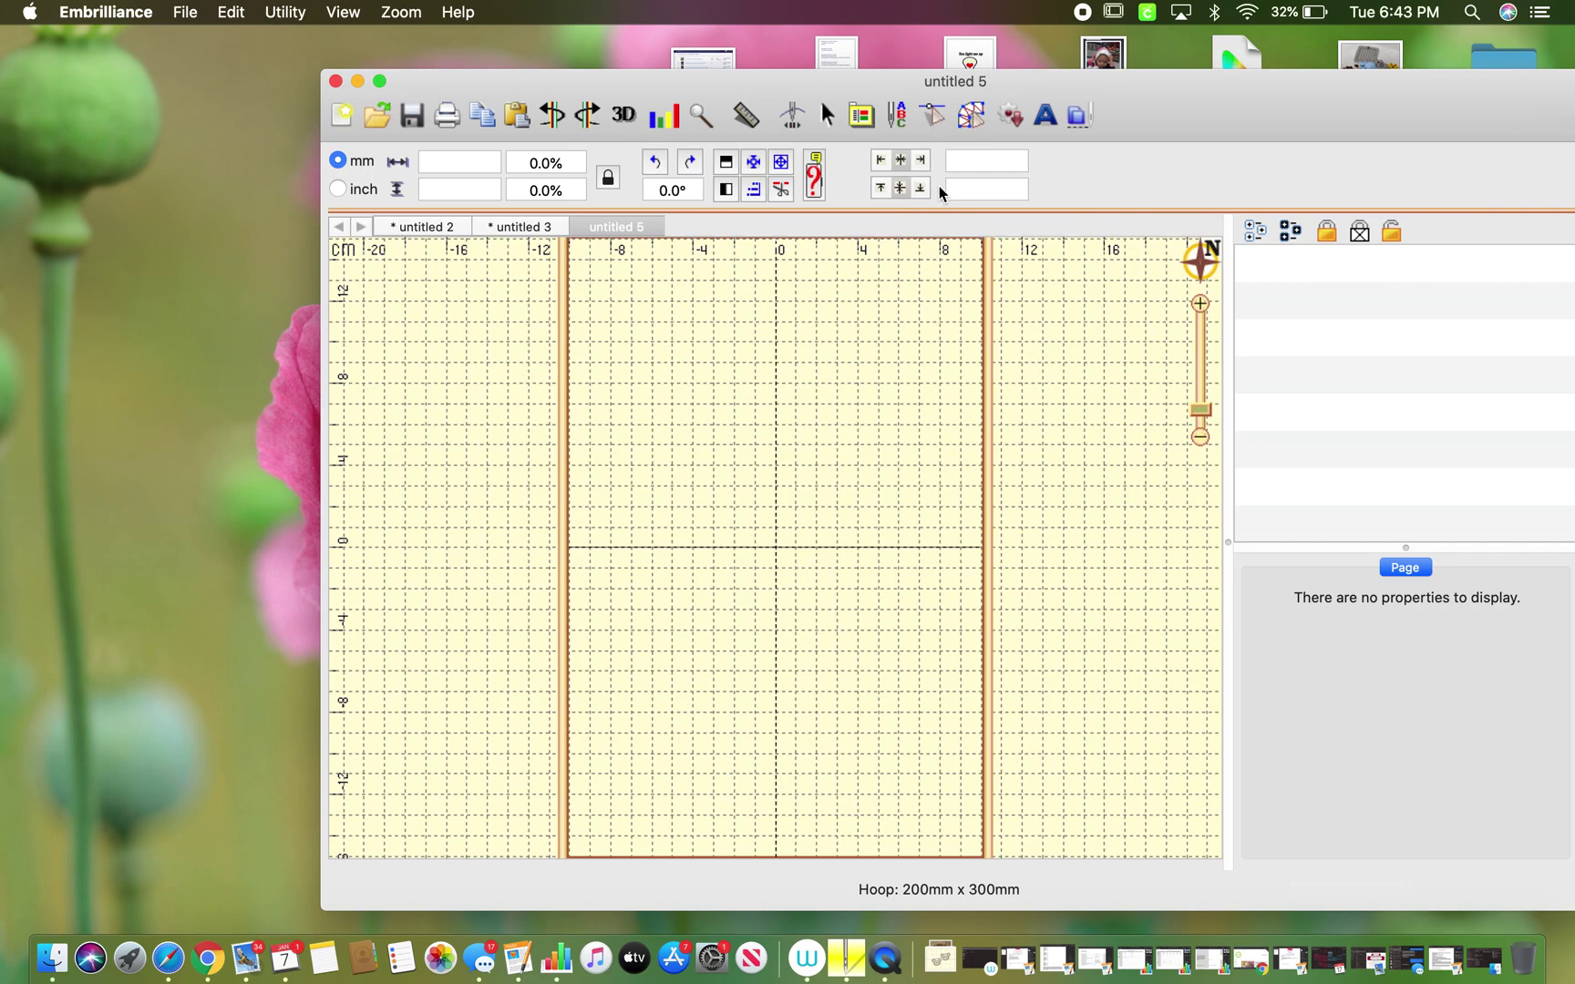
{"action": "left_click", "coordinate": [971, 116]}
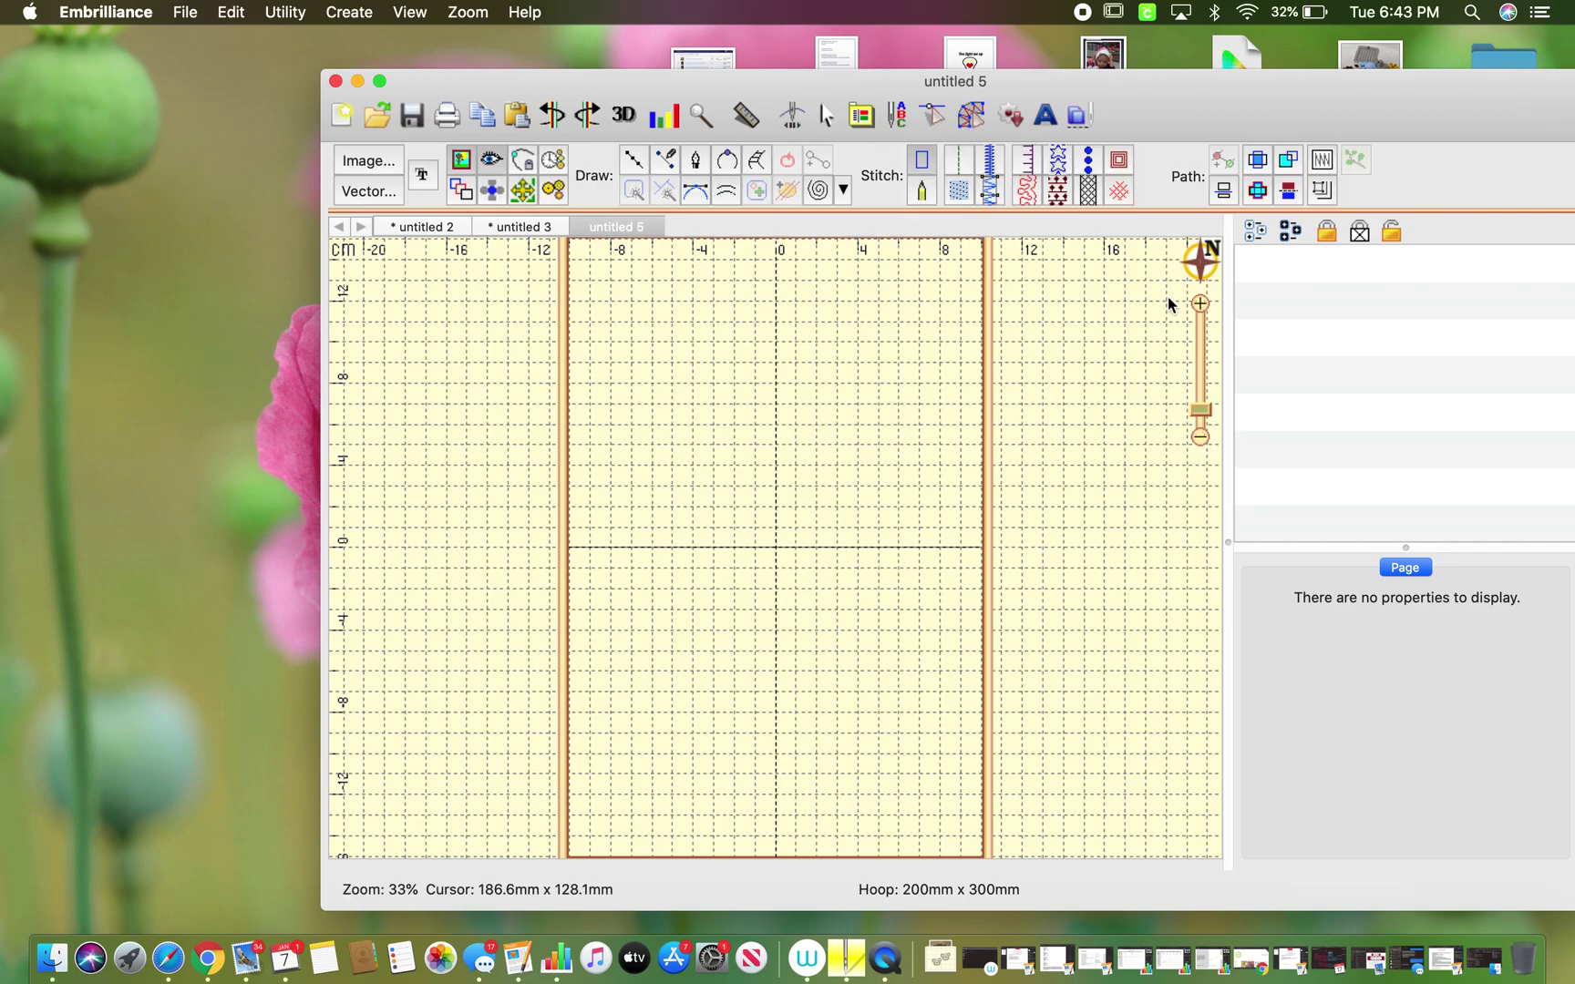
{"action": "left_click", "coordinate": [1010, 117]}
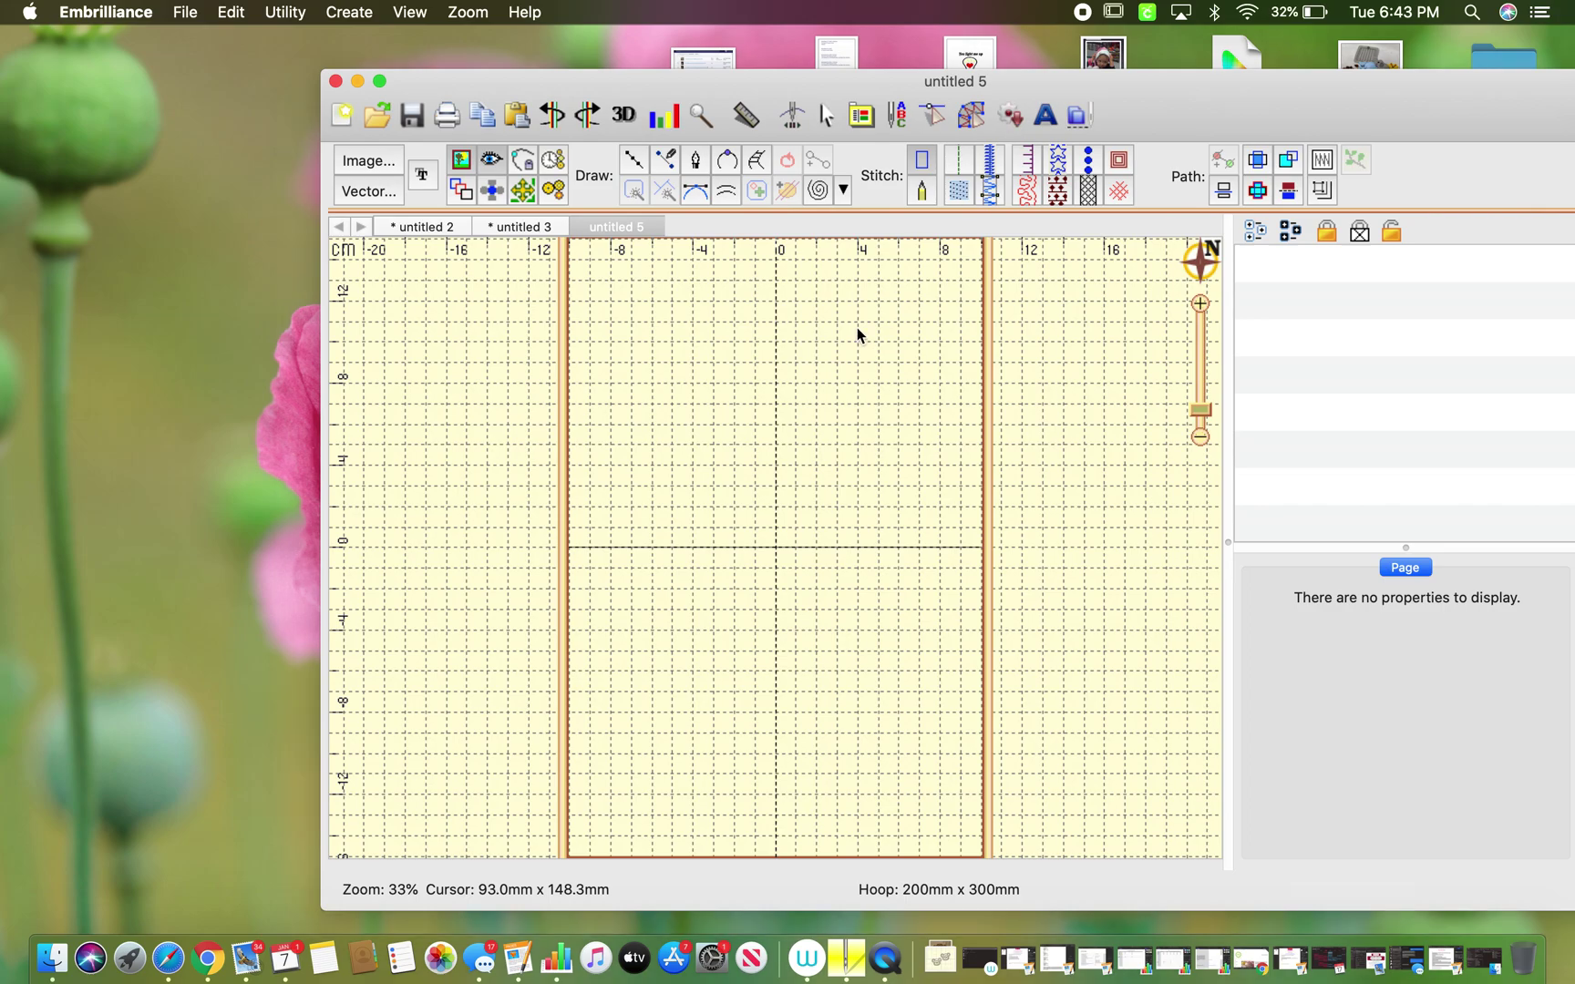
{"action": "scroll", "coordinate": [618, 466], "scroll_direction": "down", "scroll_amount": 10}
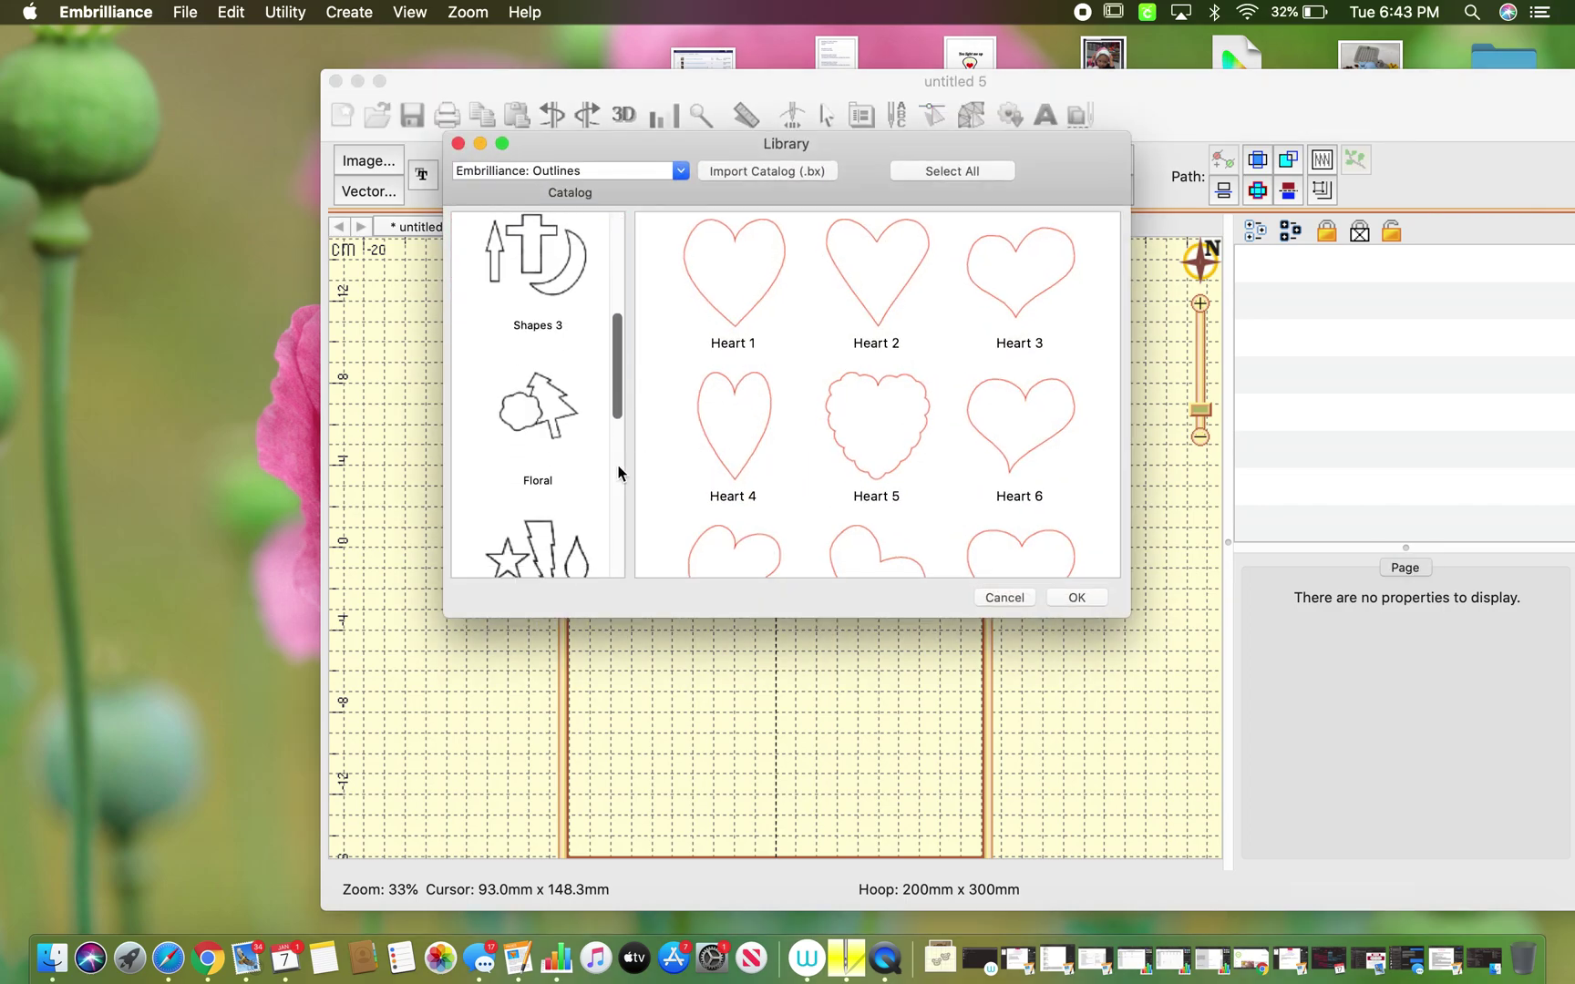
{"action": "left_click", "coordinate": [538, 369]}
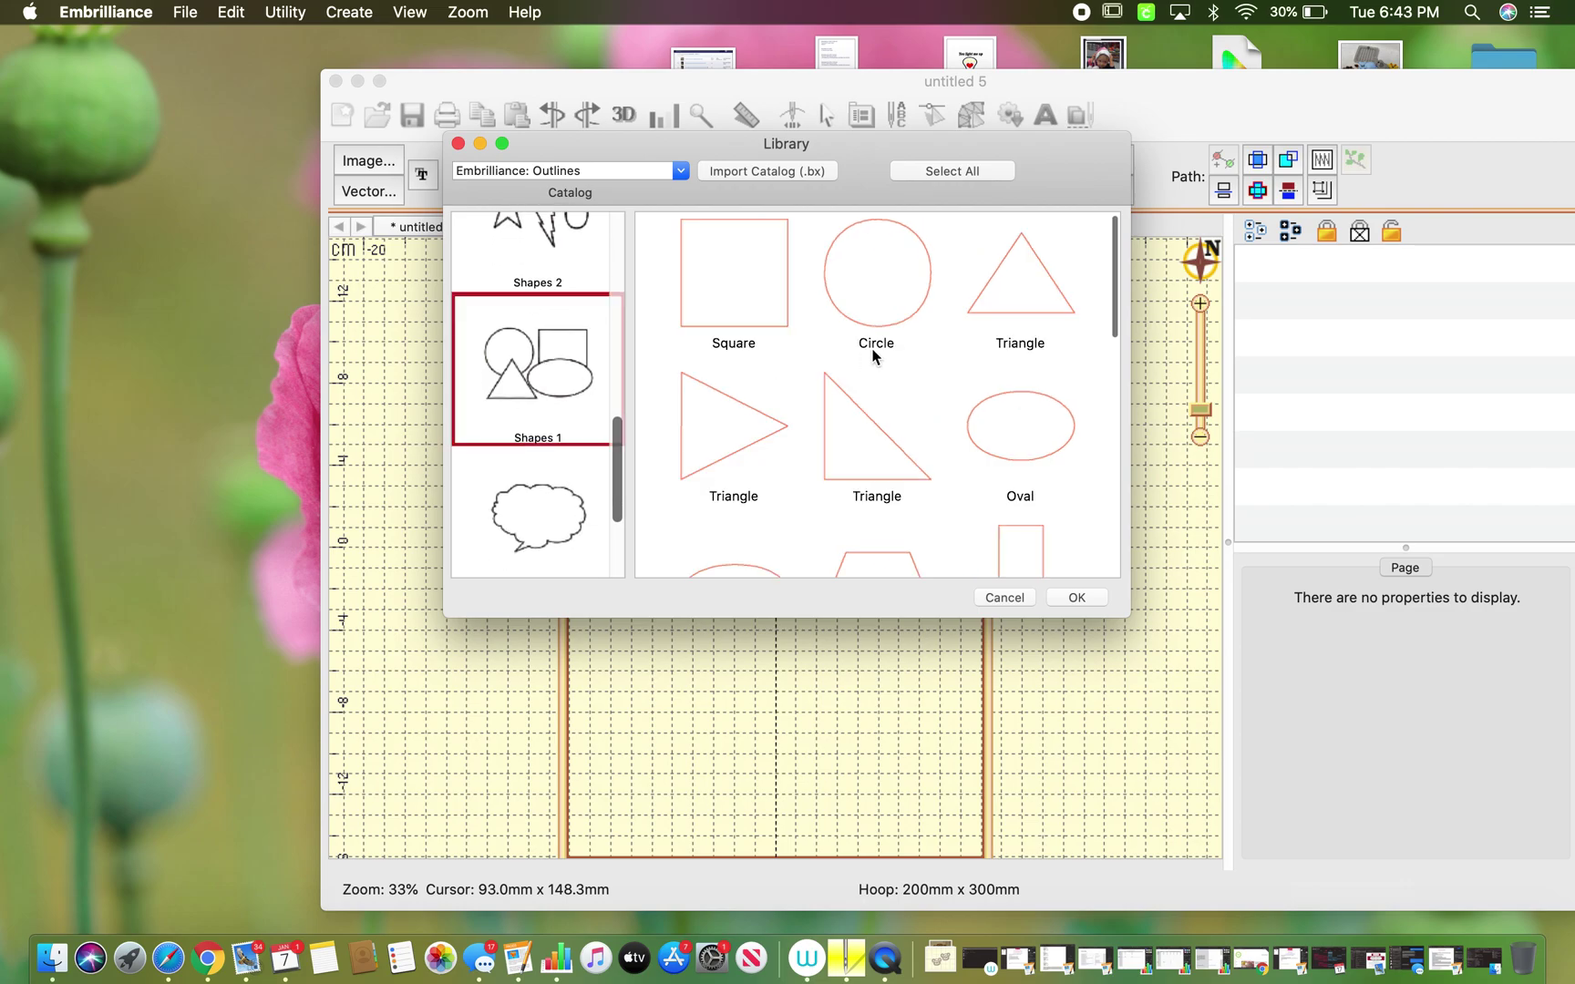
{"action": "left_click", "coordinate": [738, 309]}
{"action": "left_click", "coordinate": [1076, 596]}
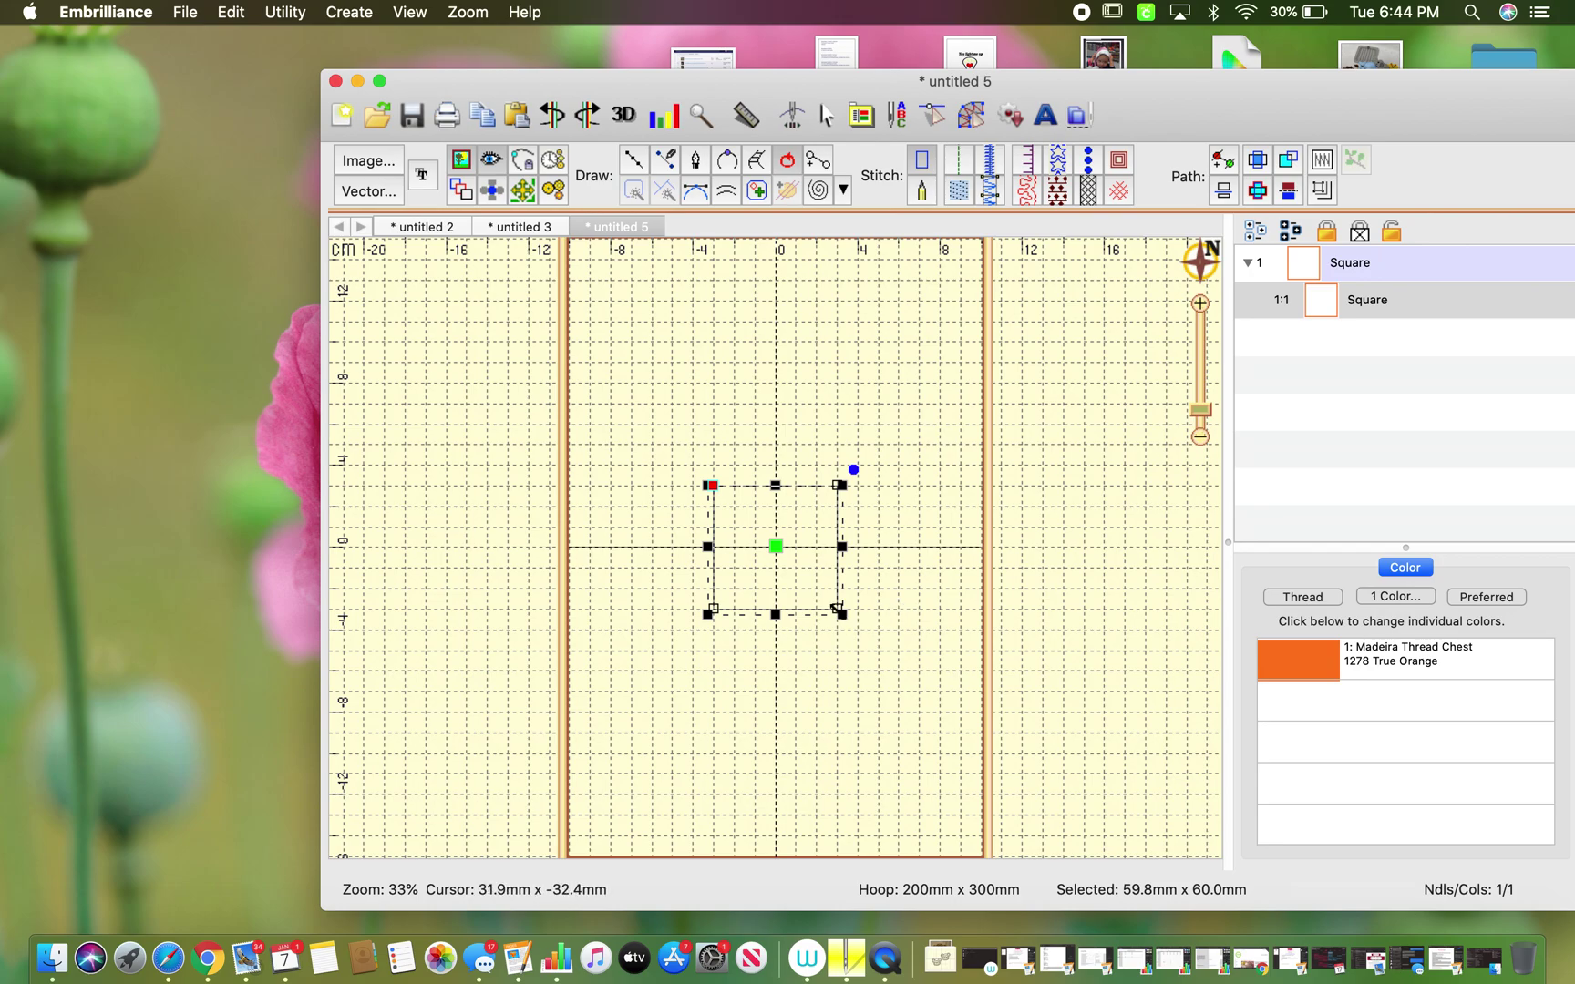
Step: Resize the square to about 150.7 × 151.2 mm and apply a Motif fill
{"action": "left_click_drag", "start_coordinate": [837, 608], "coordinate": [1026, 759]}
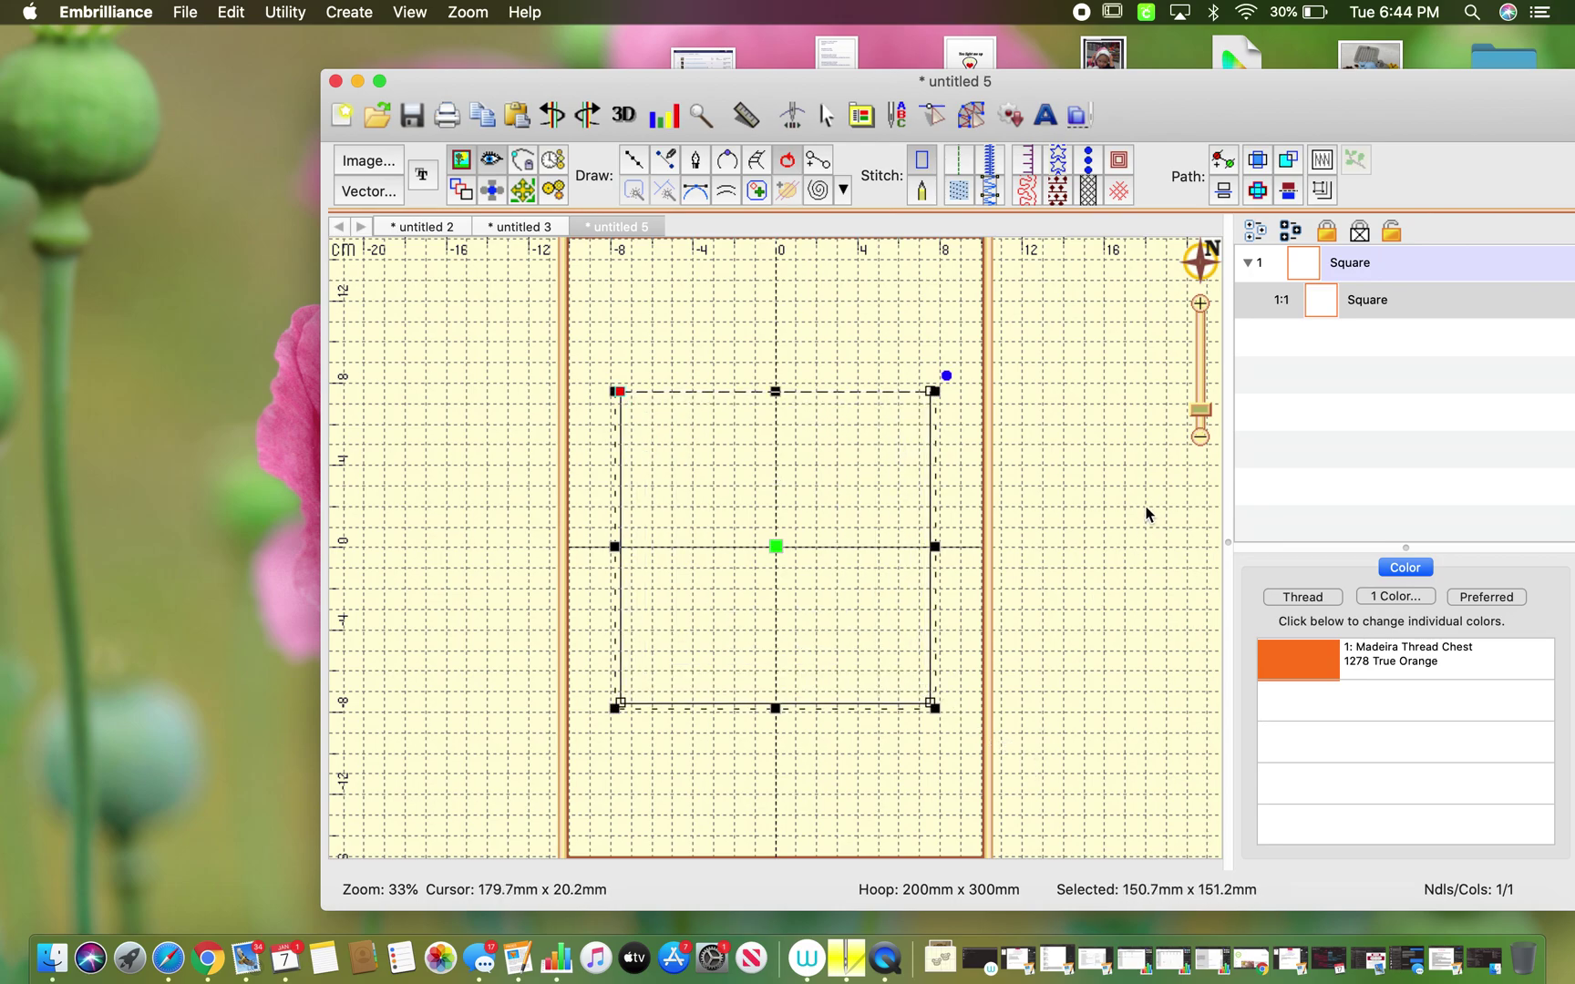
{"action": "left_click", "coordinate": [1057, 191]}
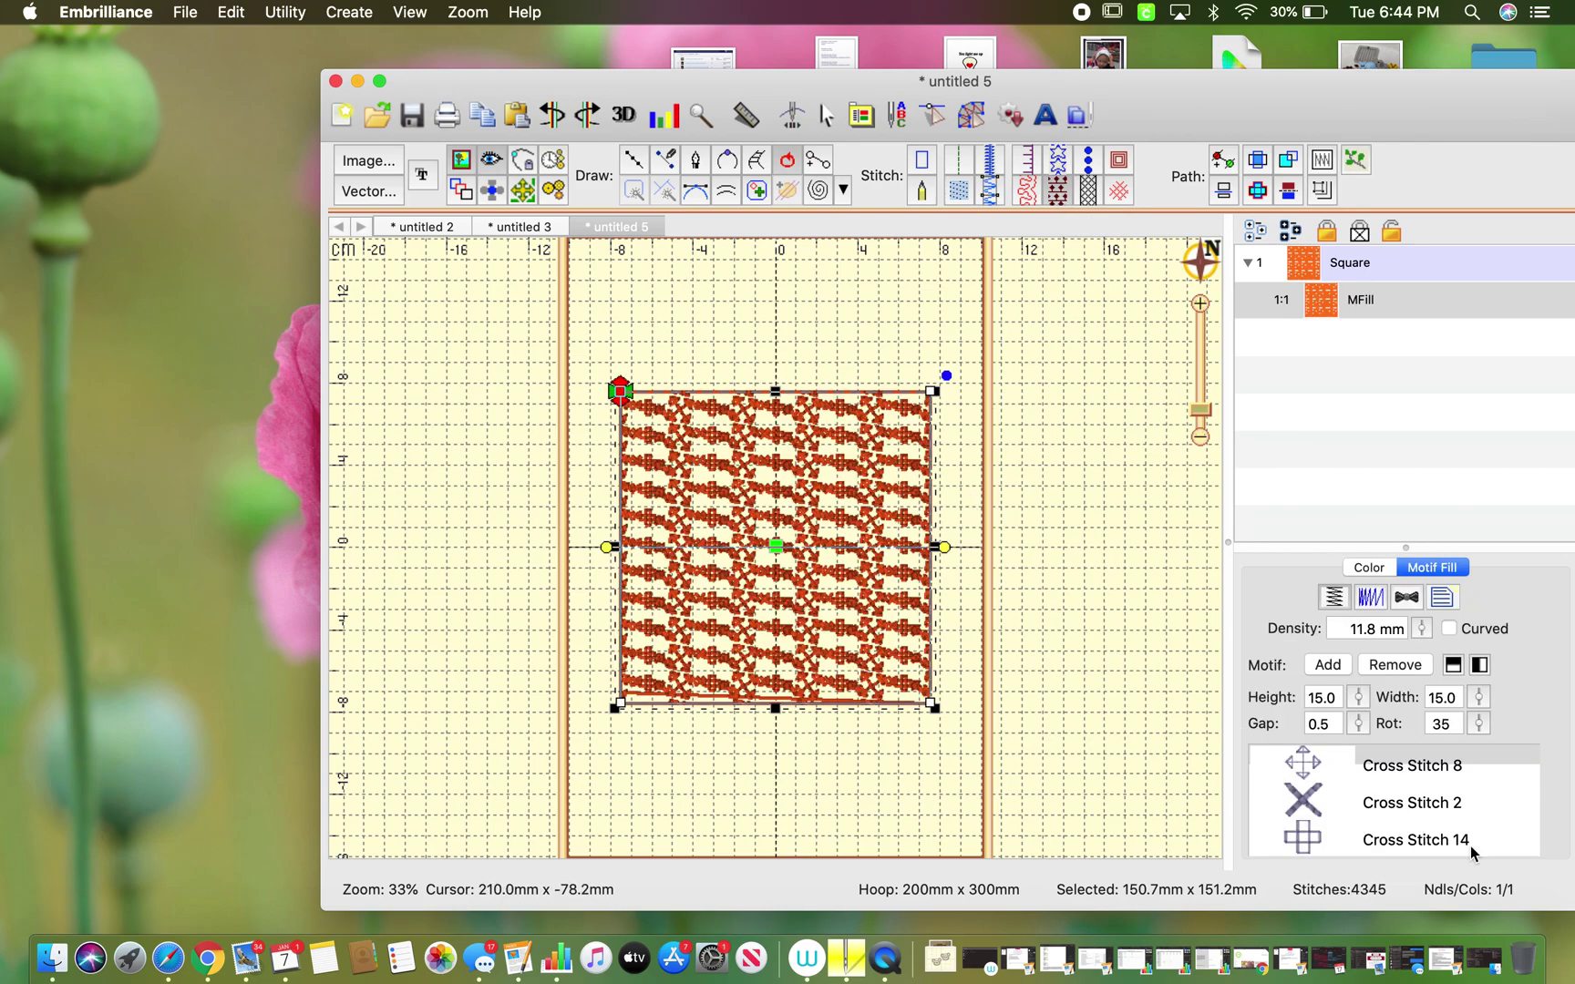
Step: Remove Cross Stitch 8 from the motif list and work through Cross Stitch 2
{"action": "left_click", "coordinate": [1304, 768]}
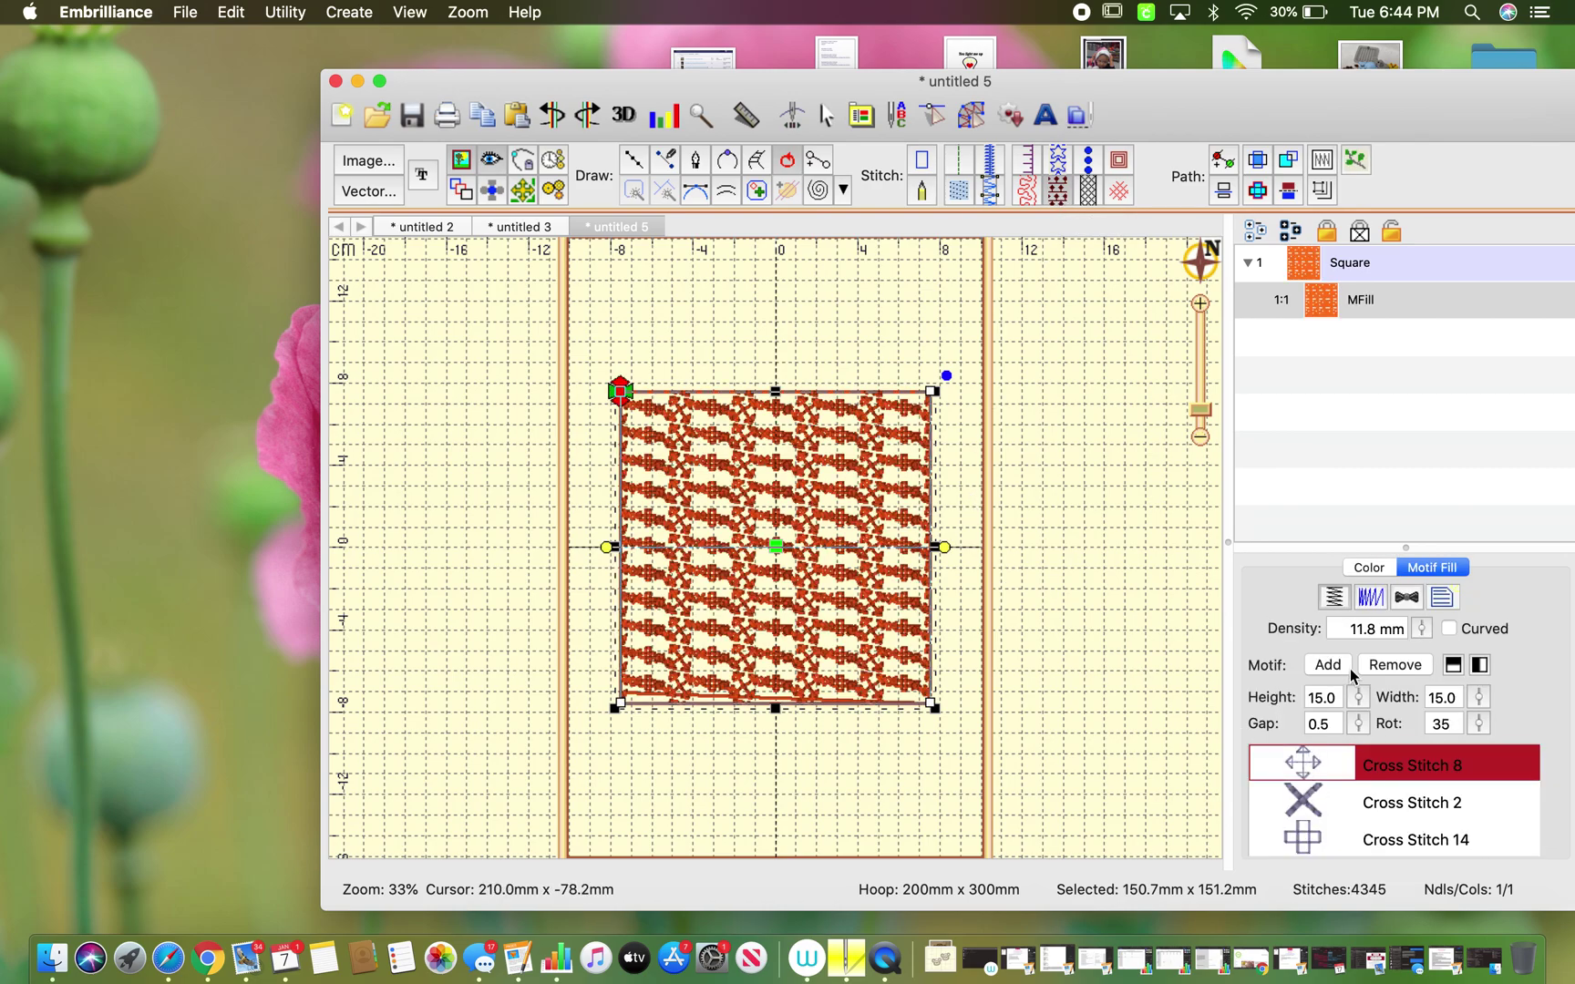
{"action": "left_click", "coordinate": [1394, 664]}
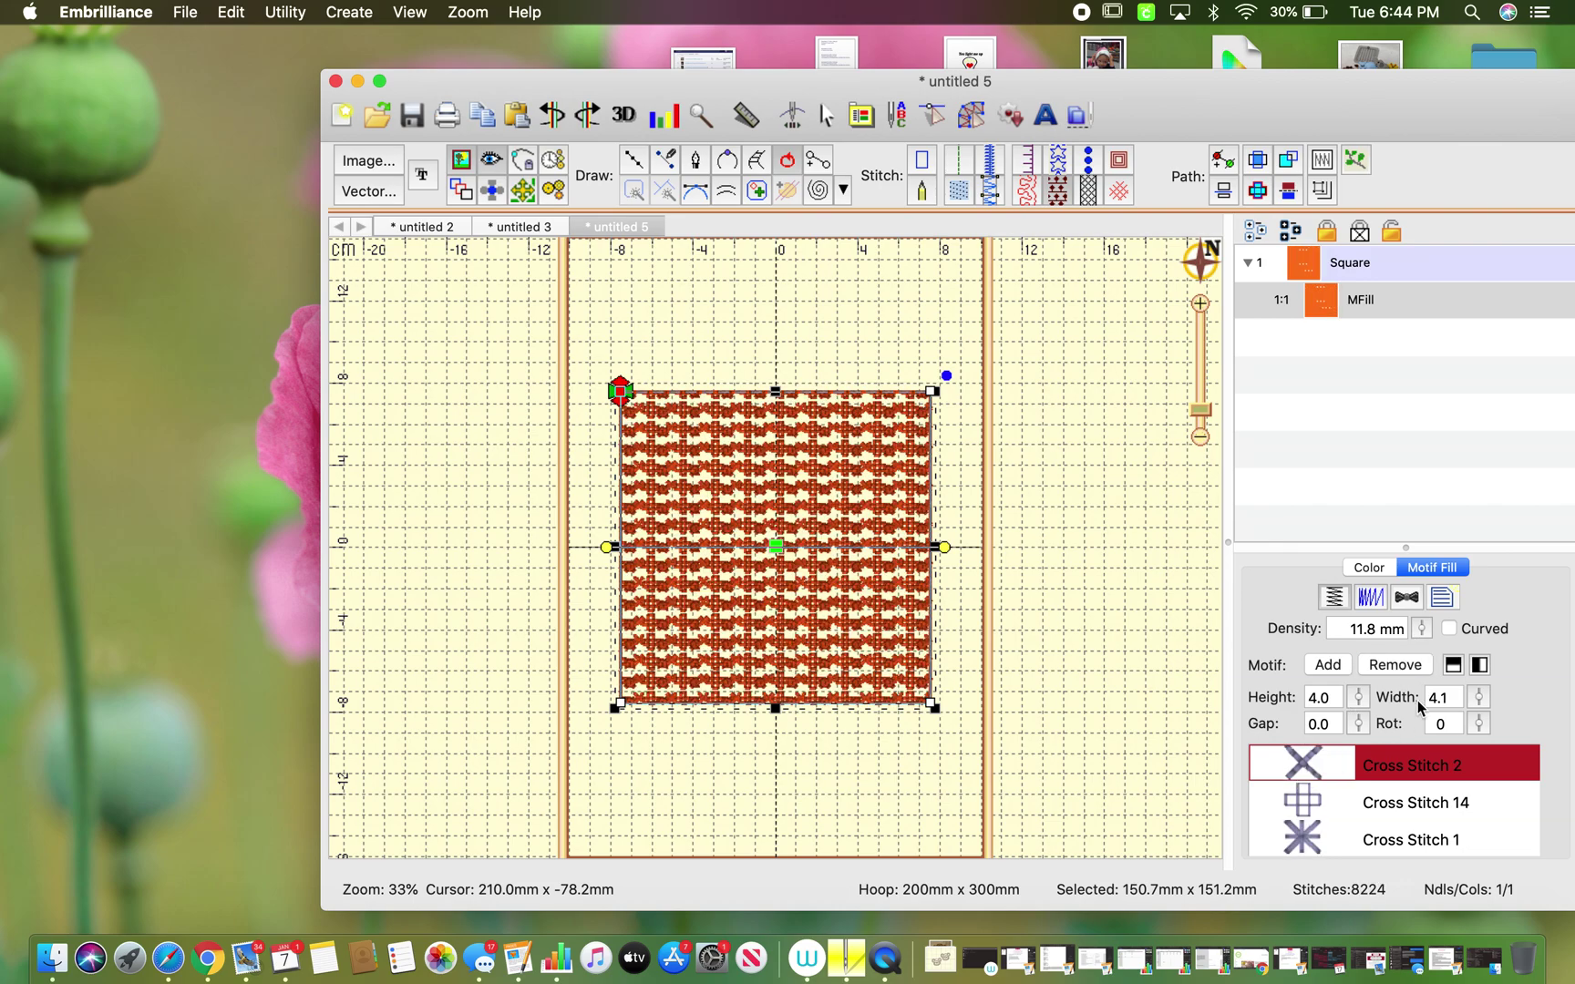
{"action": "left_click", "coordinate": [1329, 665]}
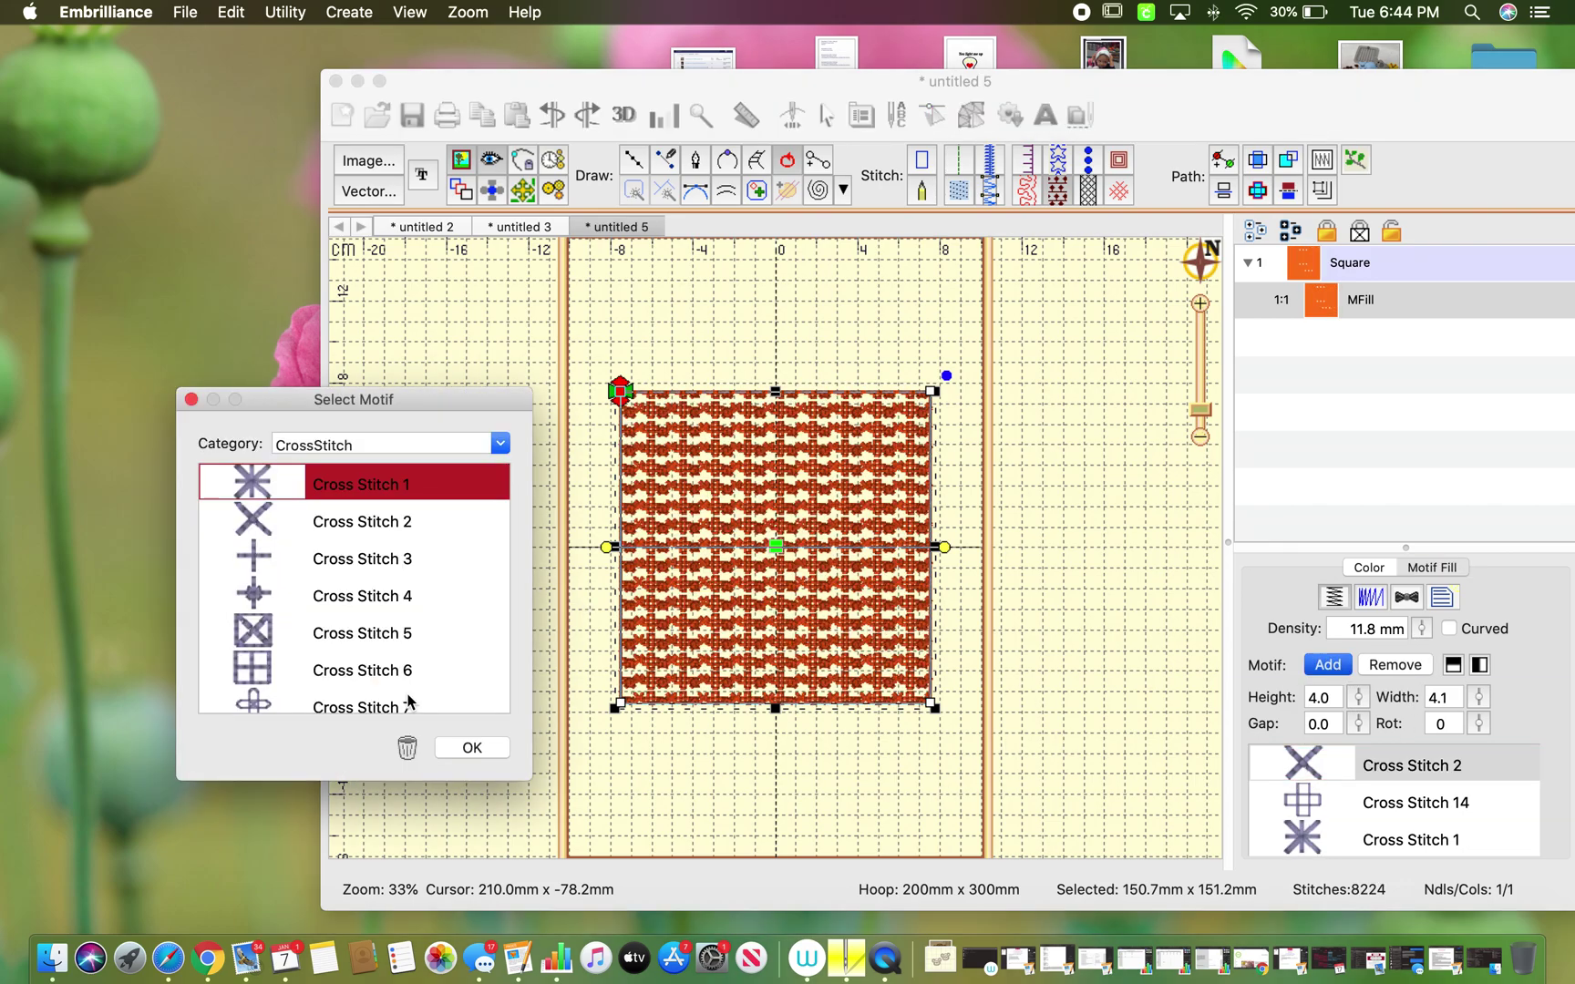
{"action": "left_click", "coordinate": [470, 748]}
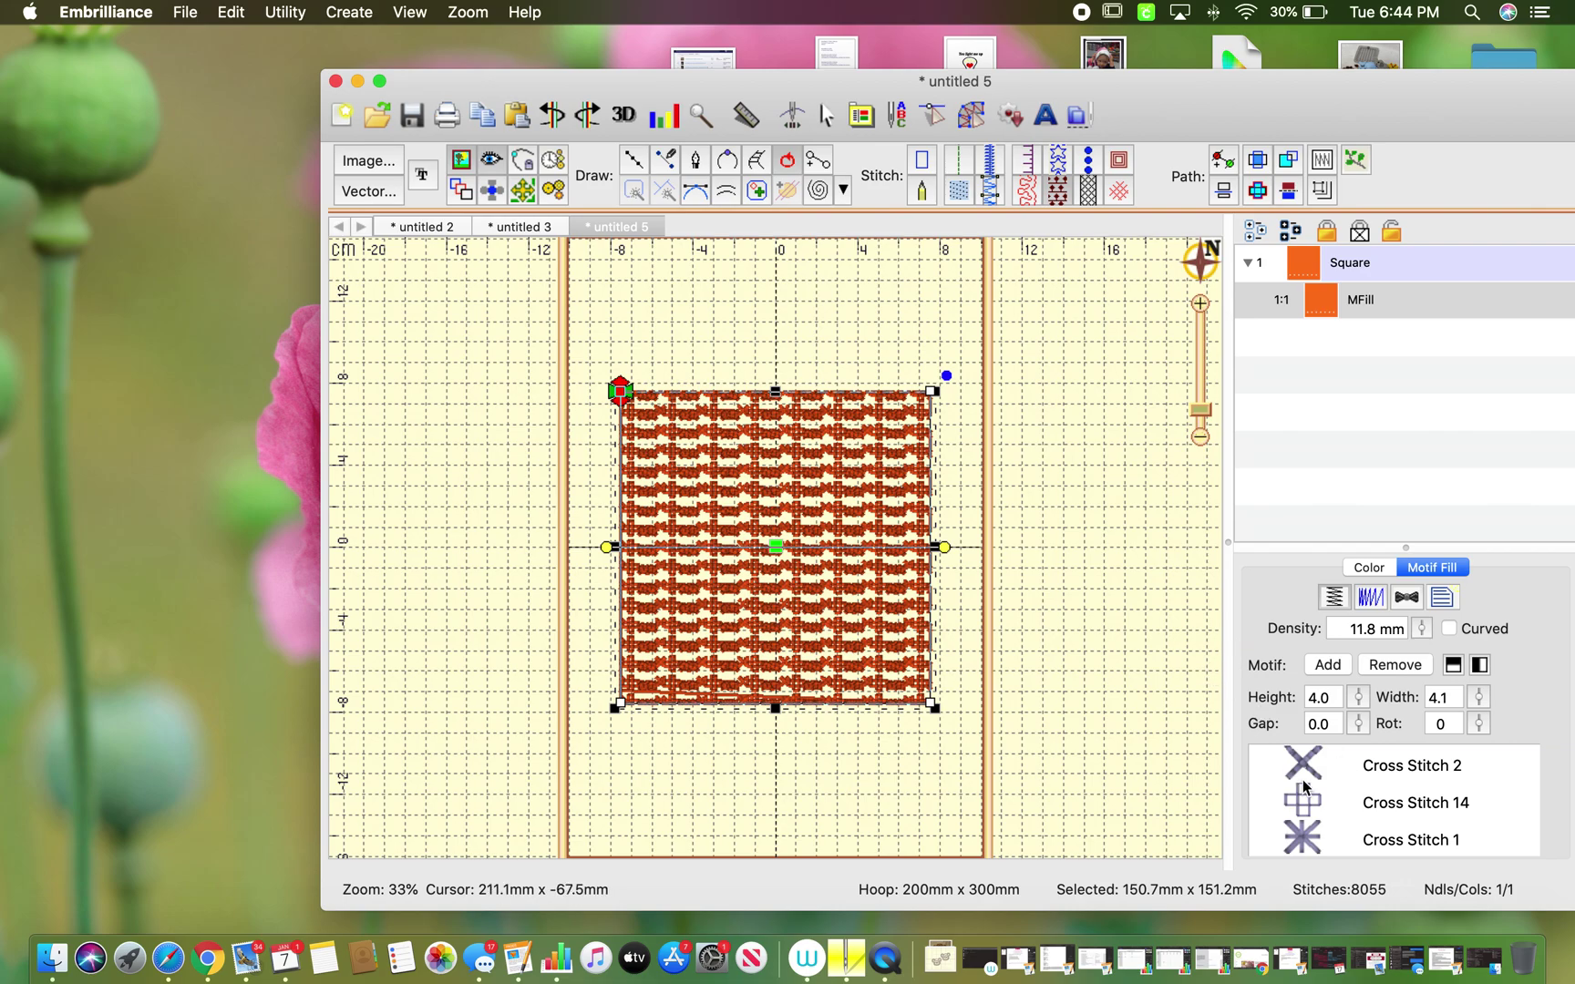
{"action": "left_click", "coordinate": [1301, 779]}
{"action": "left_click", "coordinate": [1339, 670]}
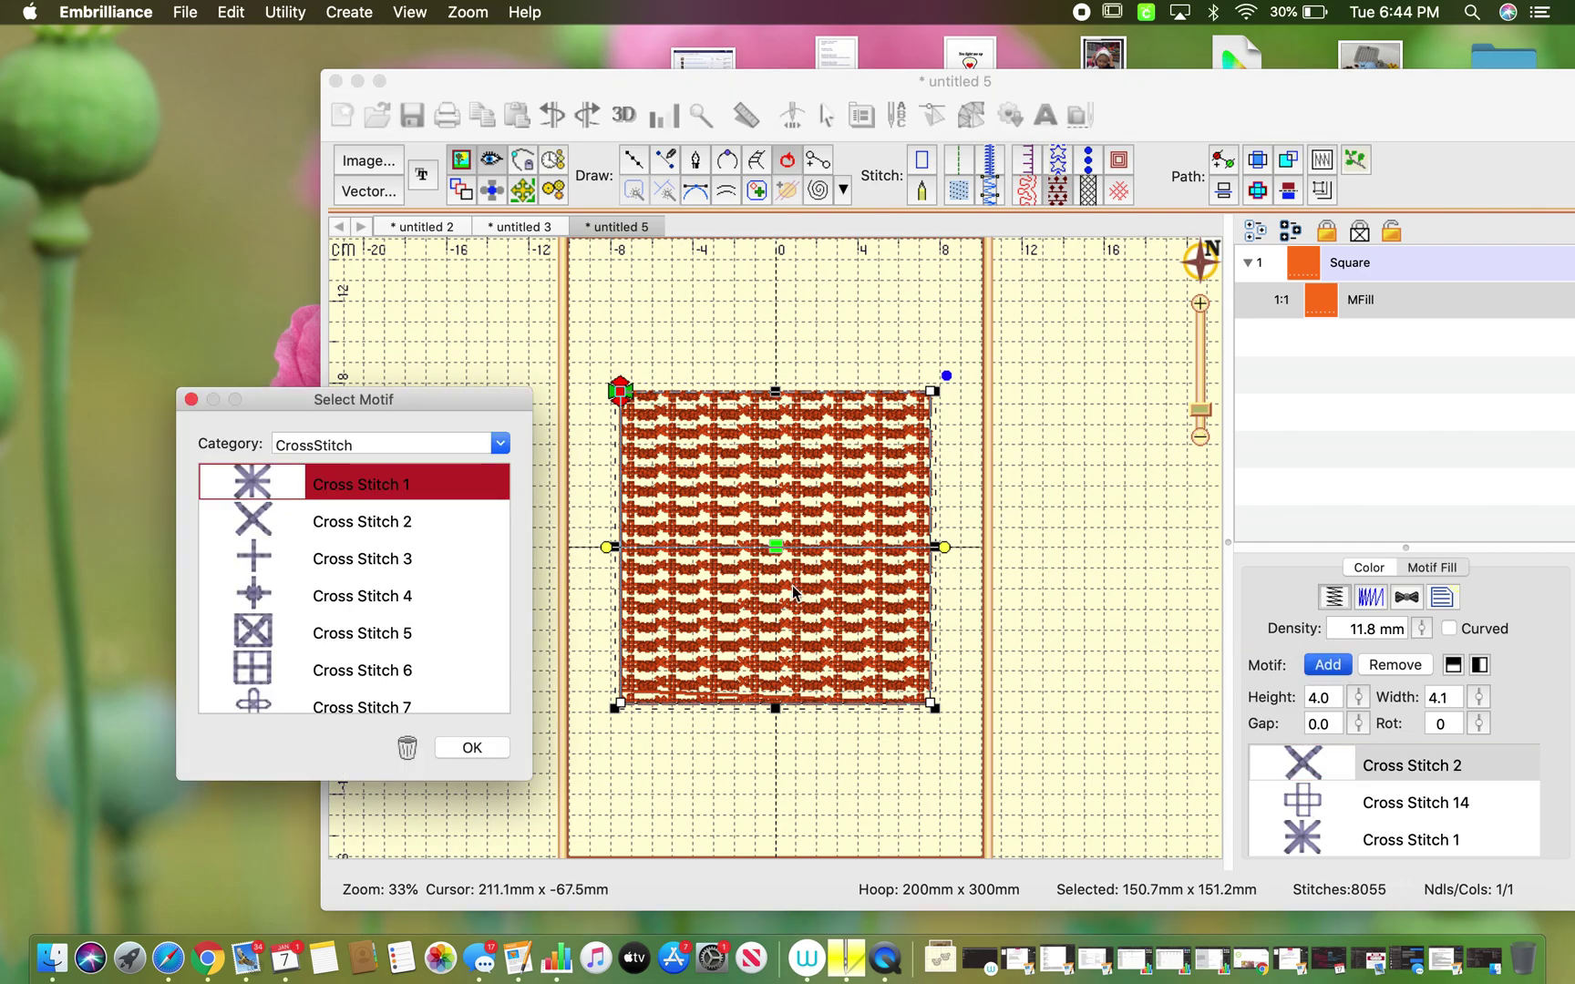
{"action": "left_click", "coordinate": [495, 752]}
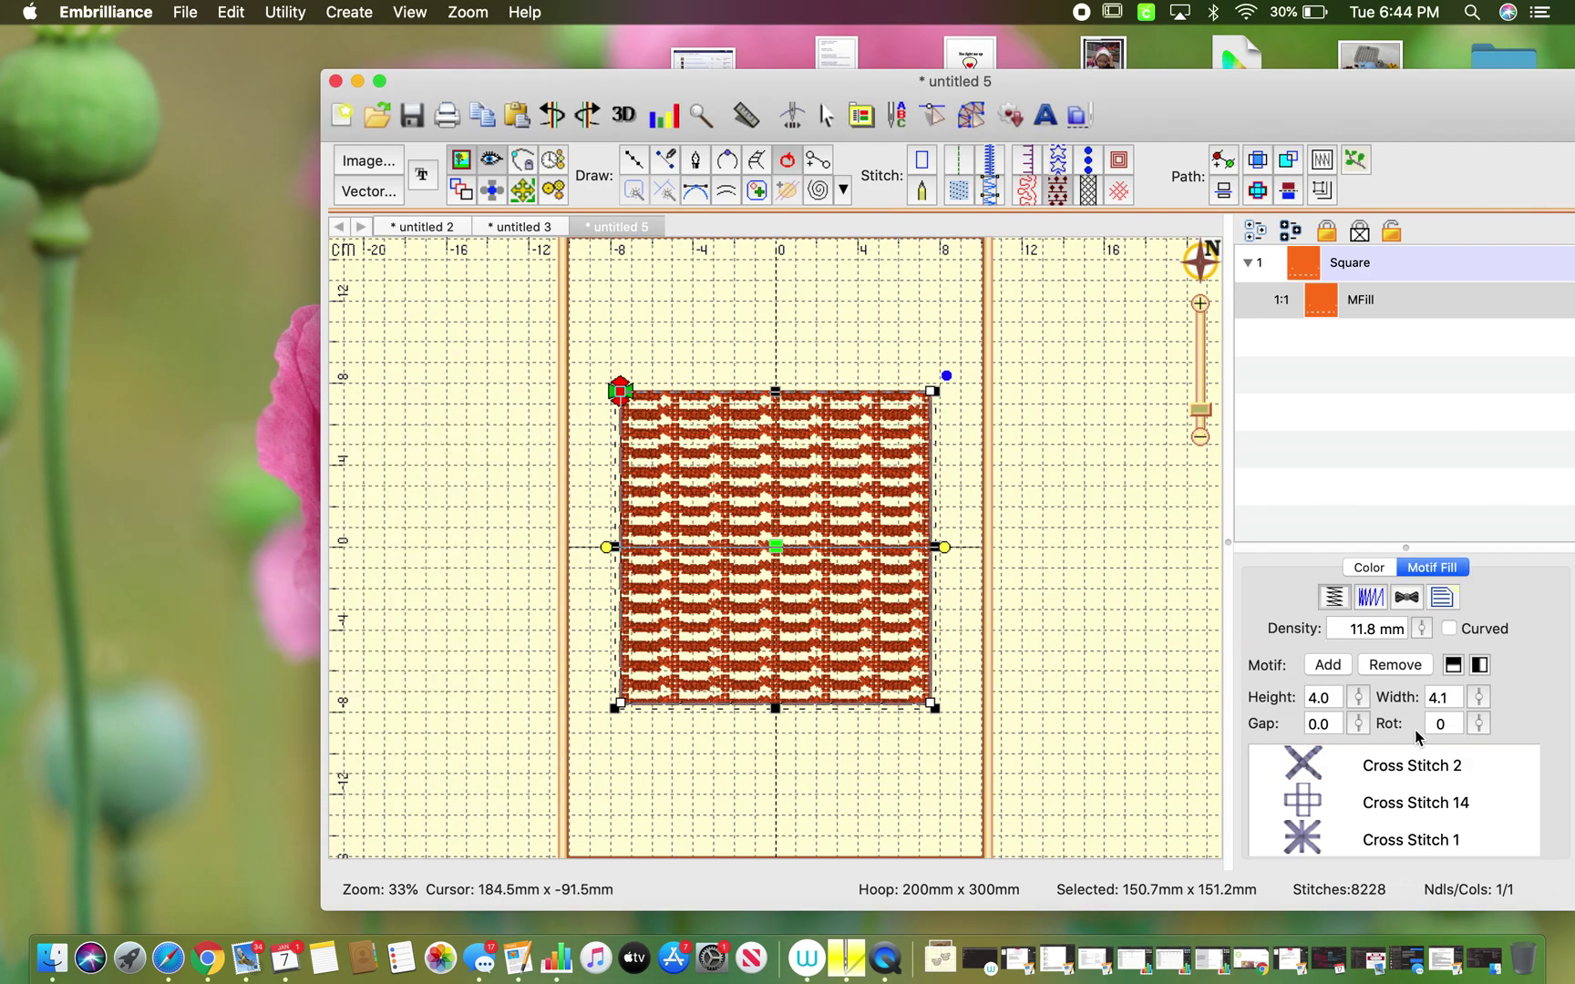
Step: Remove Cross Stitch 14 and the remaining motifs, leaving plain horizontal rows
{"action": "left_click", "coordinate": [1343, 768]}
{"action": "left_click", "coordinate": [1410, 668]}
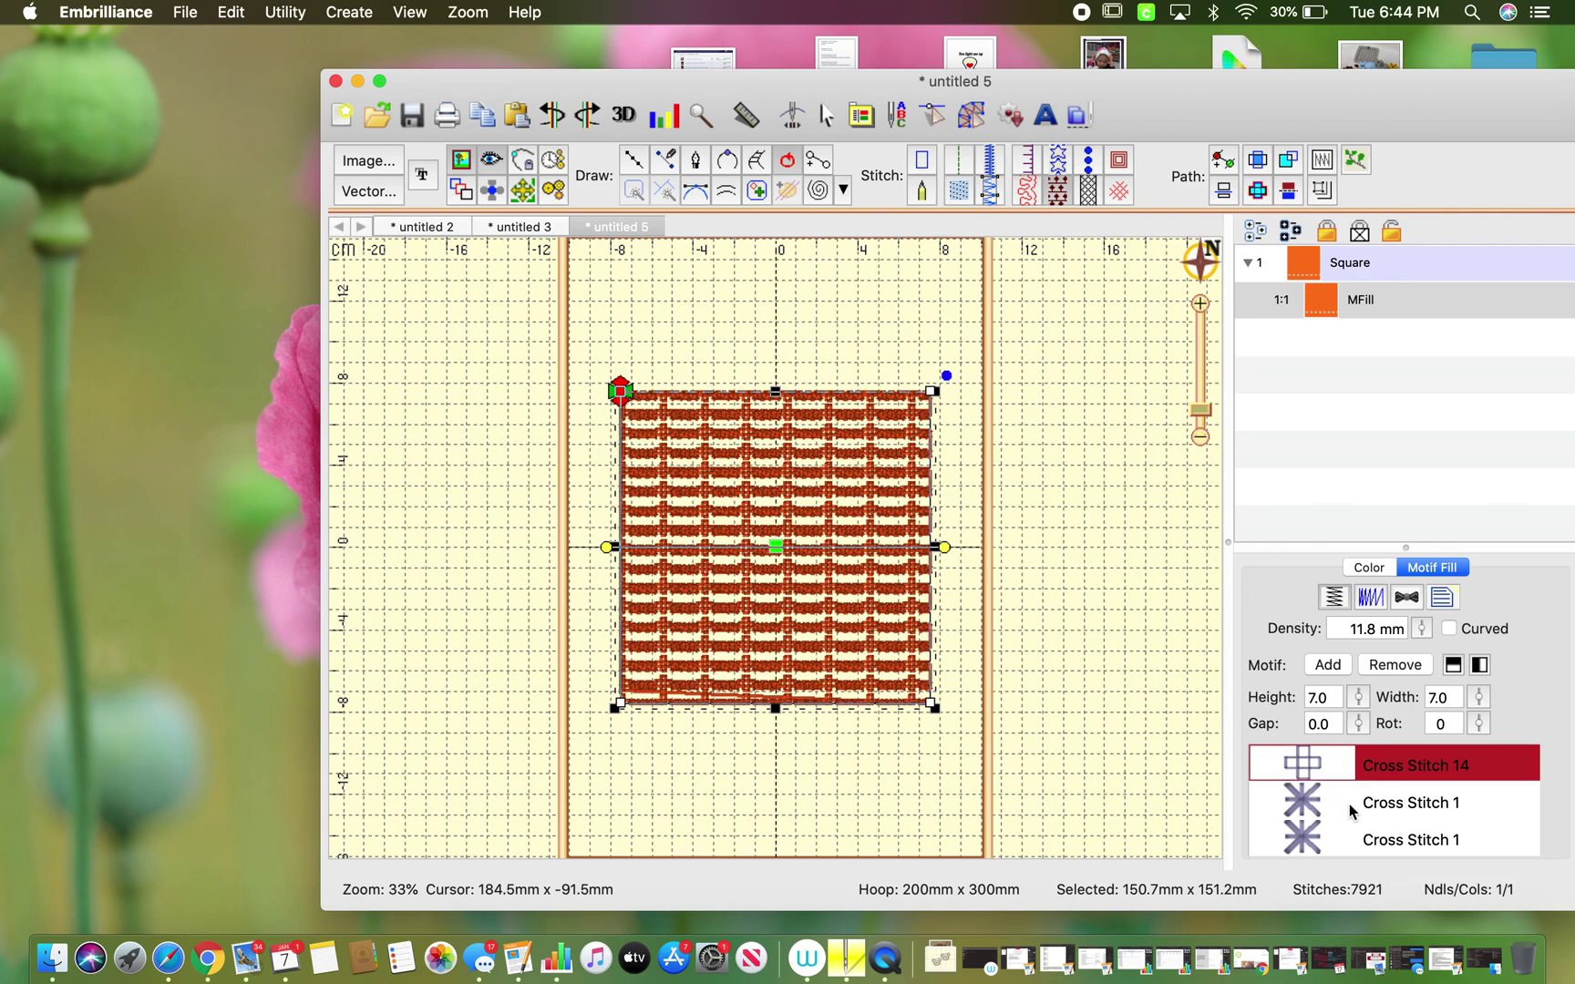
{"action": "left_click", "coordinate": [1395, 665]}
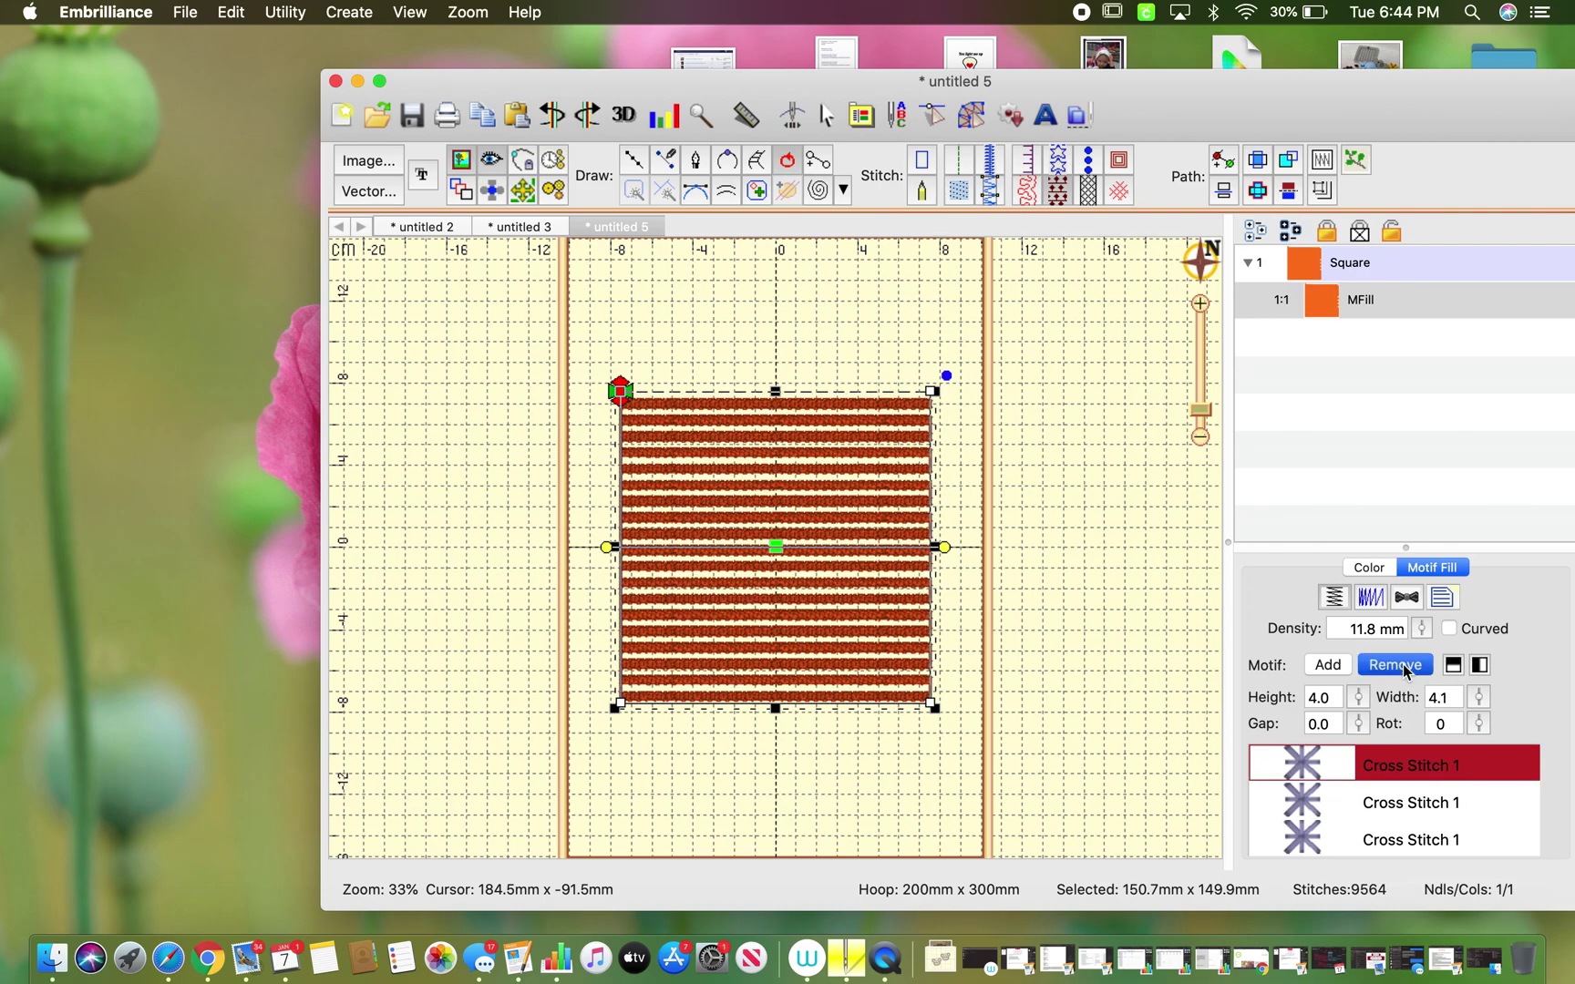
{"action": "left_click", "coordinate": [1395, 665]}
{"action": "left_click", "coordinate": [1395, 665]}
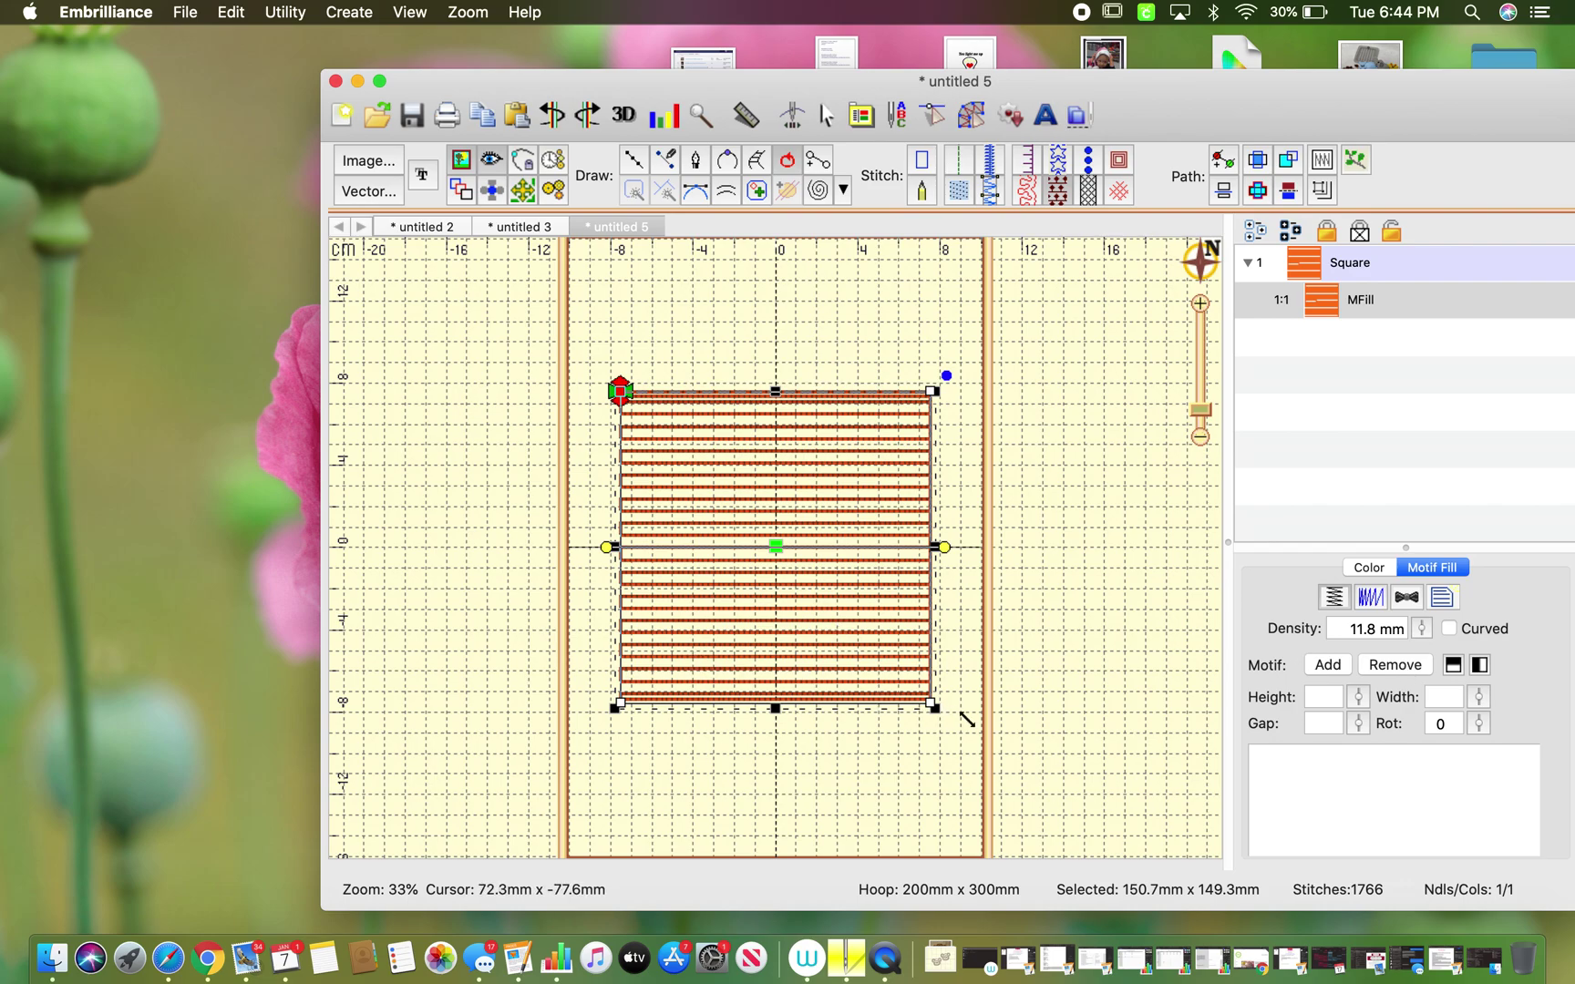
{"action": "left_click", "coordinate": [868, 830]}
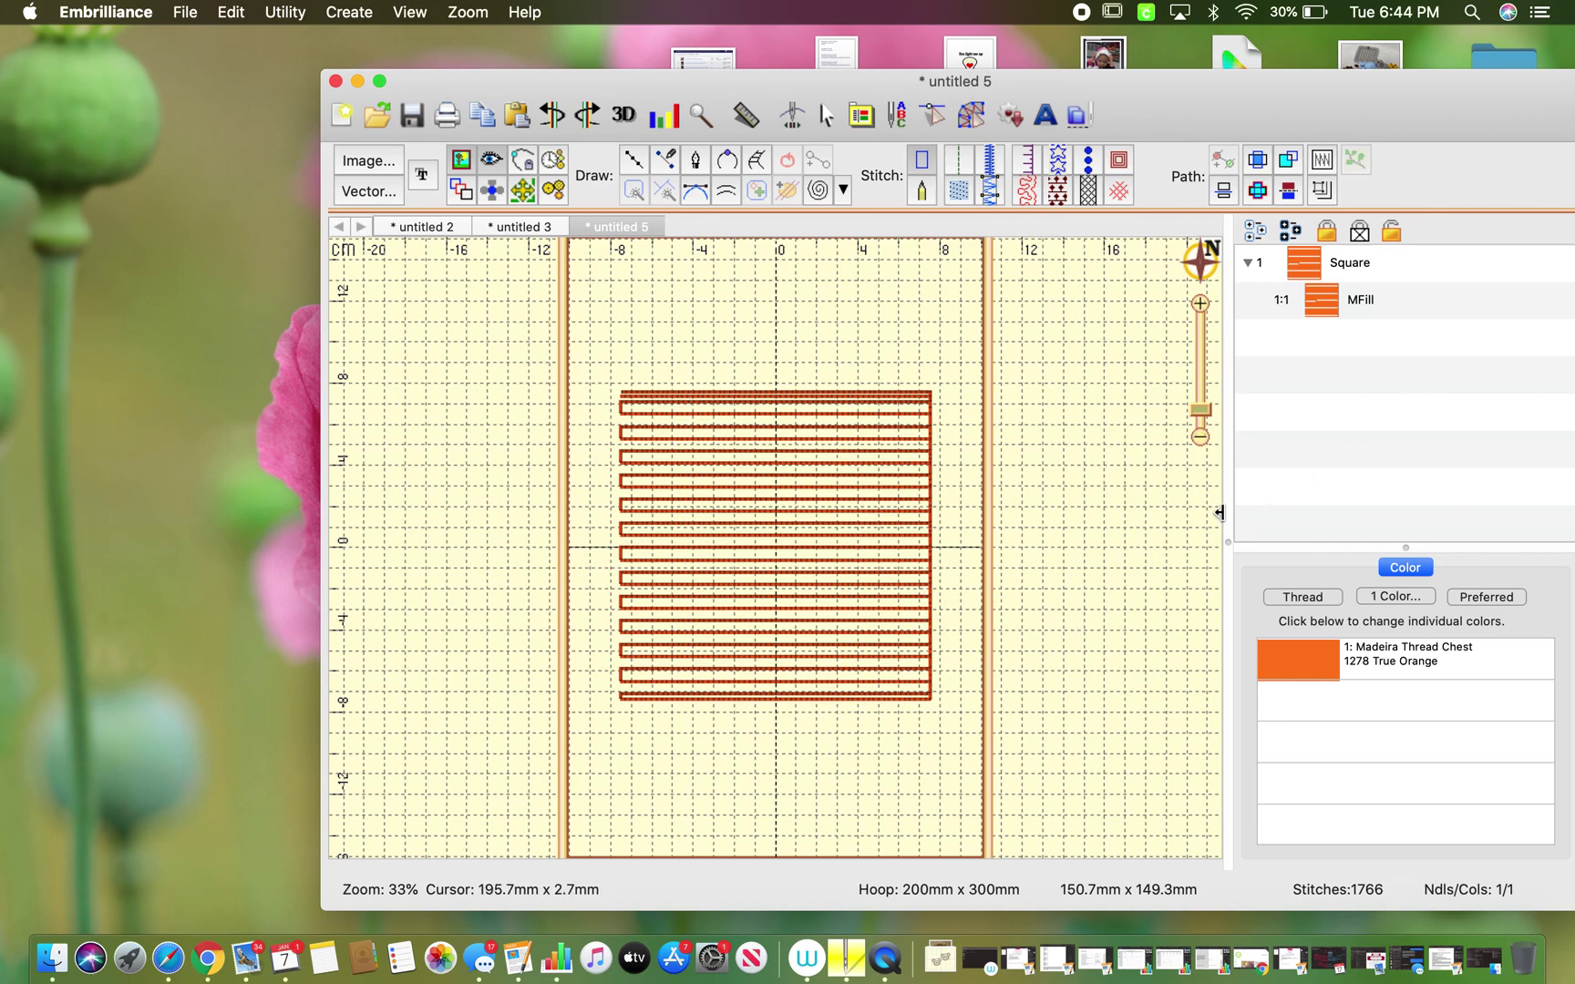
Step: Browse the Squared and Motifs categories in the Select Motif list
{"action": "left_click", "coordinate": [1318, 301]}
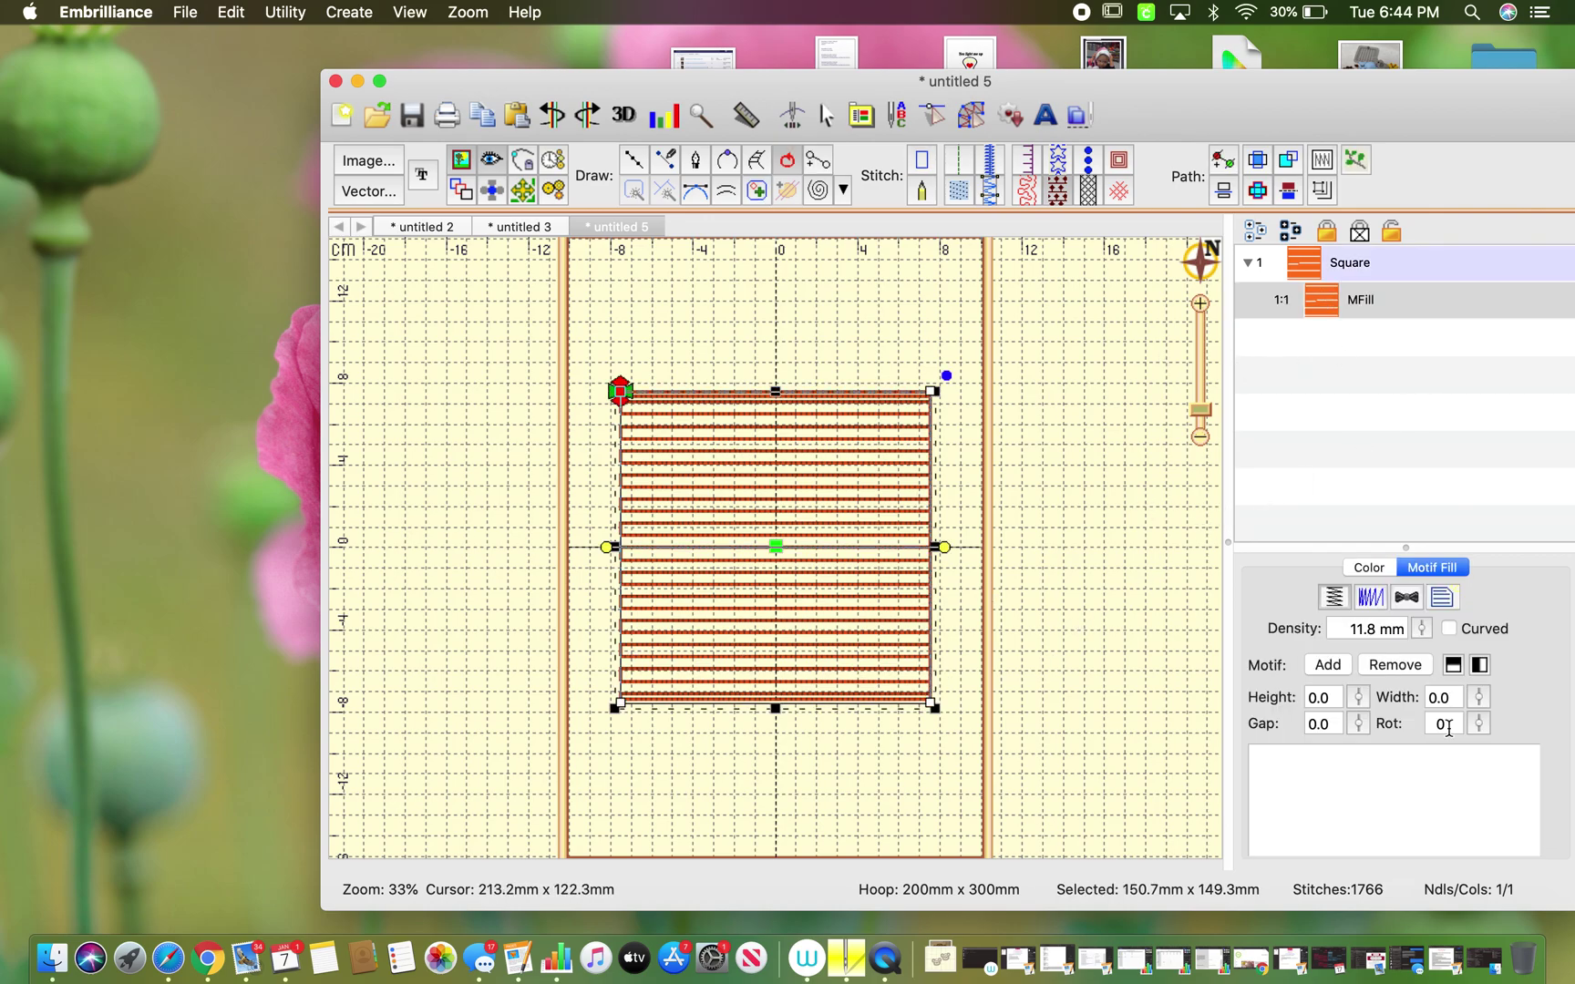
{"action": "left_click", "coordinate": [1327, 666]}
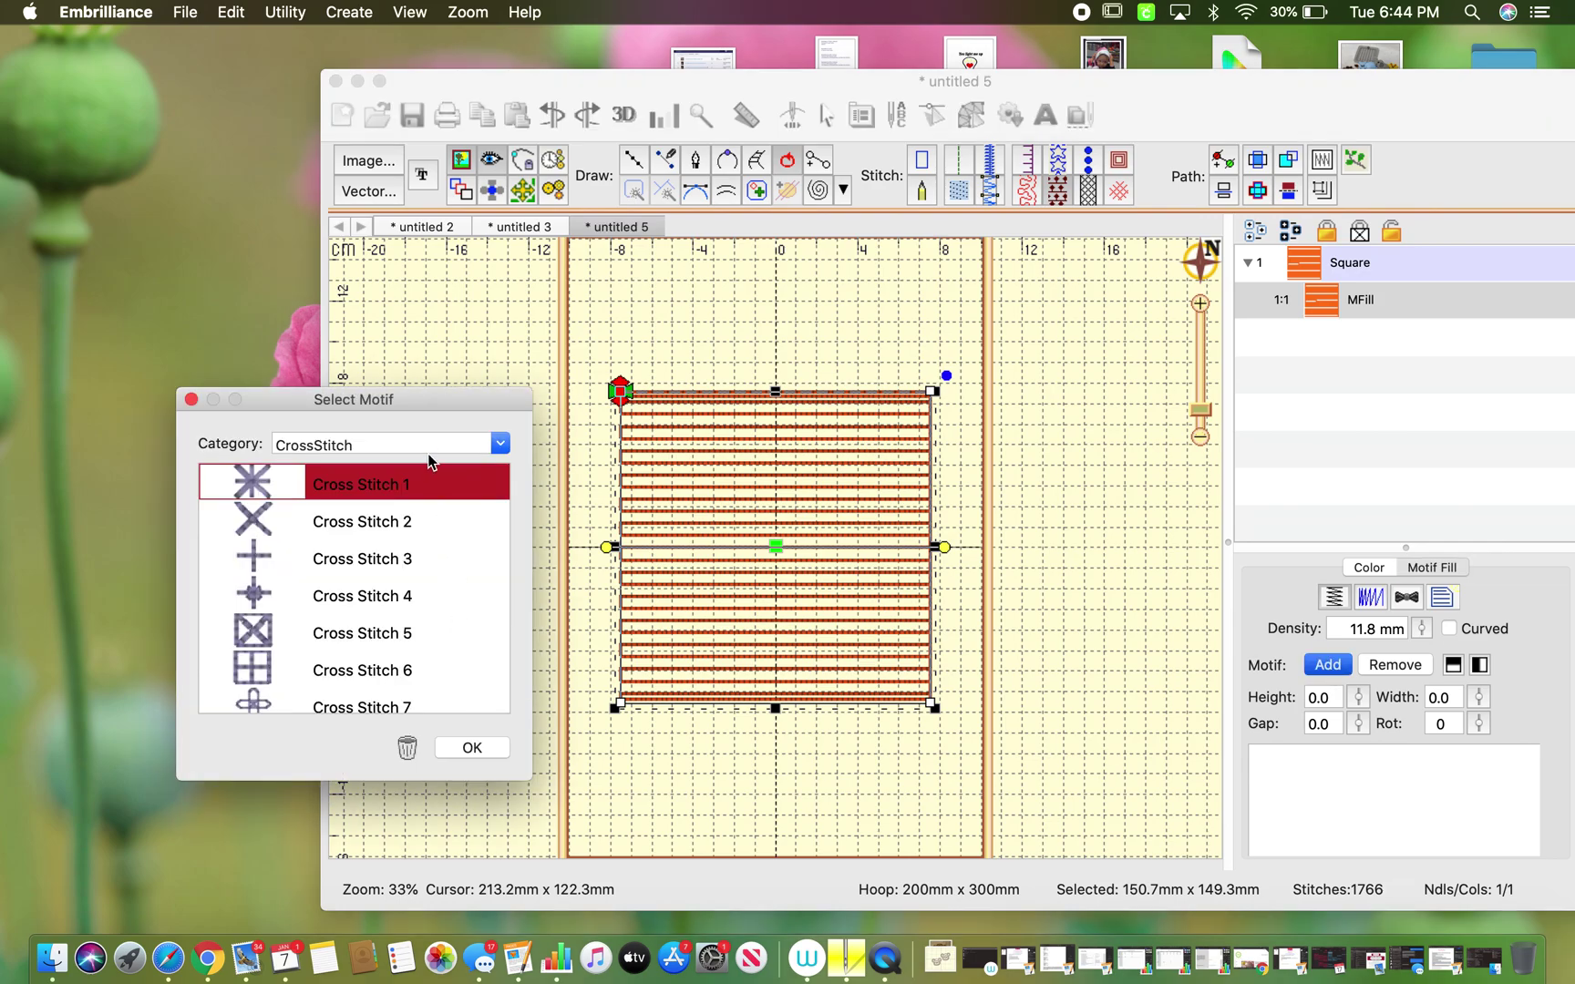
{"action": "left_click_drag", "start_coordinate": [436, 397], "coordinate": [573, 351]}
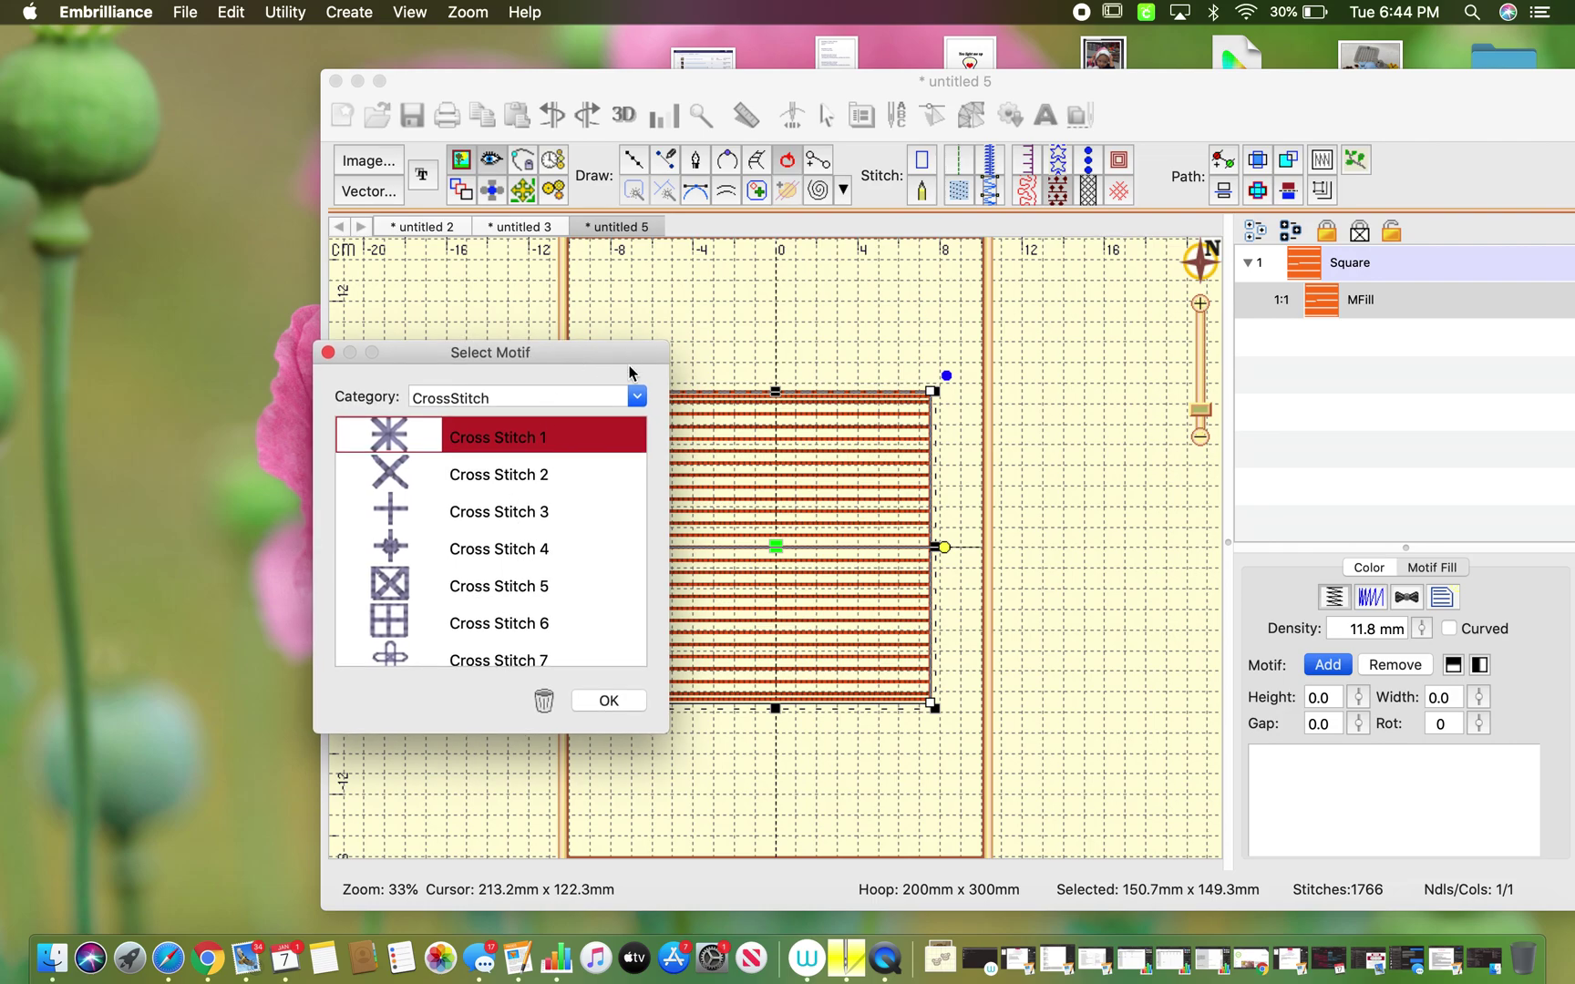
{"action": "left_click", "coordinate": [638, 400]}
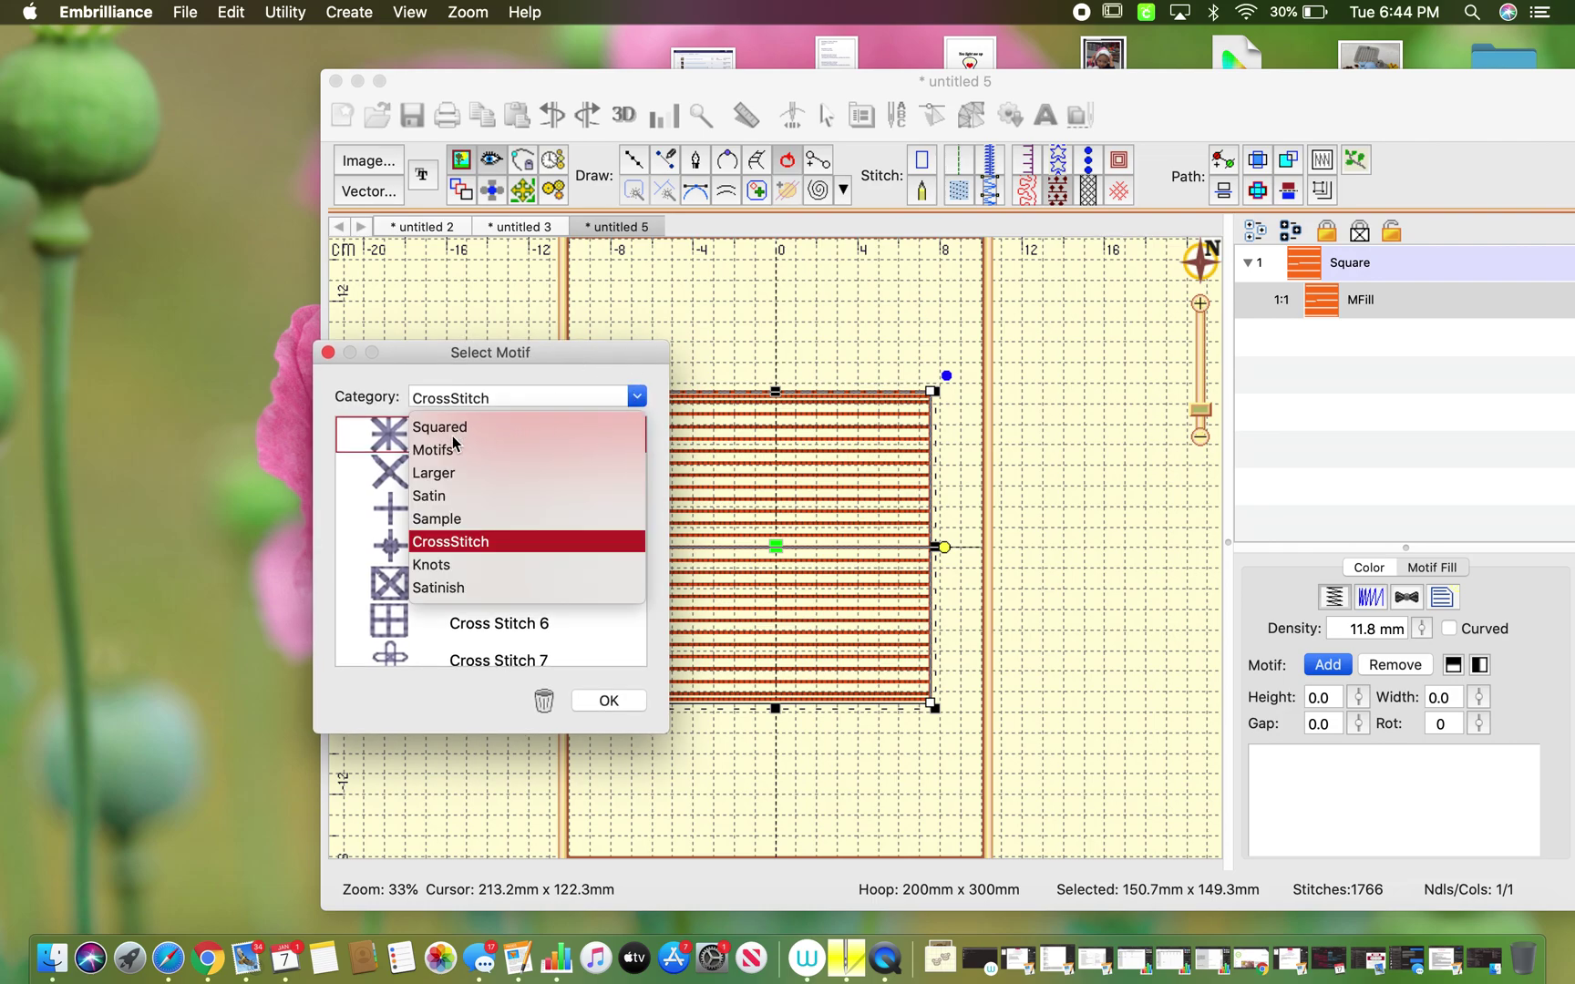
{"action": "left_click", "coordinate": [453, 425]}
{"action": "scroll", "coordinate": [474, 520], "scroll_direction": "down", "scroll_amount": 4}
{"action": "scroll", "coordinate": [479, 535], "scroll_direction": "up", "scroll_amount": 4}
{"action": "scroll", "coordinate": [479, 535], "scroll_direction": "down", "scroll_amount": 6}
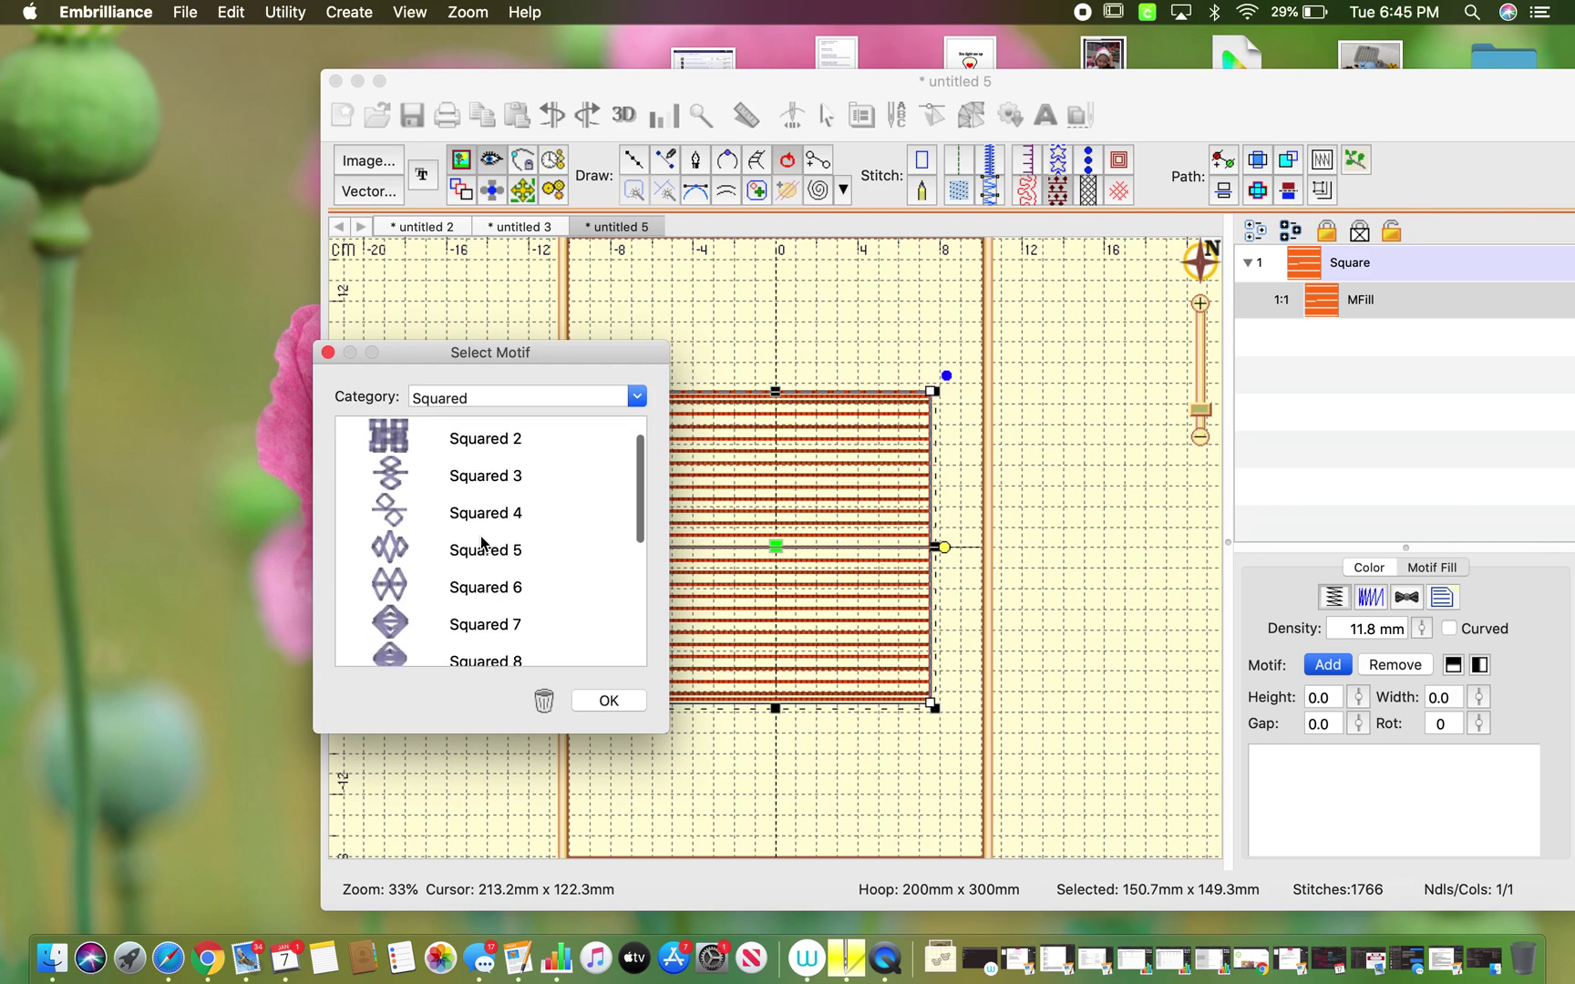
{"action": "scroll", "coordinate": [479, 535], "scroll_direction": "down", "scroll_amount": 2}
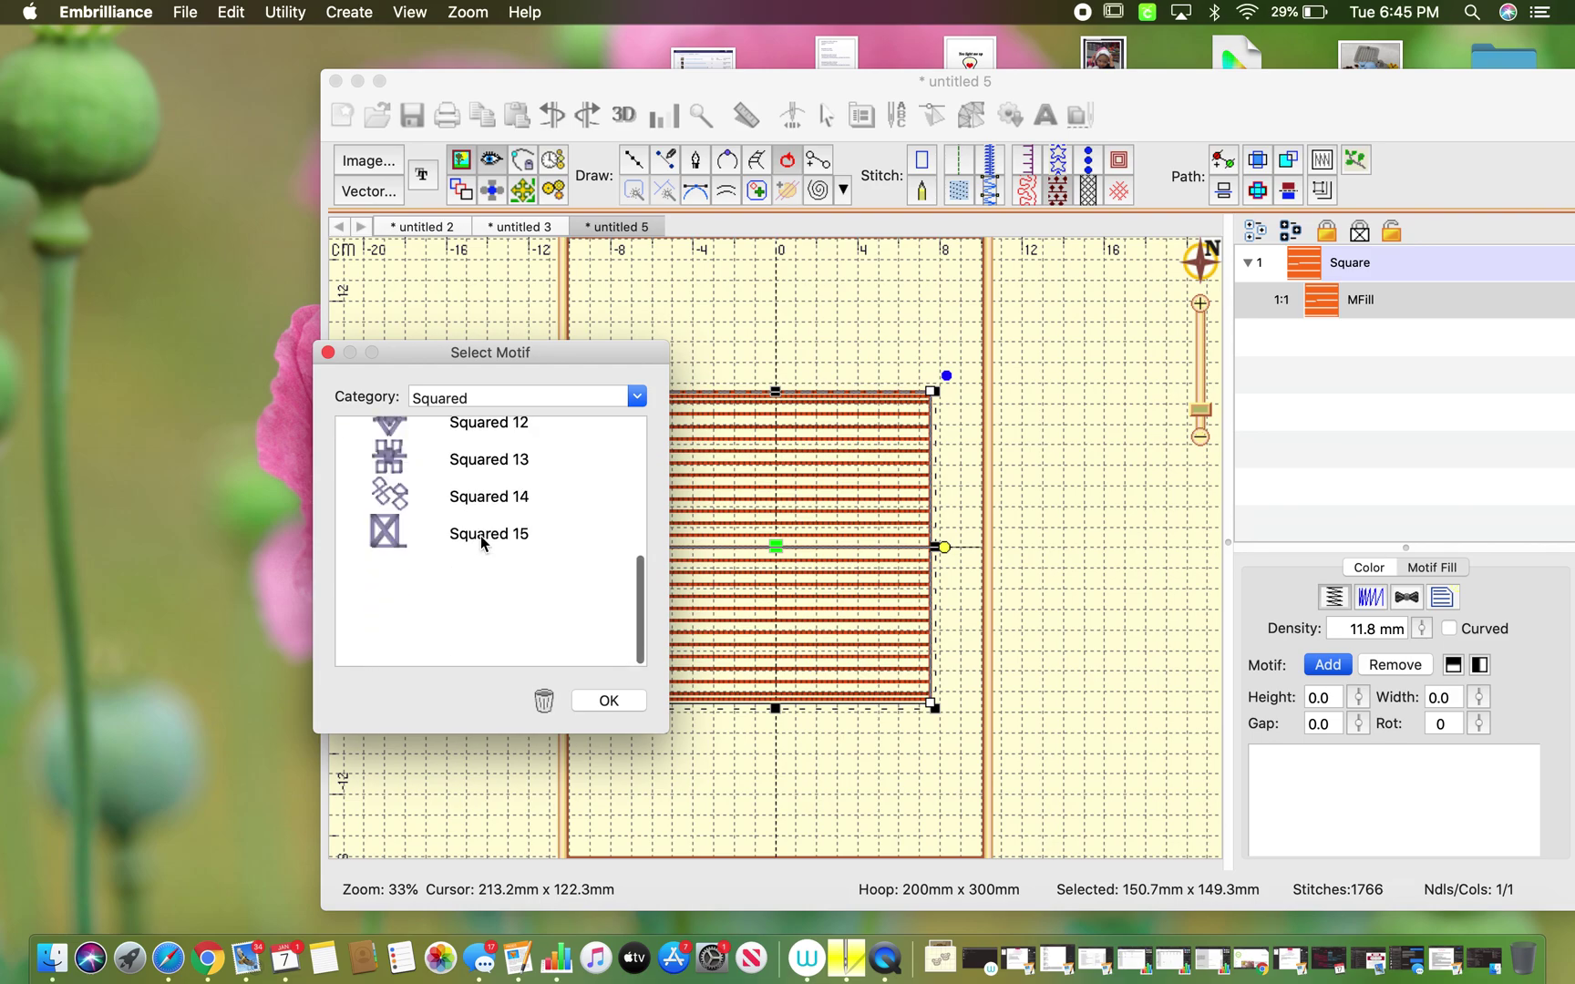
{"action": "scroll", "coordinate": [481, 541], "scroll_direction": "down", "scroll_amount": 2}
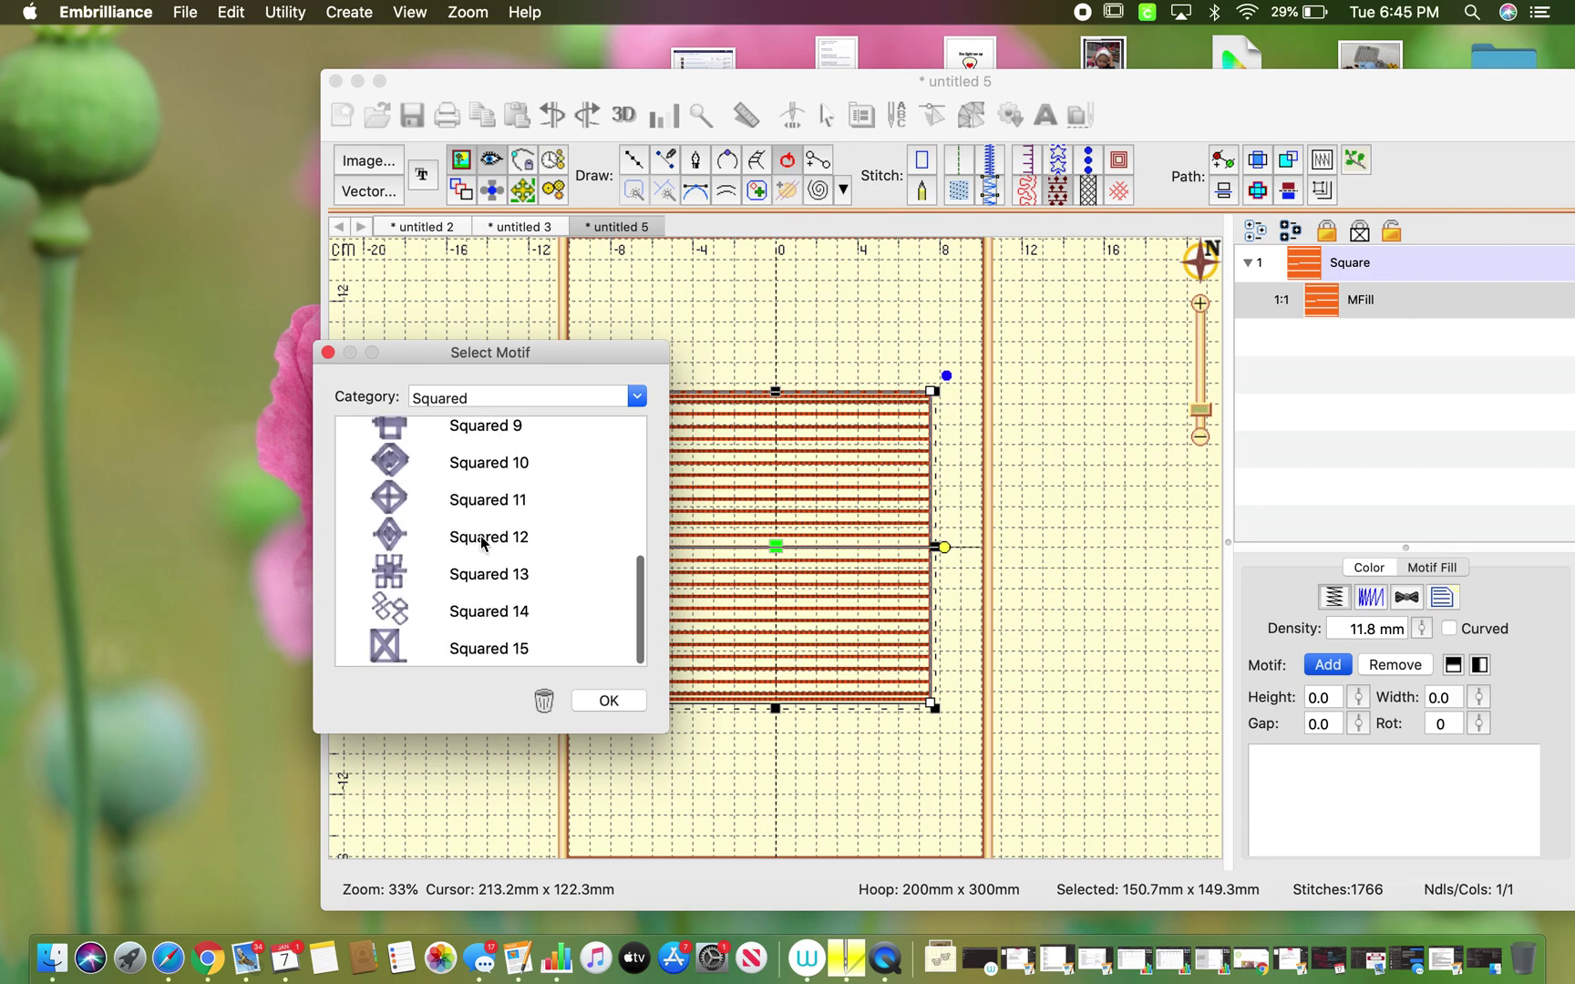
{"action": "scroll", "coordinate": [481, 542], "scroll_direction": "down", "scroll_amount": 2}
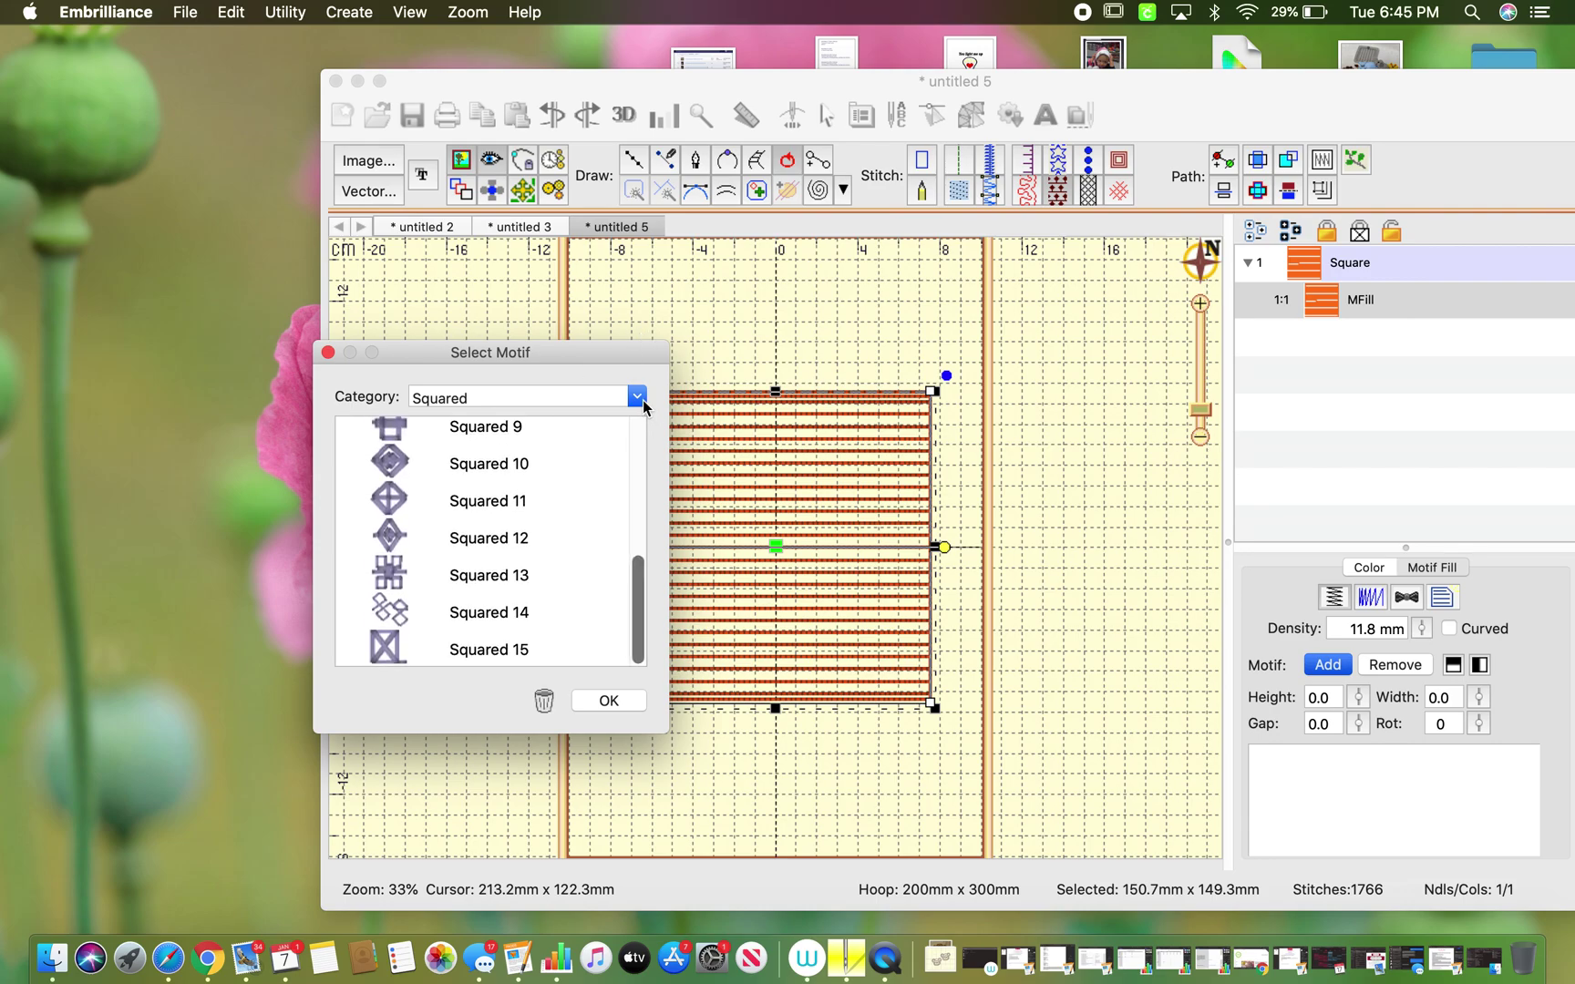
{"action": "left_click", "coordinate": [565, 397]}
{"action": "left_click", "coordinate": [511, 458]}
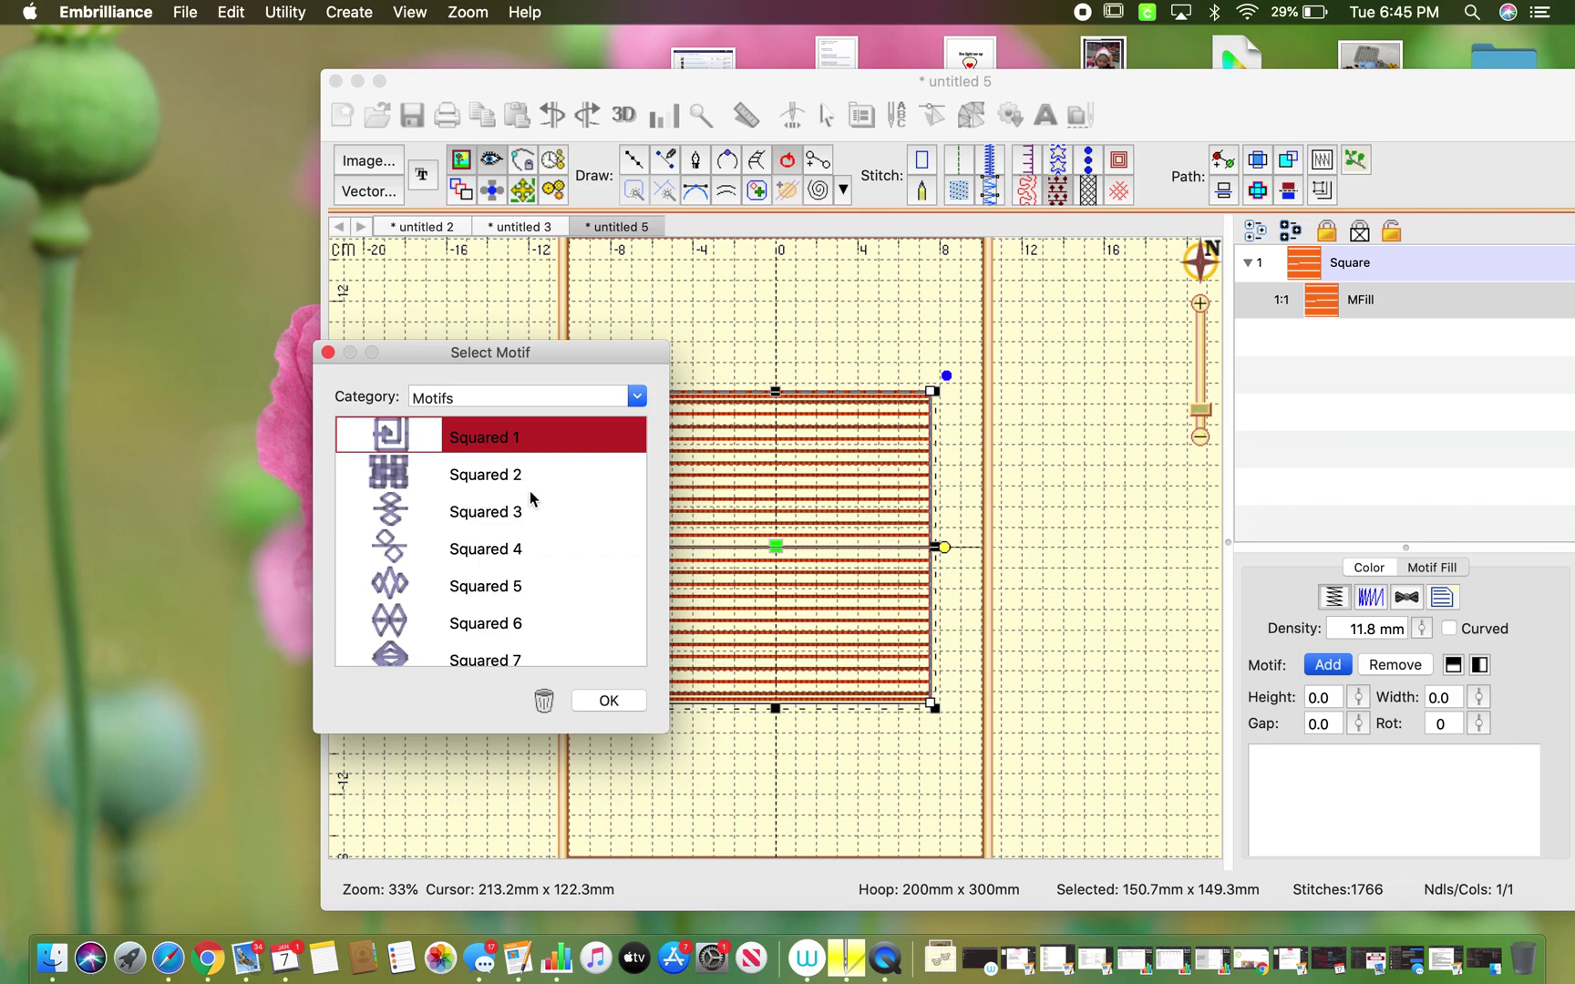
{"action": "scroll", "coordinate": [576, 558], "scroll_direction": "down", "scroll_amount": 1}
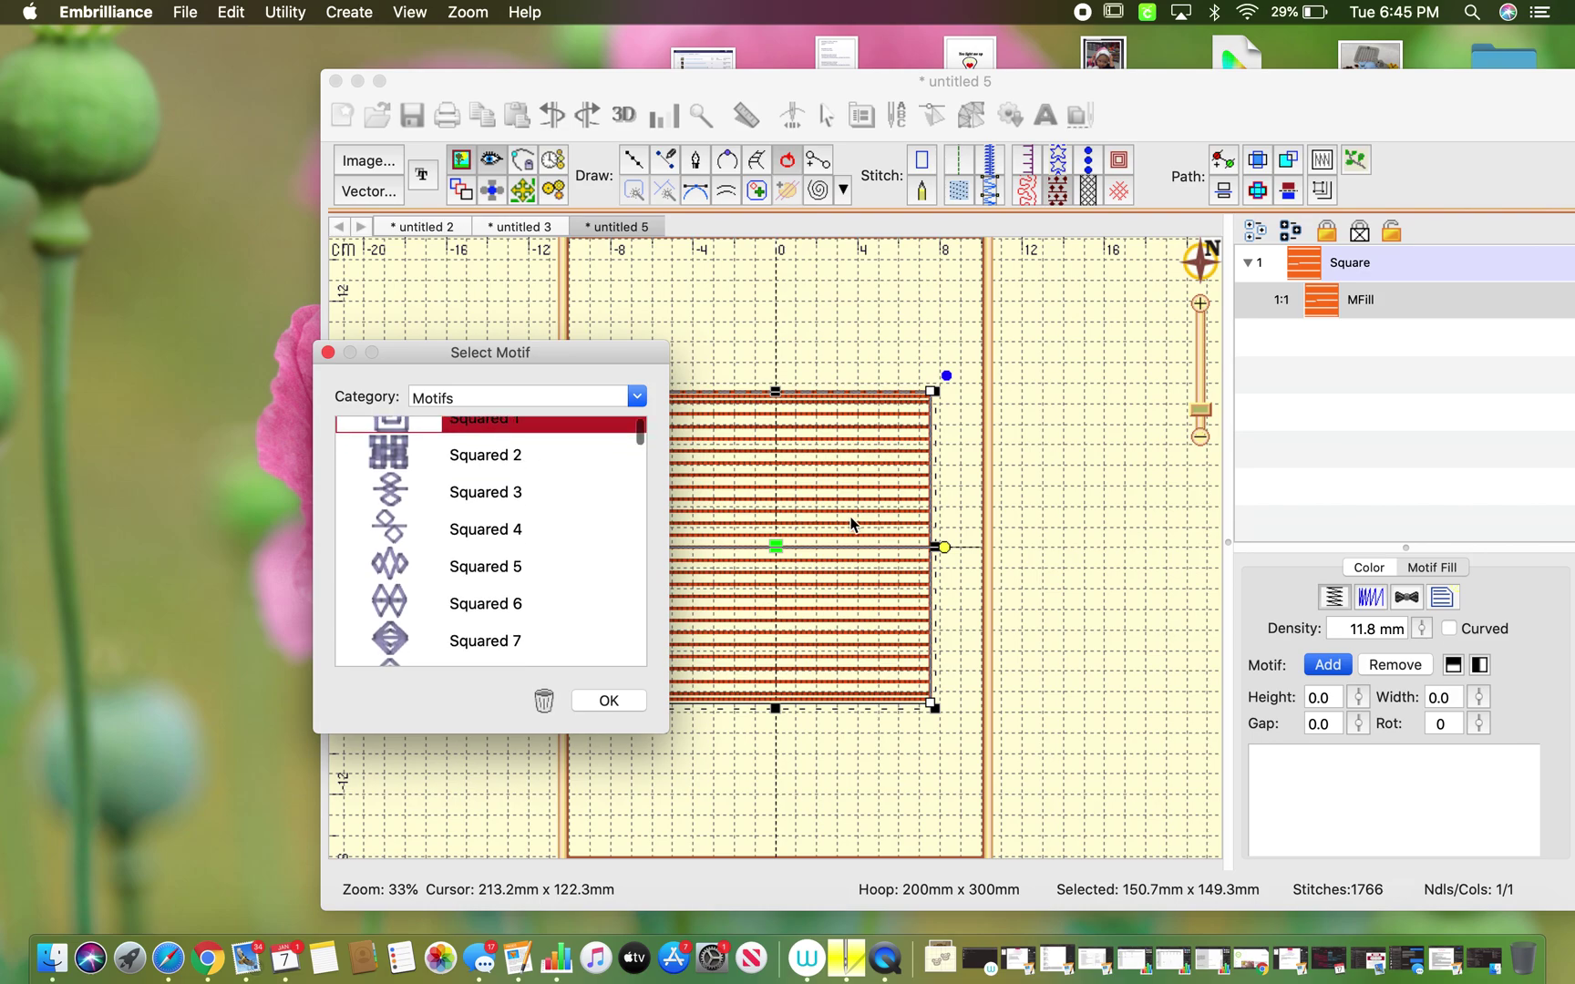
{"action": "scroll", "coordinate": [425, 547], "scroll_direction": "down", "scroll_amount": 10}
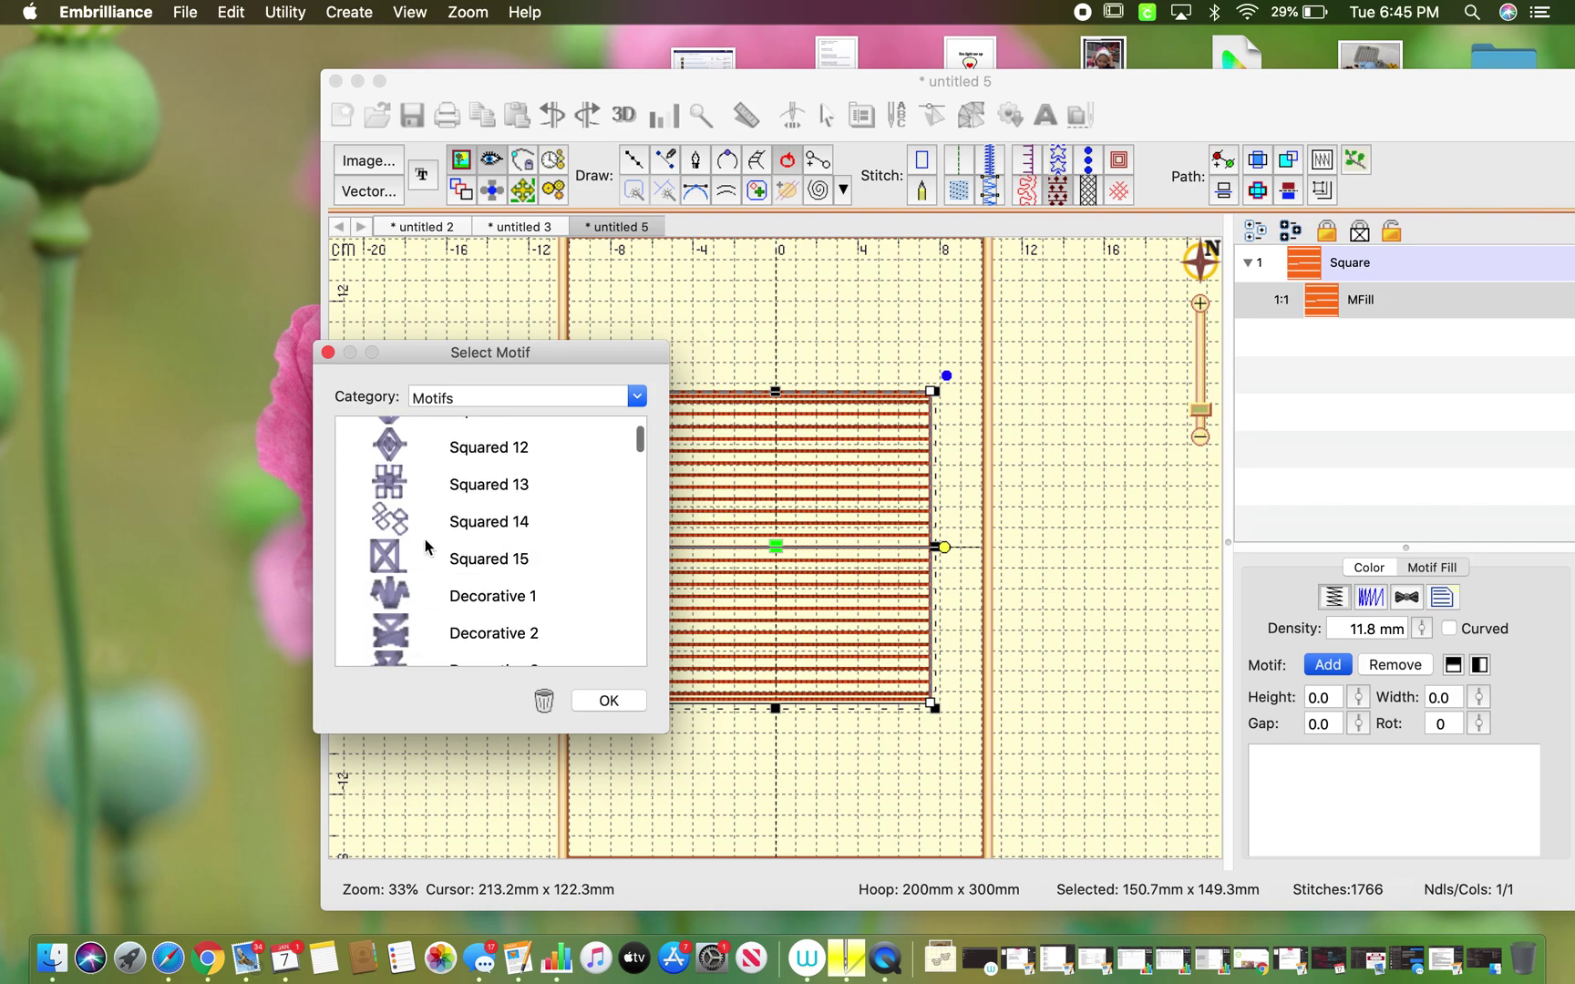
{"action": "scroll", "coordinate": [424, 539], "scroll_direction": "down", "scroll_amount": 8}
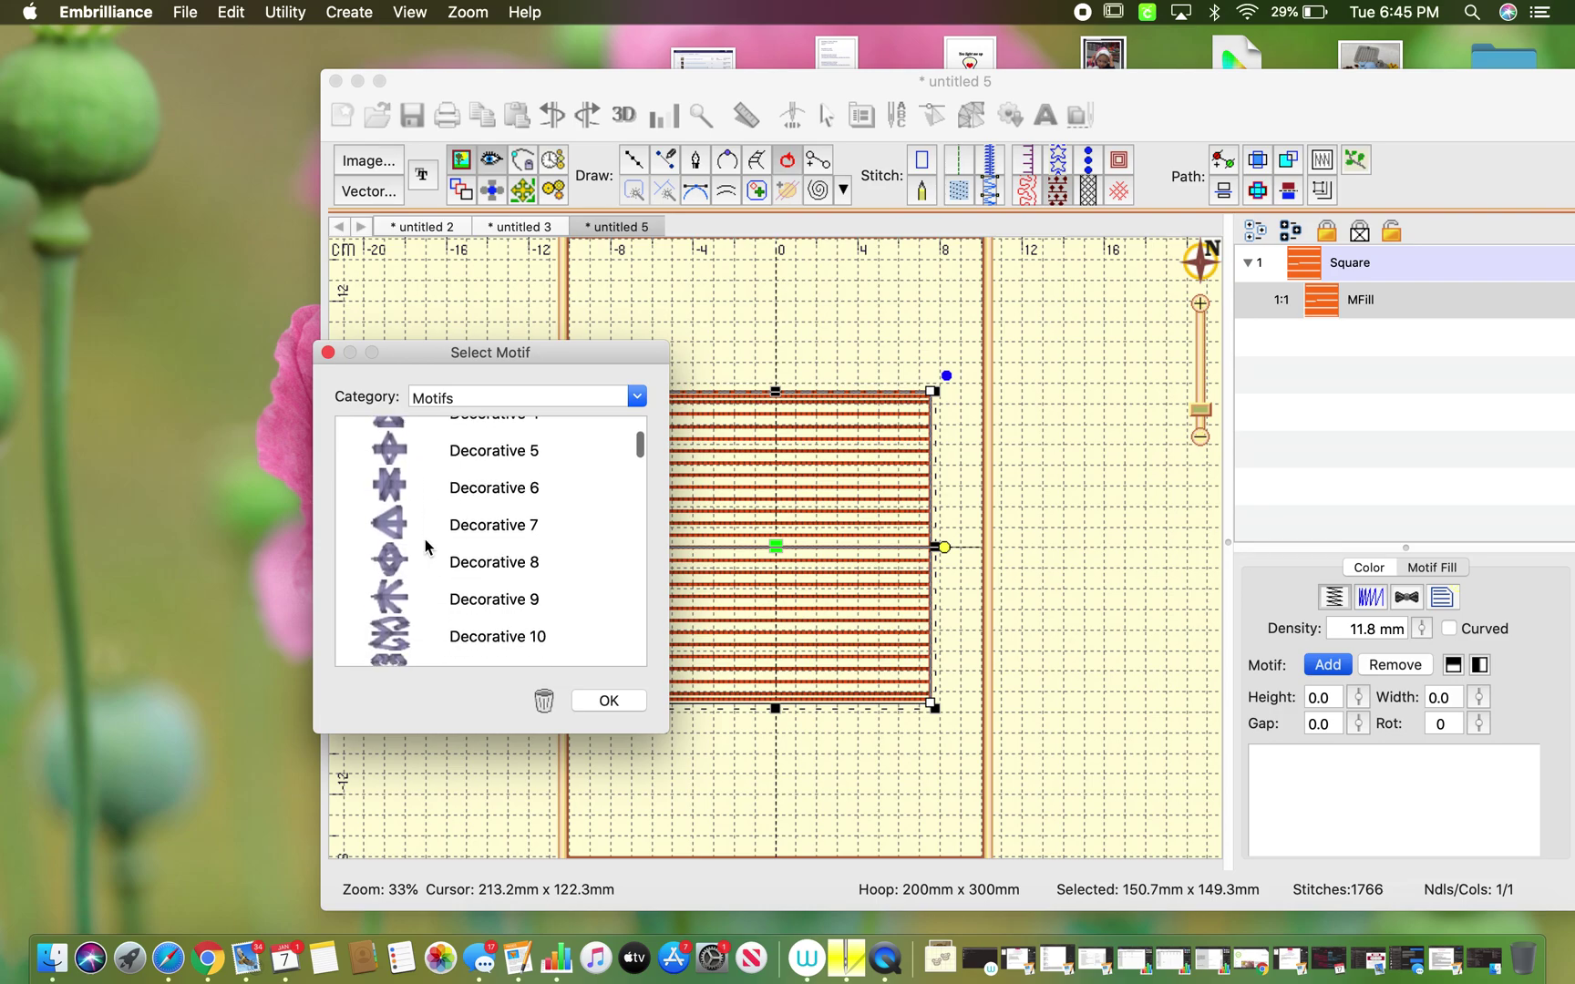
Step: Fill the square with the CrossStitch category's Cross Stitch 8 arrow motif
{"action": "left_click", "coordinate": [637, 396]}
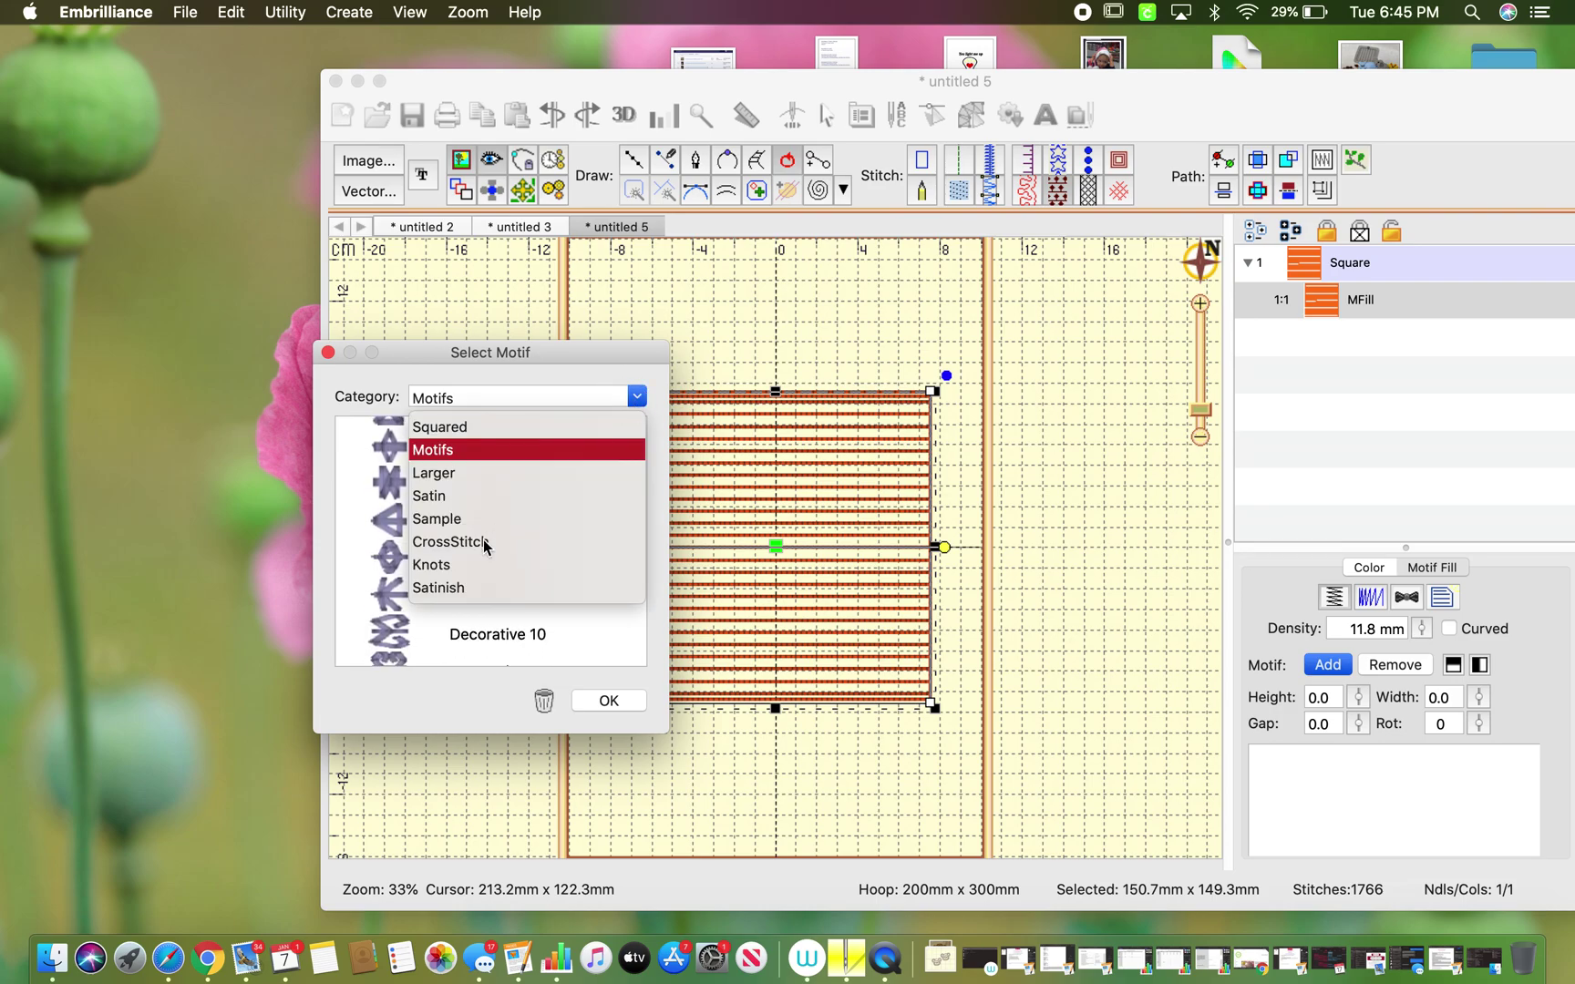
{"action": "left_click", "coordinate": [436, 518]}
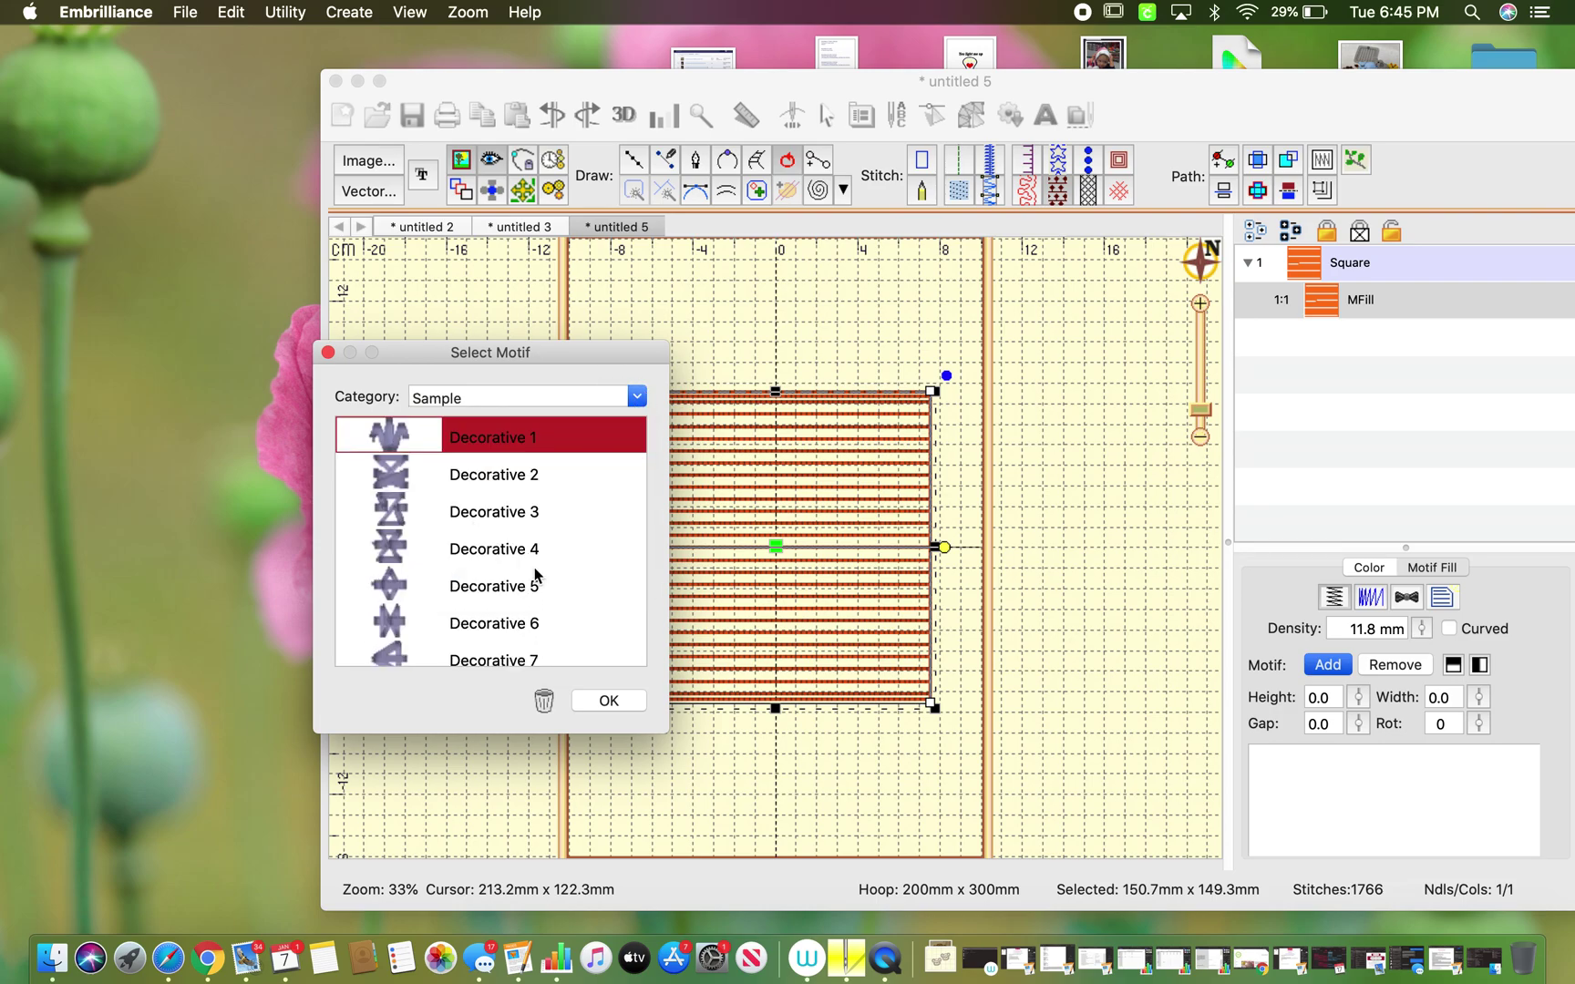
{"action": "left_click", "coordinate": [638, 400]}
{"action": "left_click", "coordinate": [479, 542]}
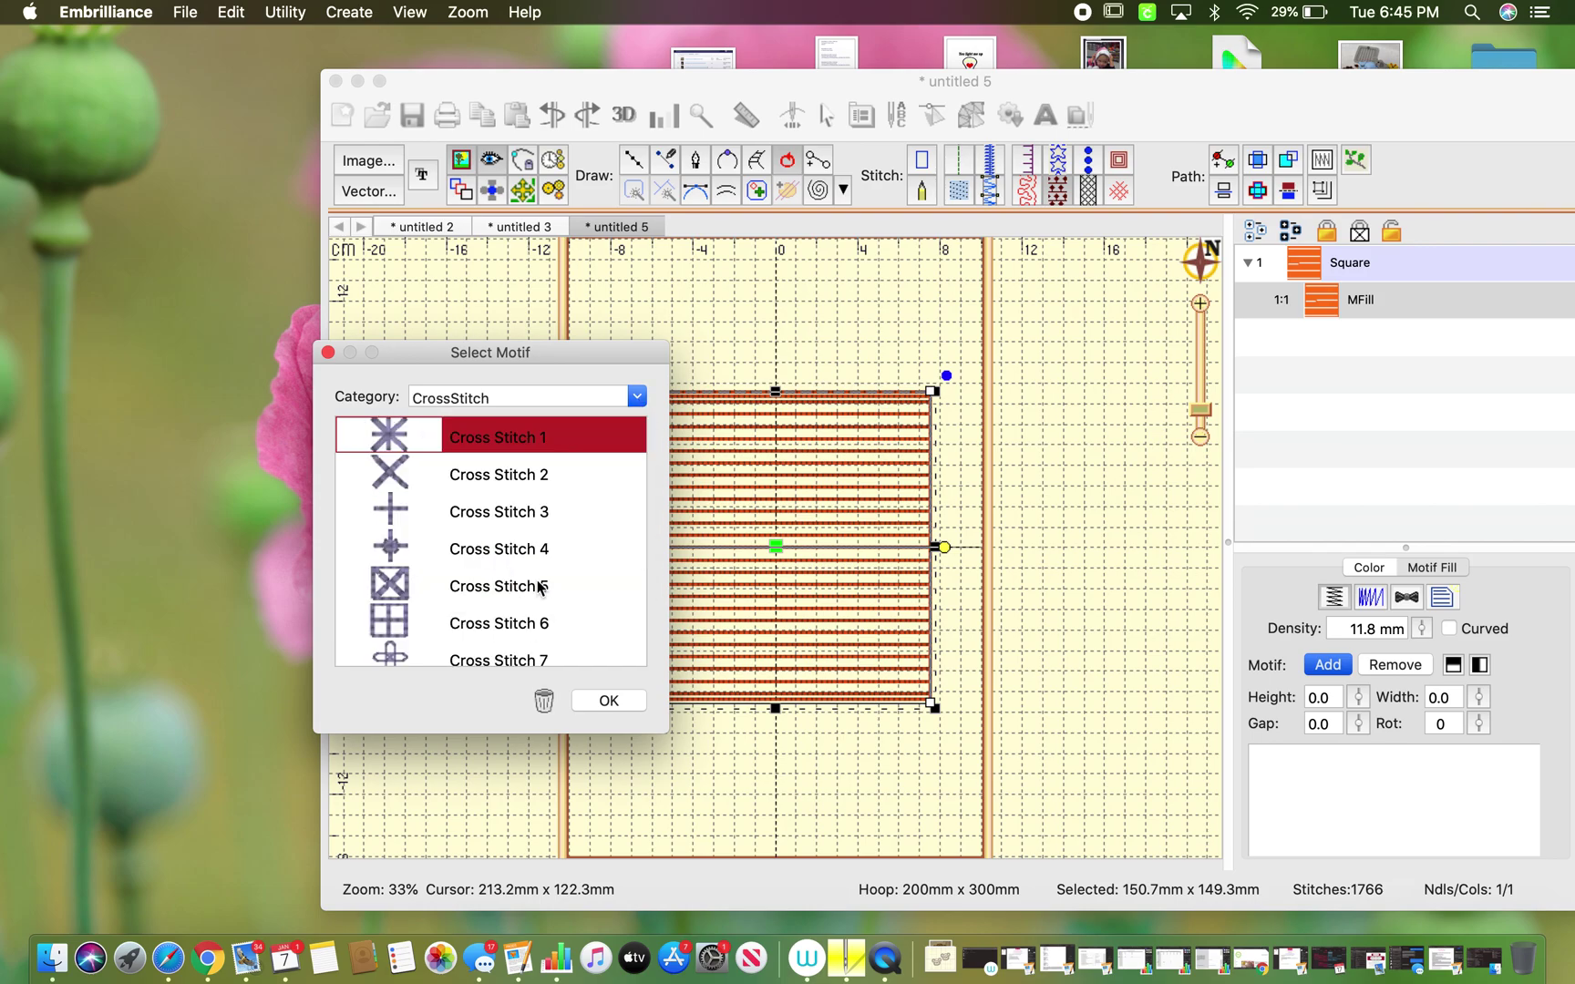
{"action": "scroll", "coordinate": [538, 587], "scroll_direction": "down", "scroll_amount": 2}
{"action": "scroll", "coordinate": [538, 587], "scroll_direction": "down", "scroll_amount": 2}
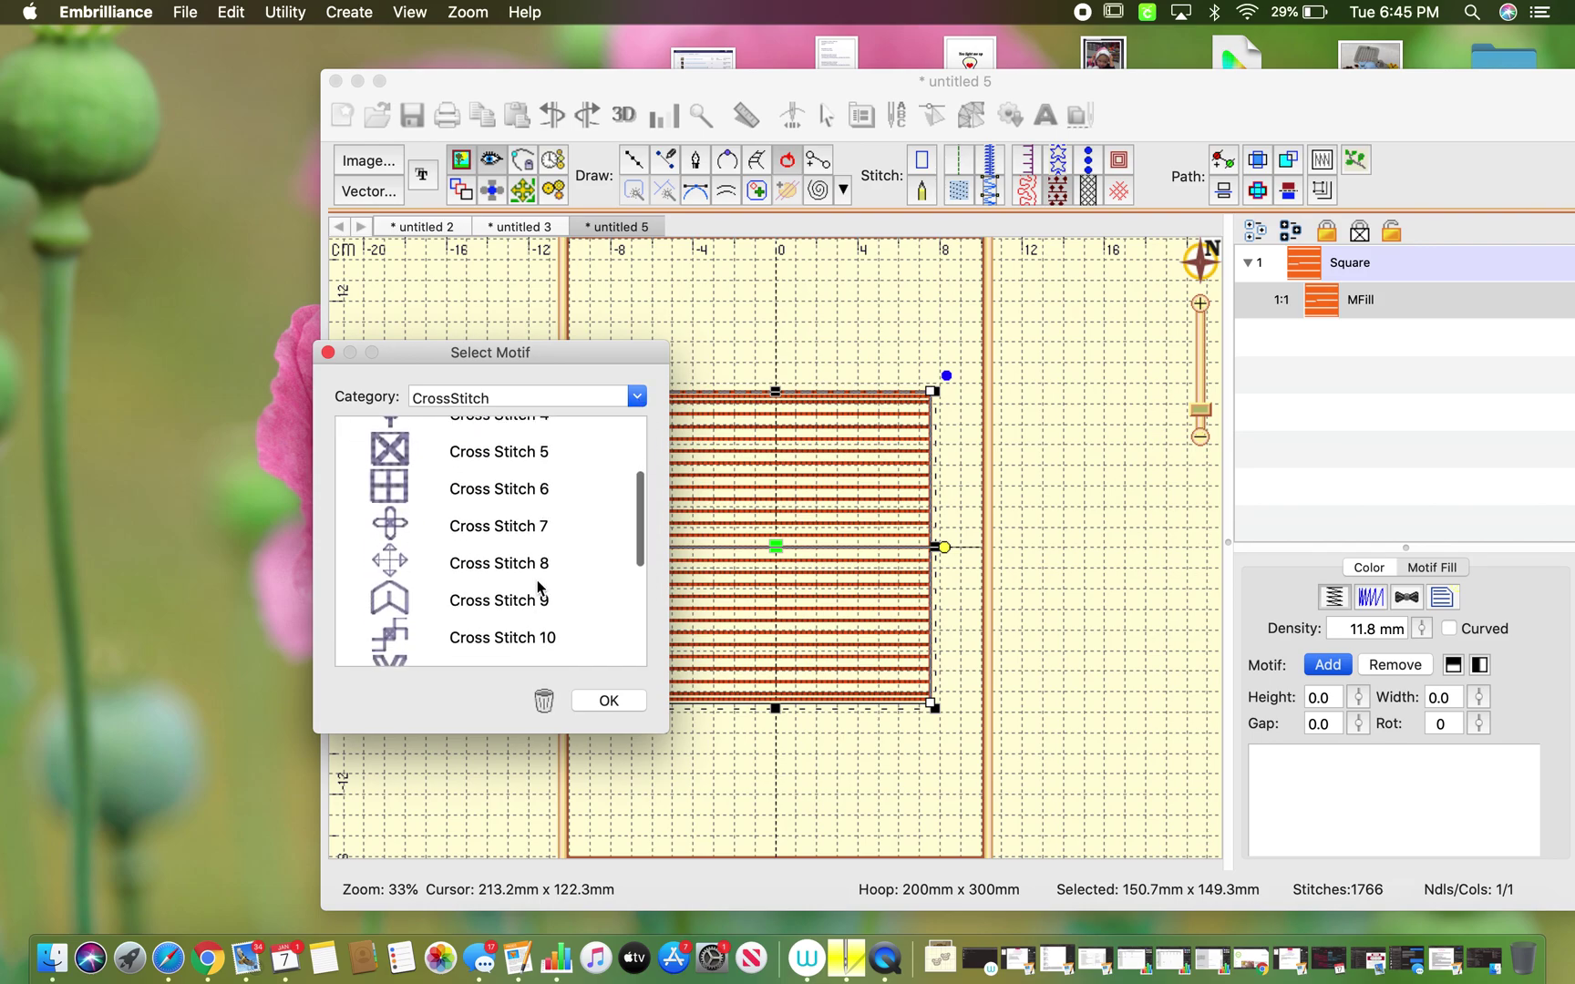
{"action": "scroll", "coordinate": [536, 580], "scroll_direction": "down", "scroll_amount": 1}
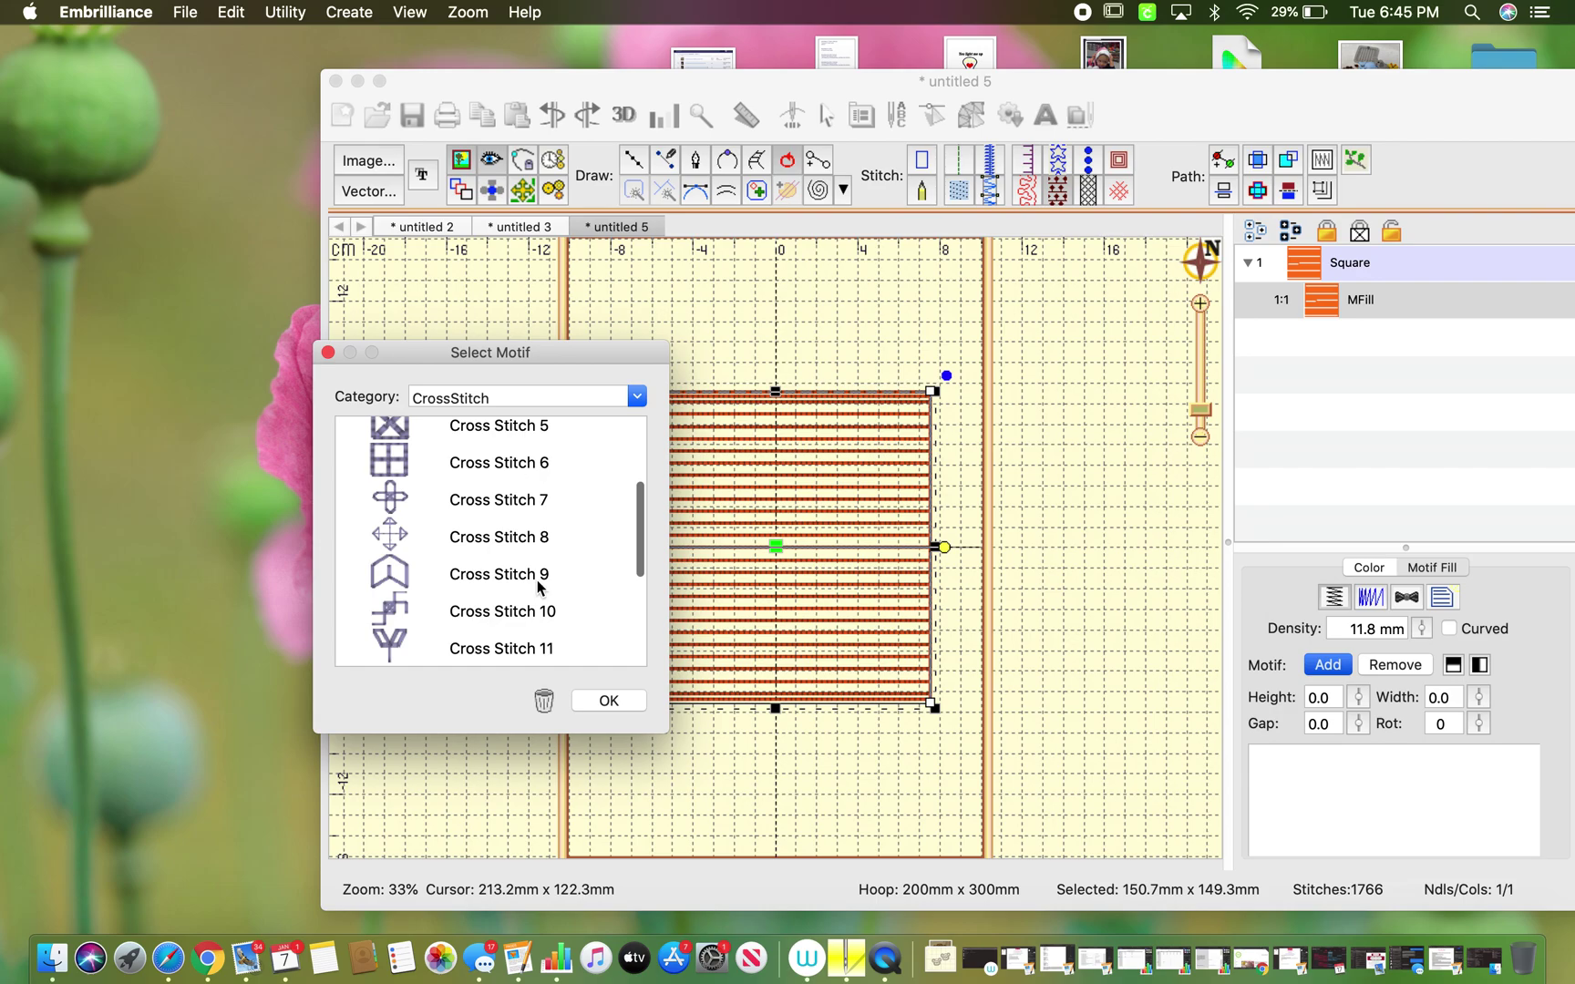
{"action": "left_click", "coordinate": [517, 538]}
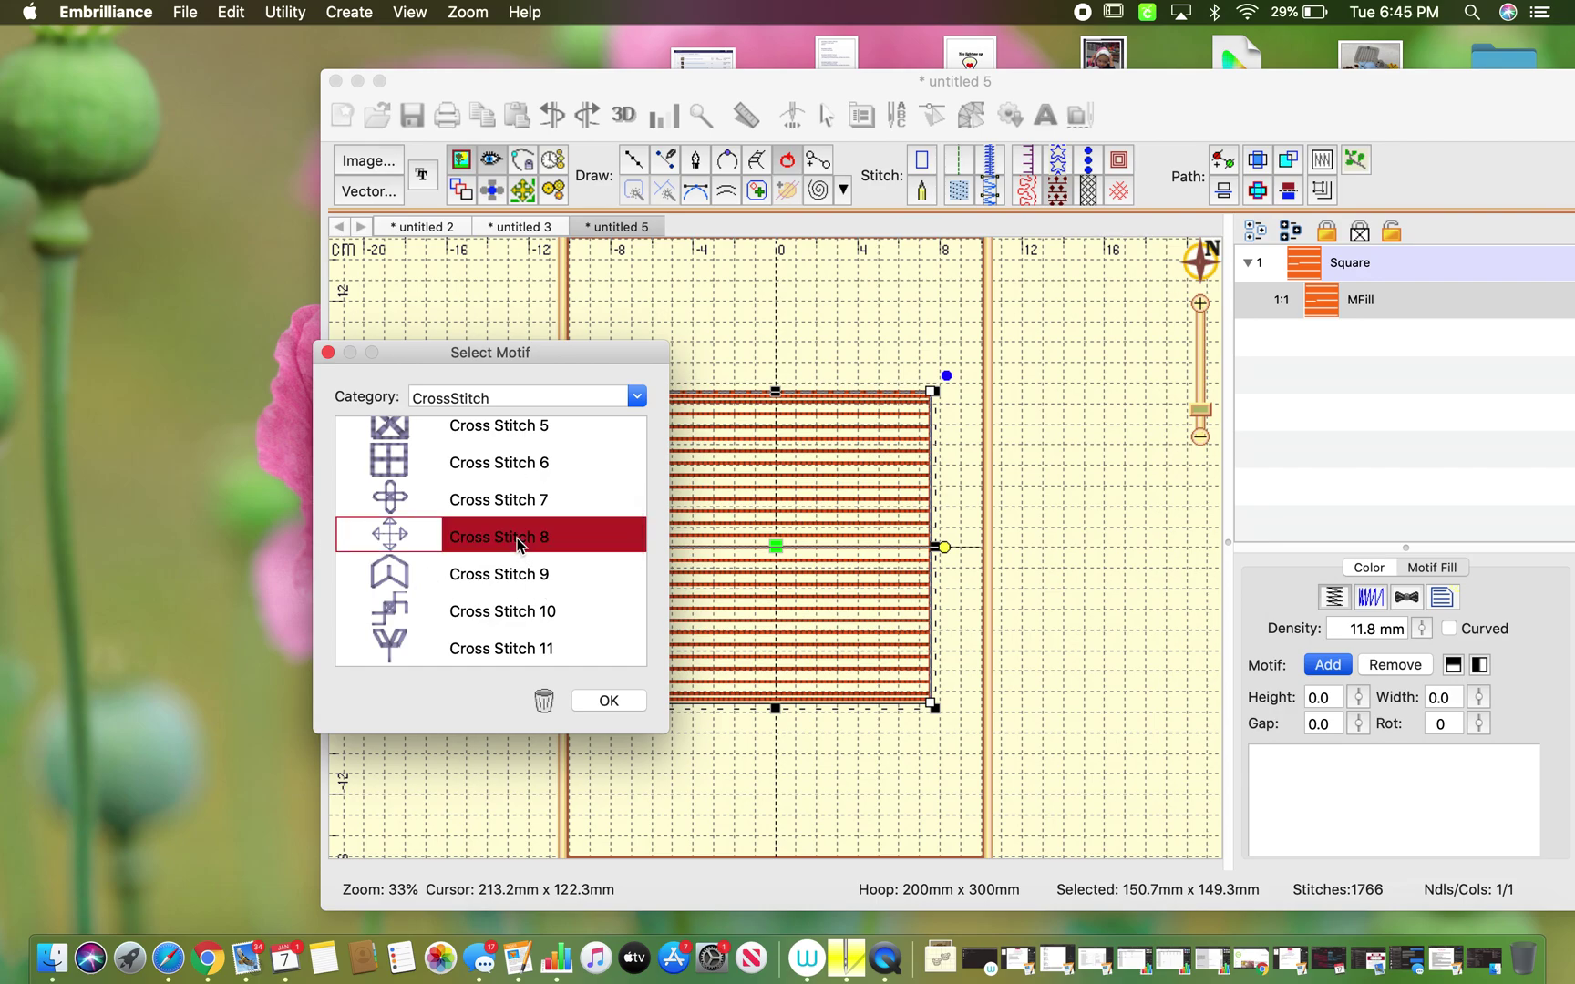
{"action": "left_click", "coordinate": [613, 702]}
Step: Add the Cross Stitch 15 heart motif to the same fill
{"action": "left_click", "coordinate": [1339, 668]}
{"action": "scroll", "coordinate": [407, 552], "scroll_direction": "down", "scroll_amount": 1}
{"action": "scroll", "coordinate": [406, 552], "scroll_direction": "down", "scroll_amount": 10}
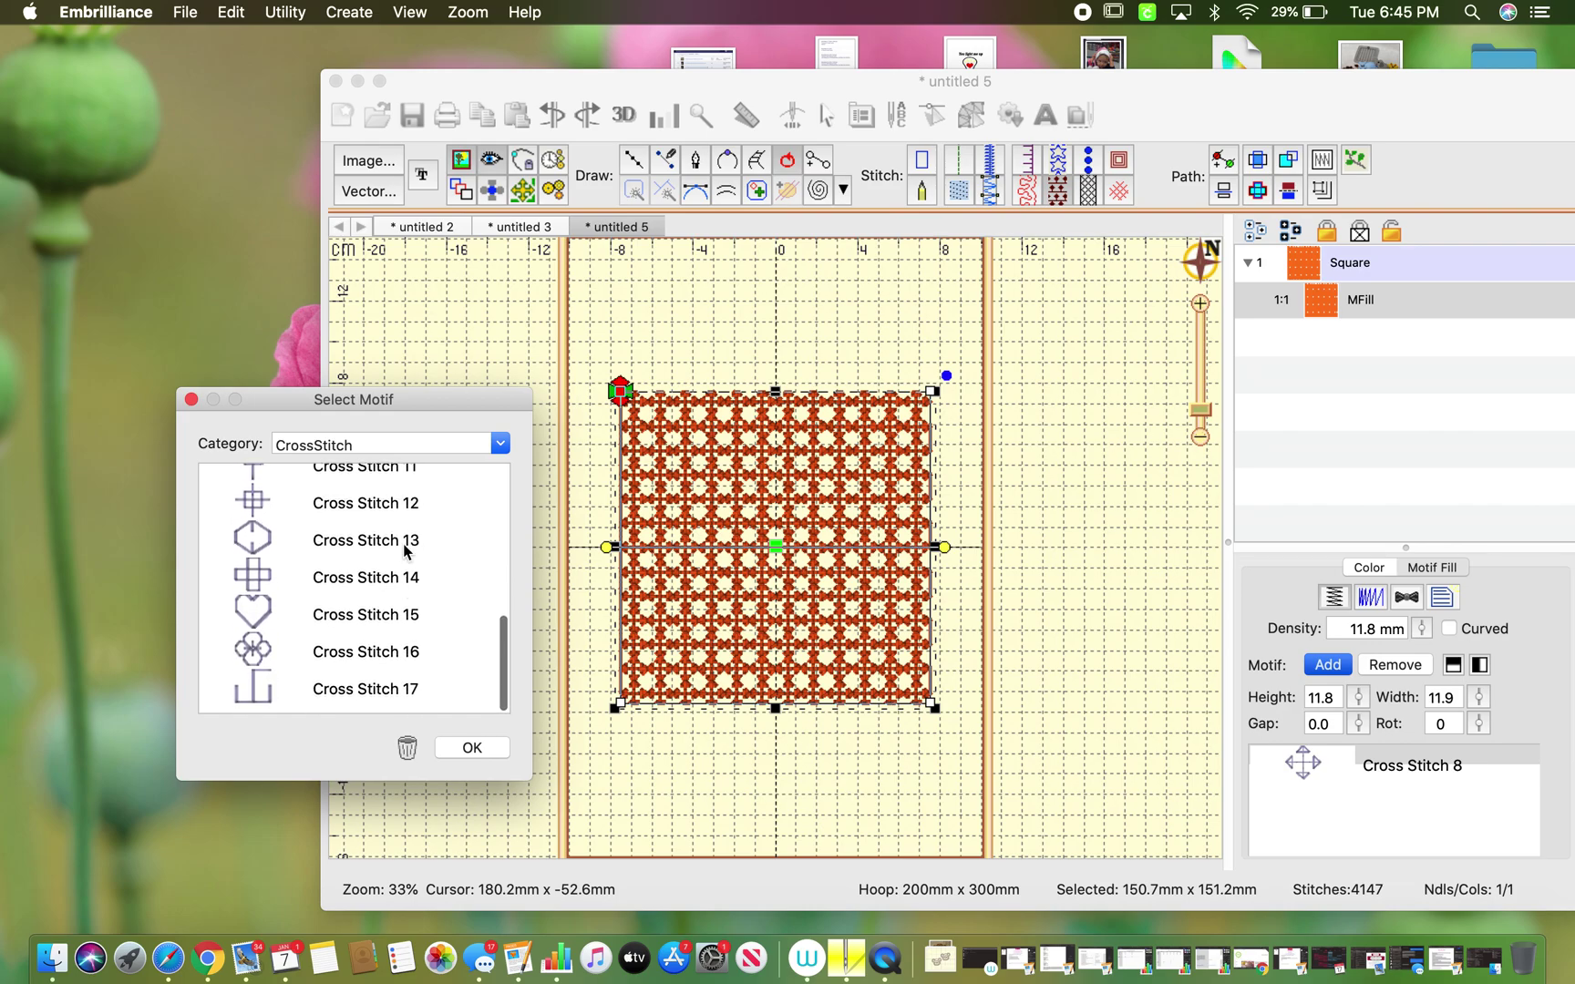
{"action": "left_click", "coordinate": [369, 625]}
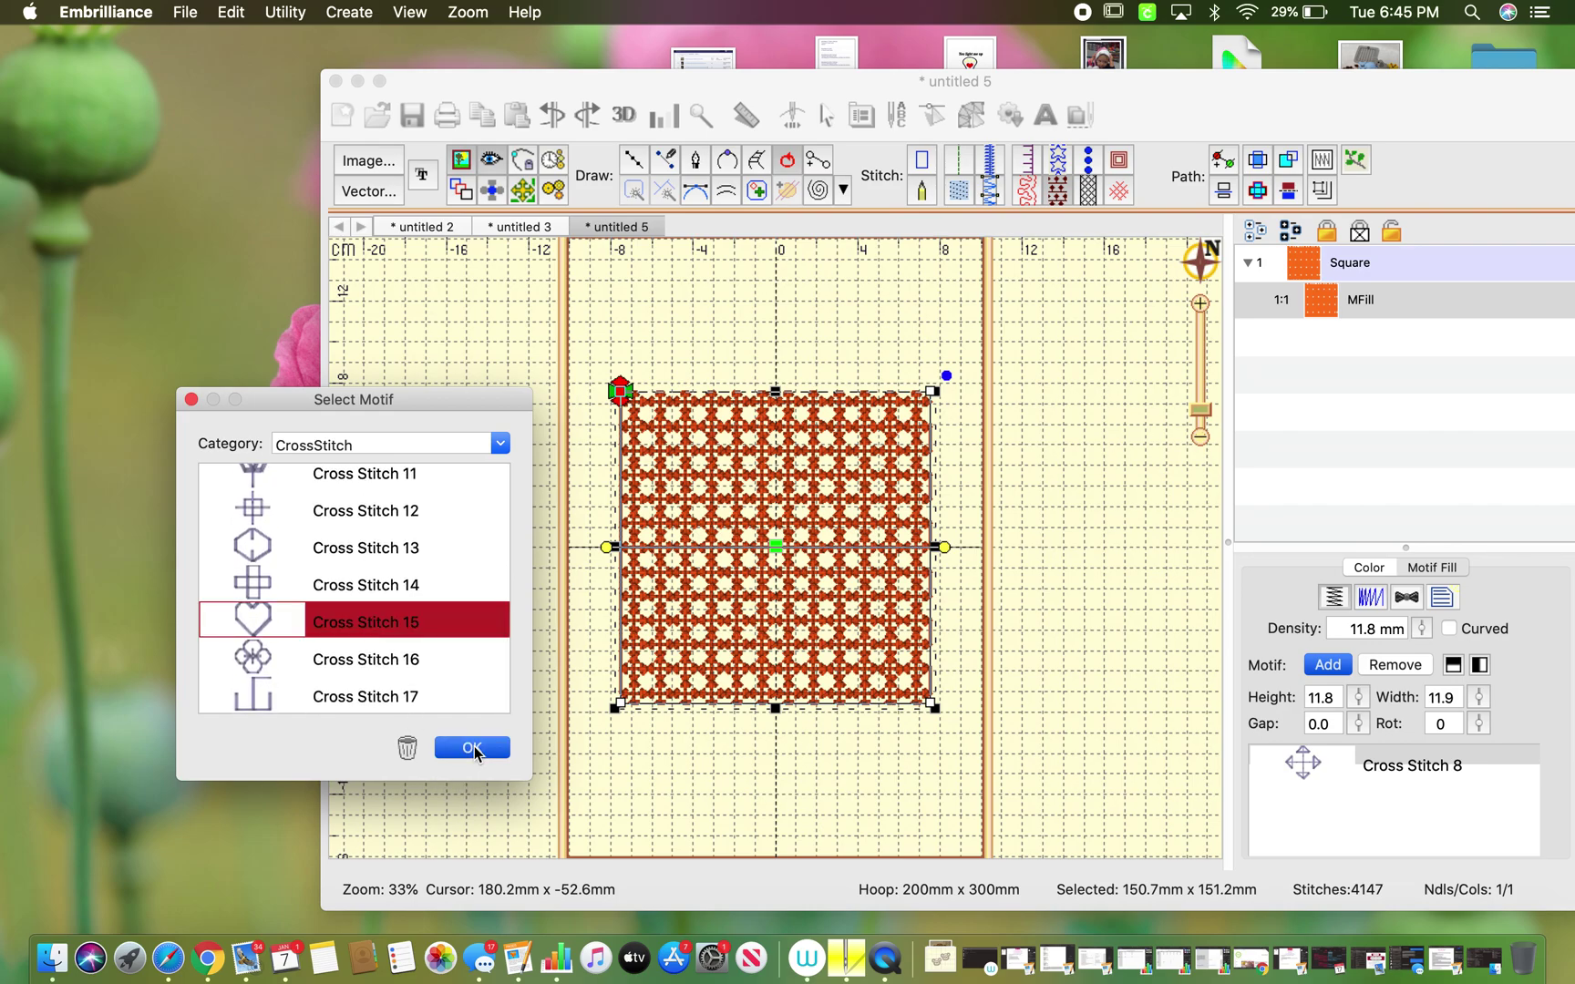
{"action": "left_click", "coordinate": [474, 749]}
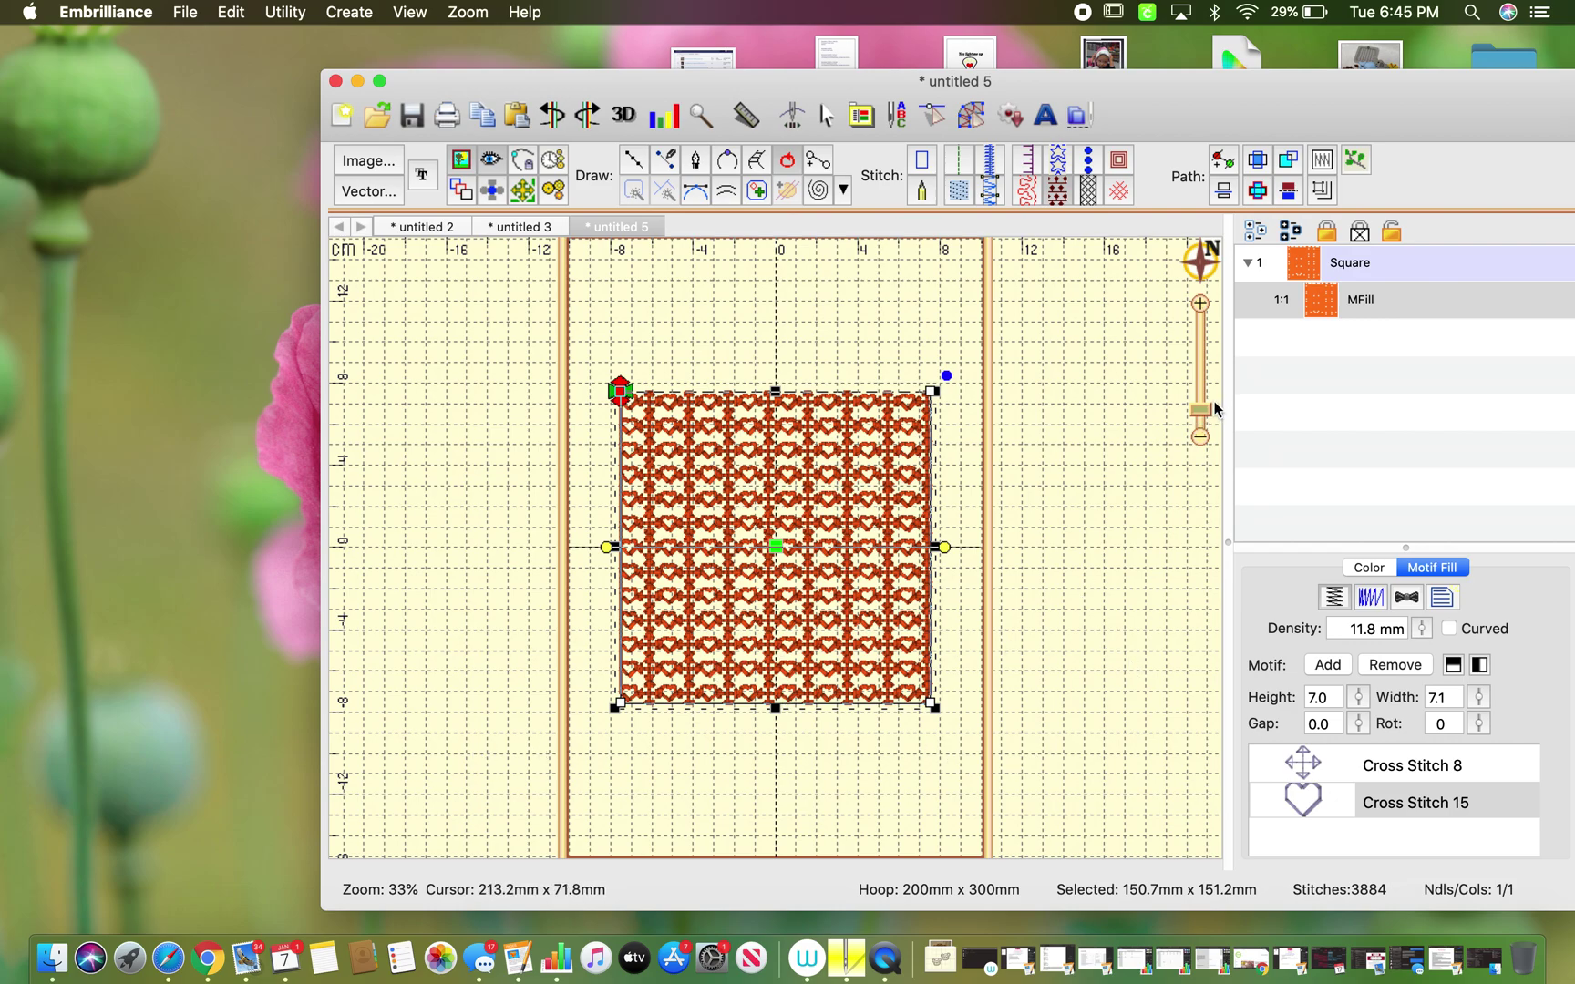
Step: Enlarge the Cross Stitch 8 arrow motif to about 13.0 mm high and wide
{"action": "left_click_drag", "start_coordinate": [1206, 408], "coordinate": [1205, 392]}
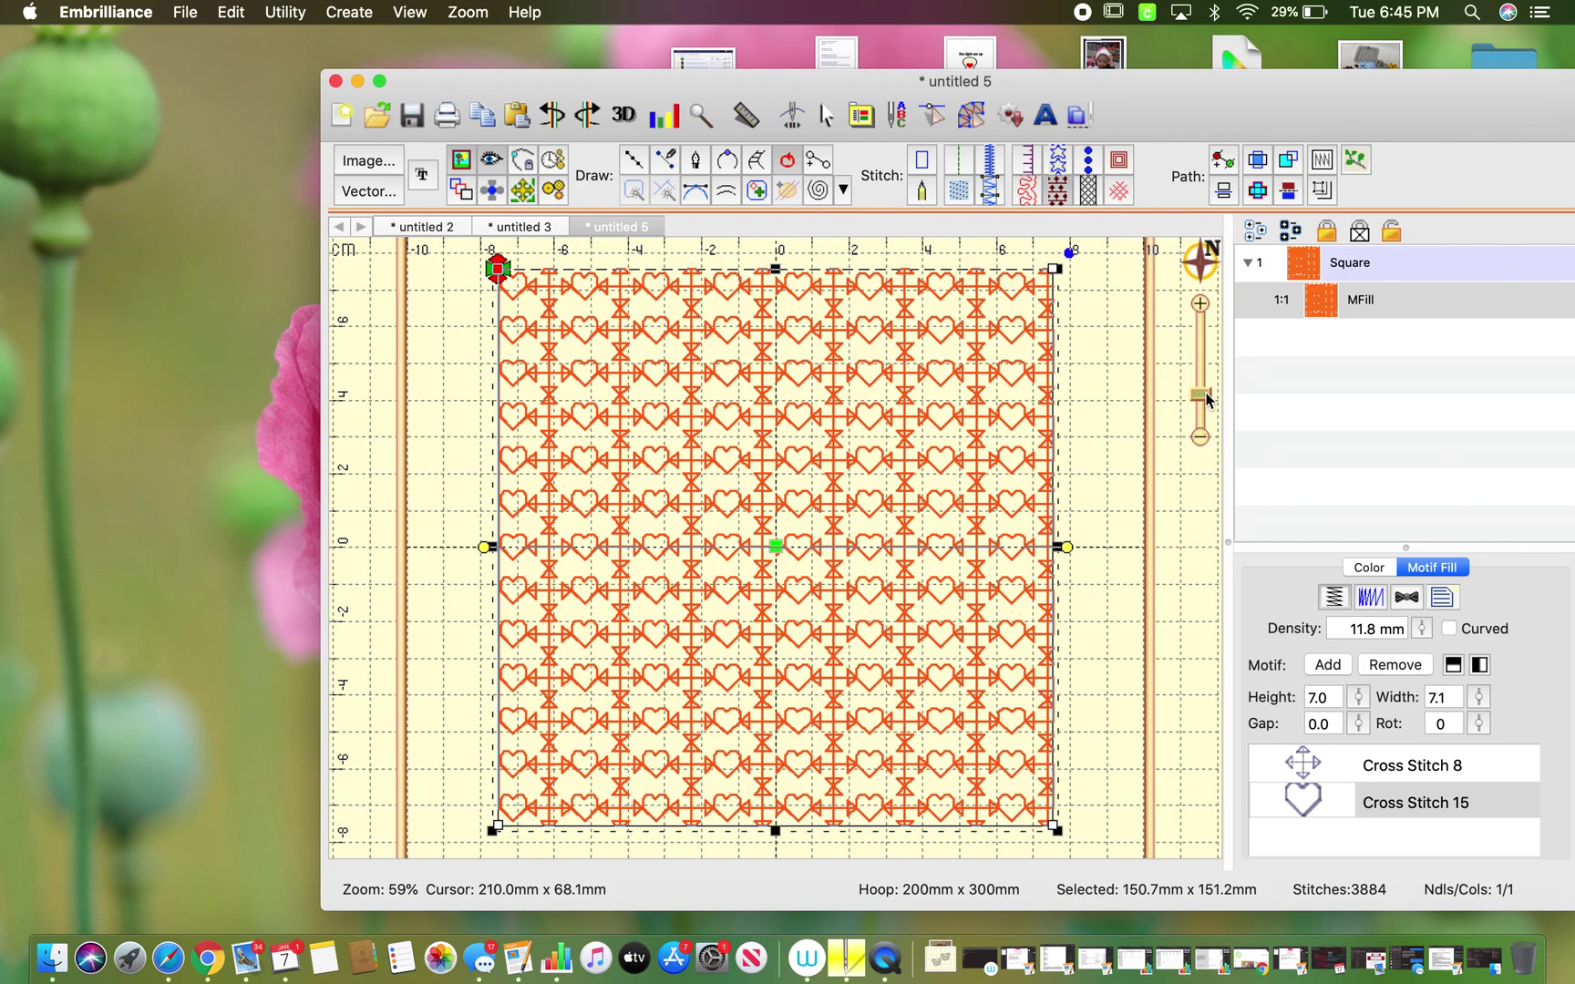
{"action": "left_click", "coordinate": [1341, 763]}
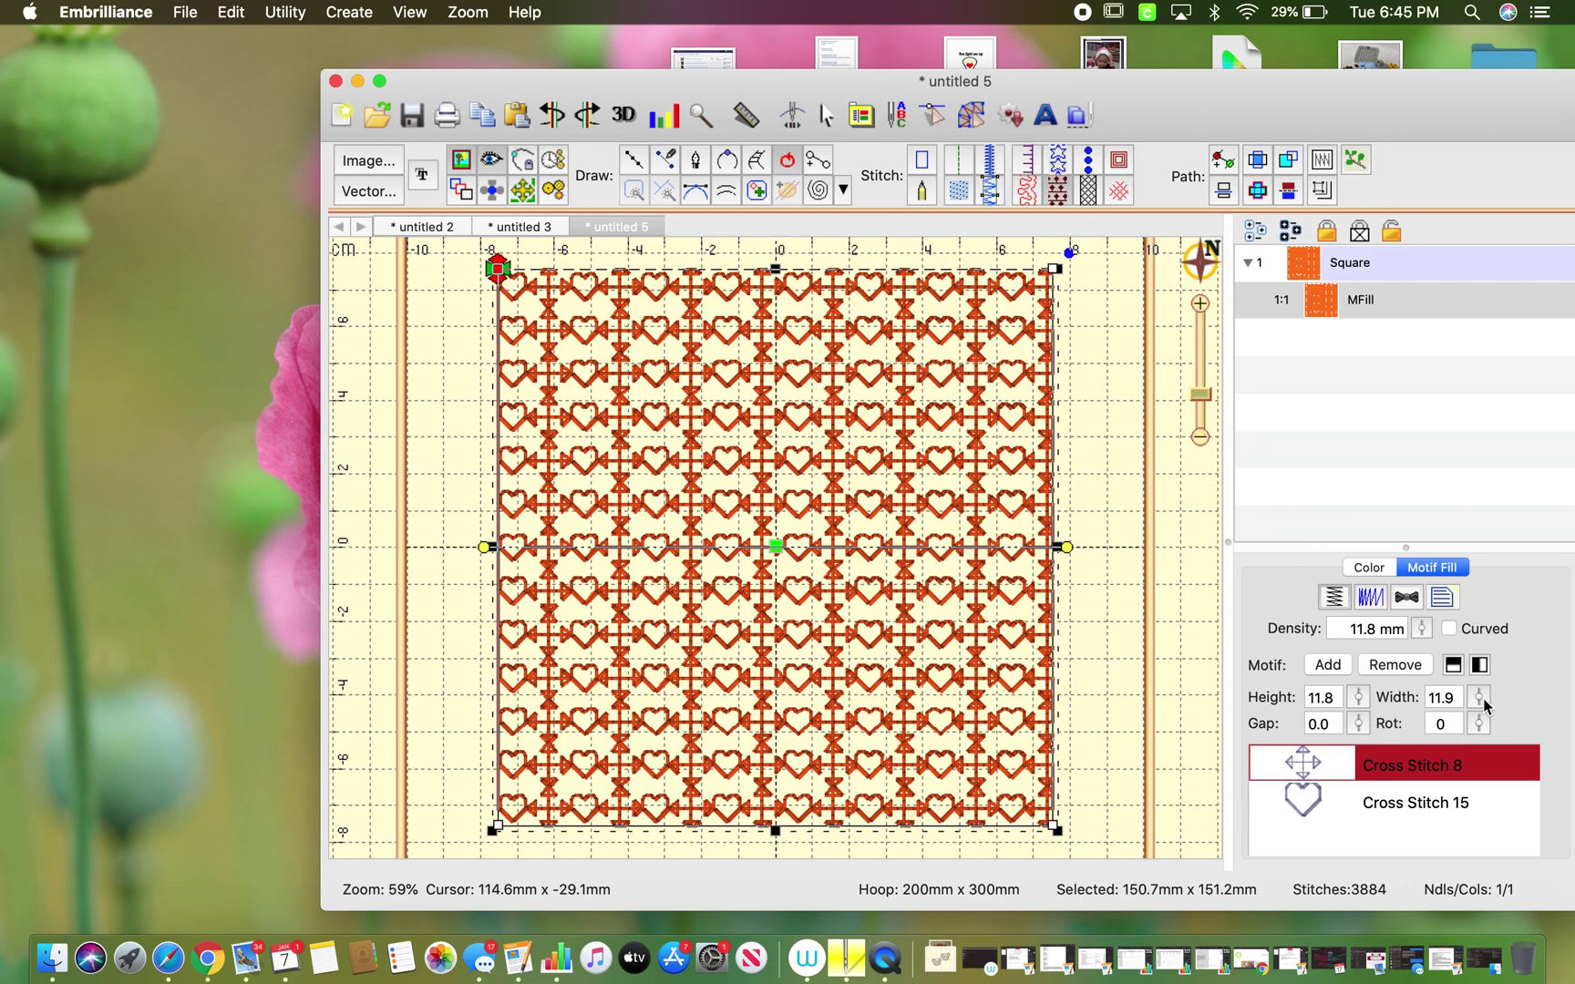
{"action": "left_click", "coordinate": [1359, 699]}
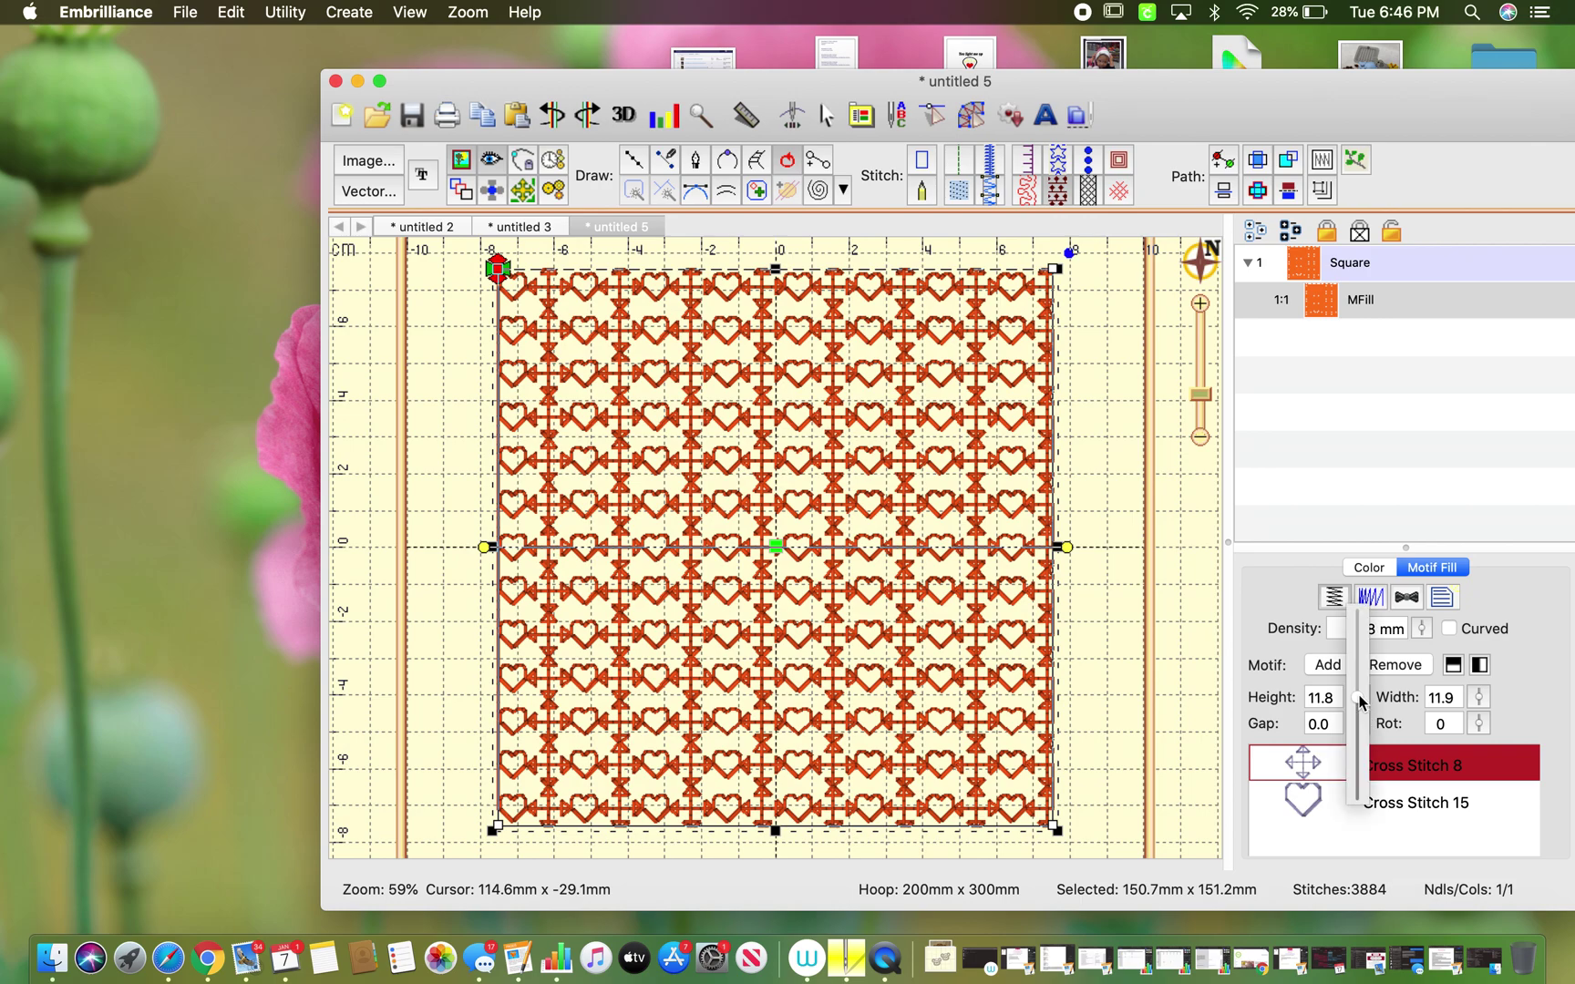
{"action": "left_click_drag", "start_coordinate": [1359, 699], "coordinate": [1358, 689]}
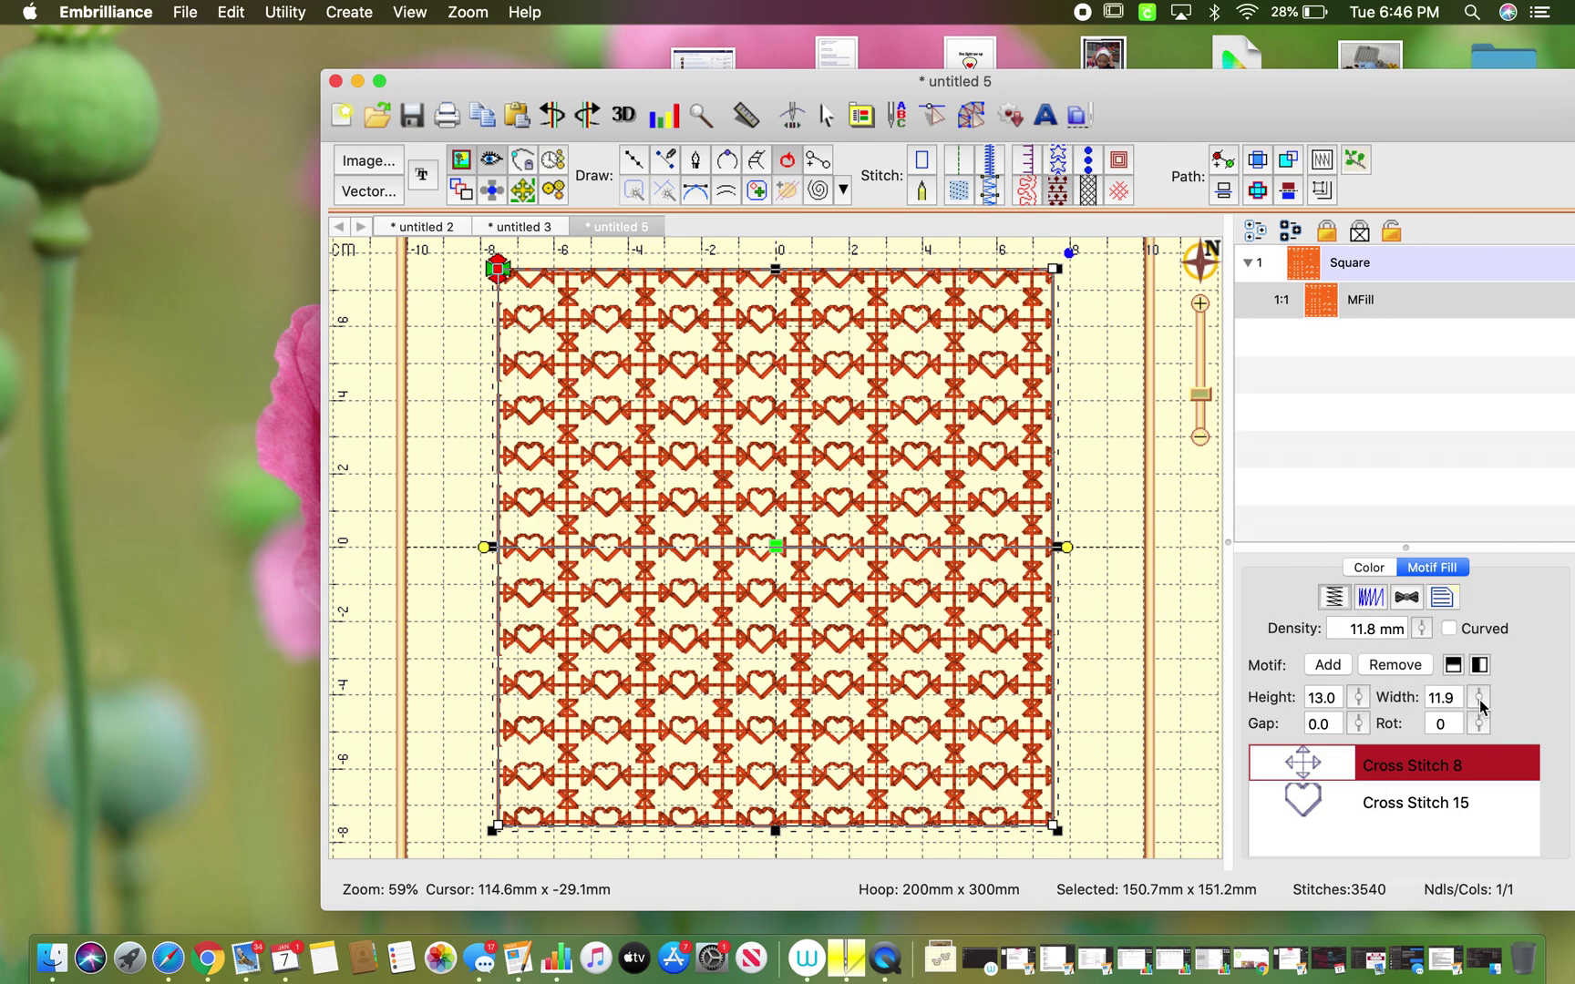
{"action": "left_click", "coordinate": [1479, 699]}
{"action": "left_click_drag", "start_coordinate": [1478, 694], "coordinate": [1477, 689]}
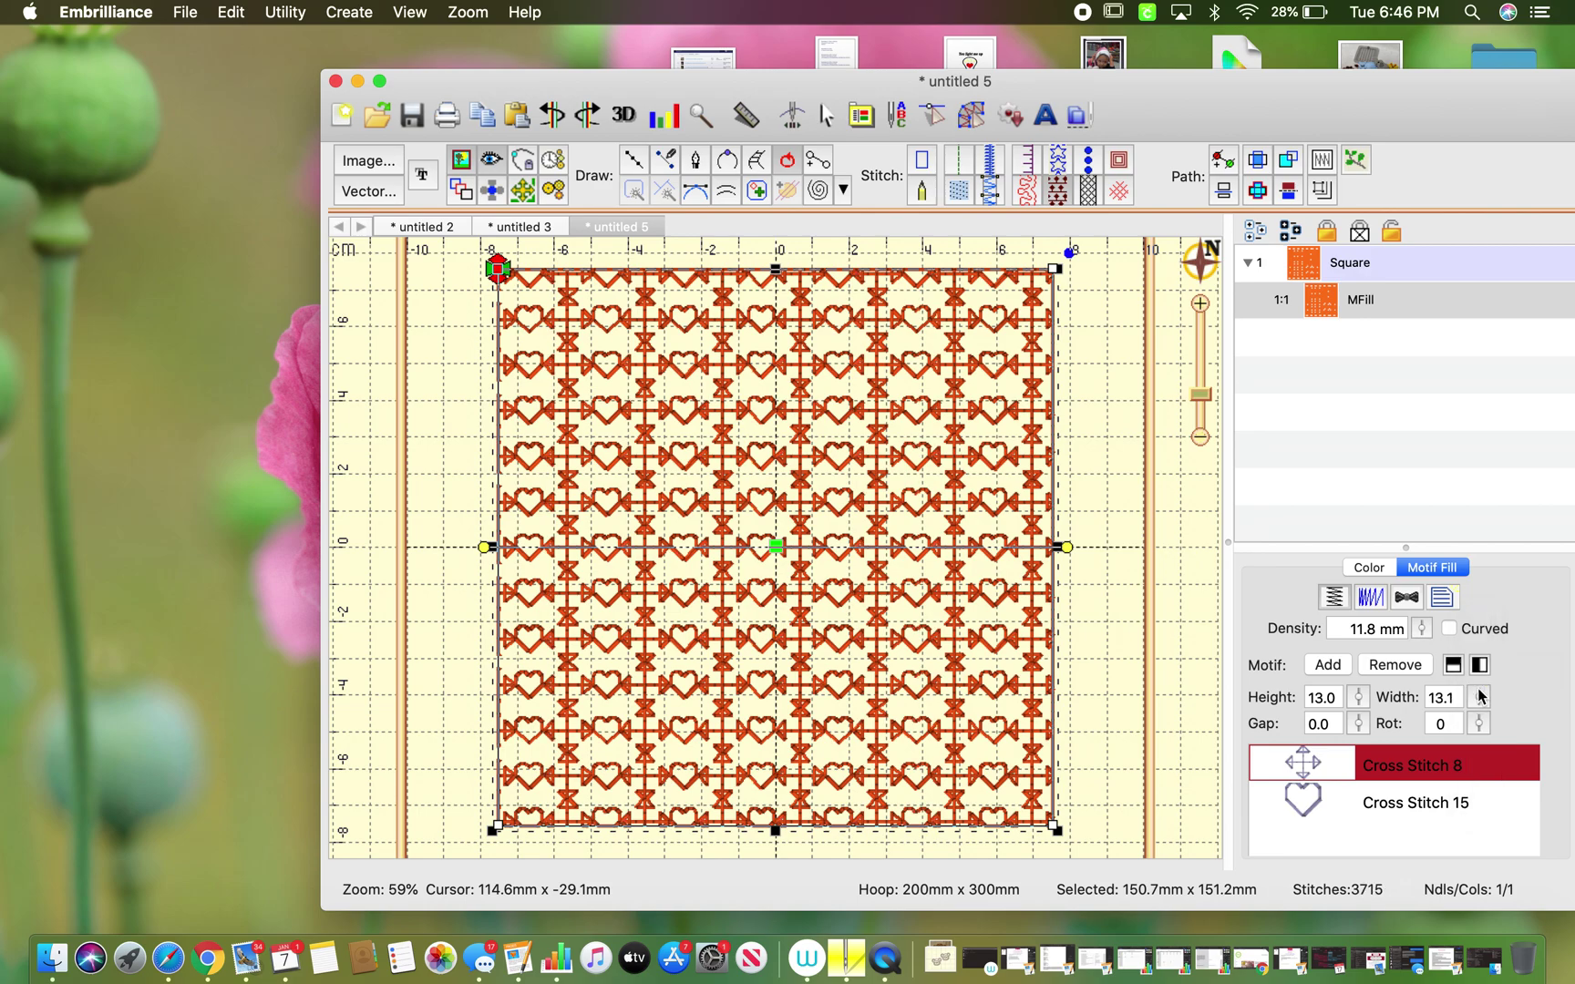
Step: Enlarge the Cross Stitch 15 heart motif to 10.0 height and 10.1 width
{"action": "left_click", "coordinate": [1319, 798]}
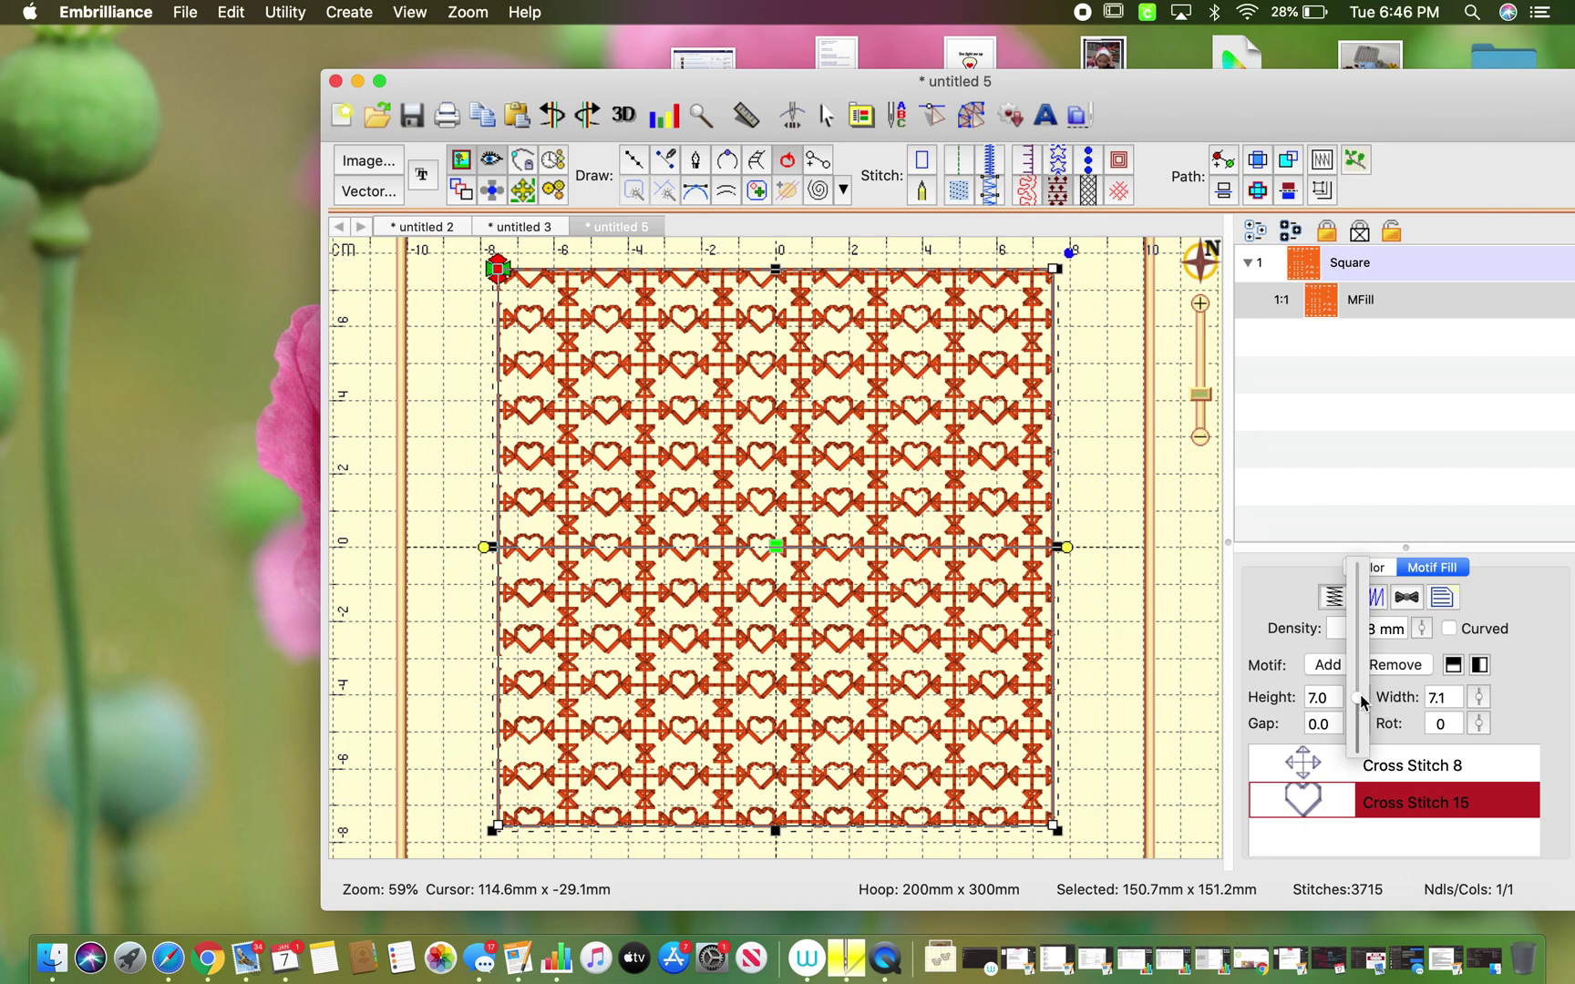
{"action": "left_click_drag", "start_coordinate": [1357, 698], "coordinate": [1358, 672]}
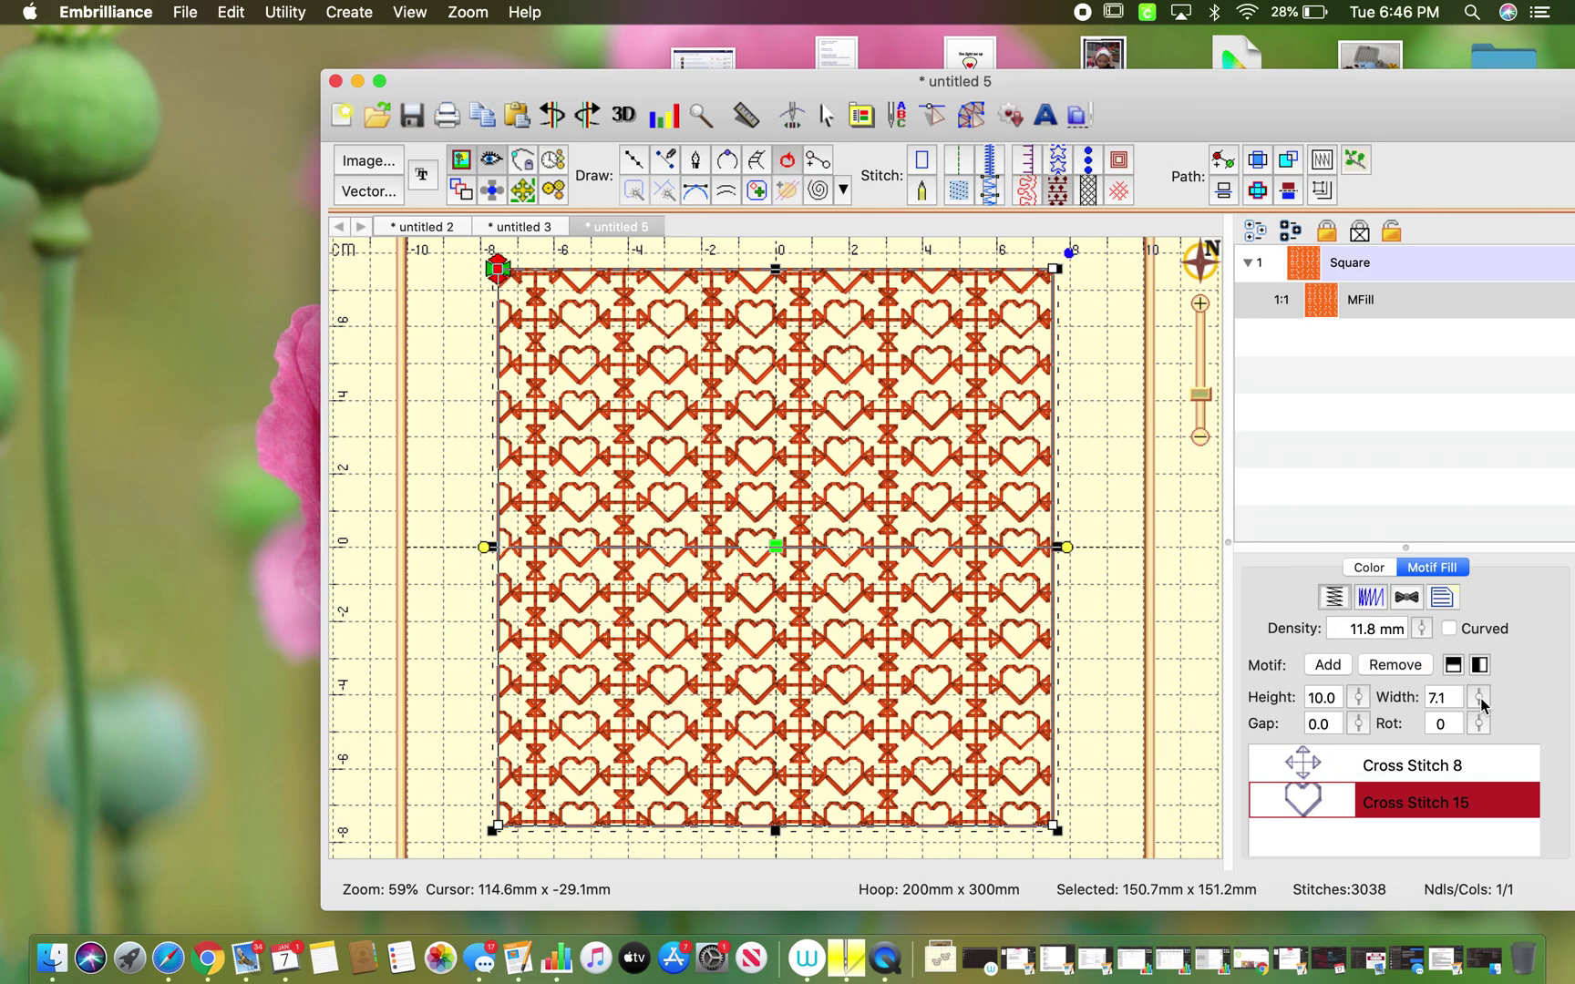
{"action": "left_click_drag", "start_coordinate": [1480, 702], "coordinate": [1478, 677]}
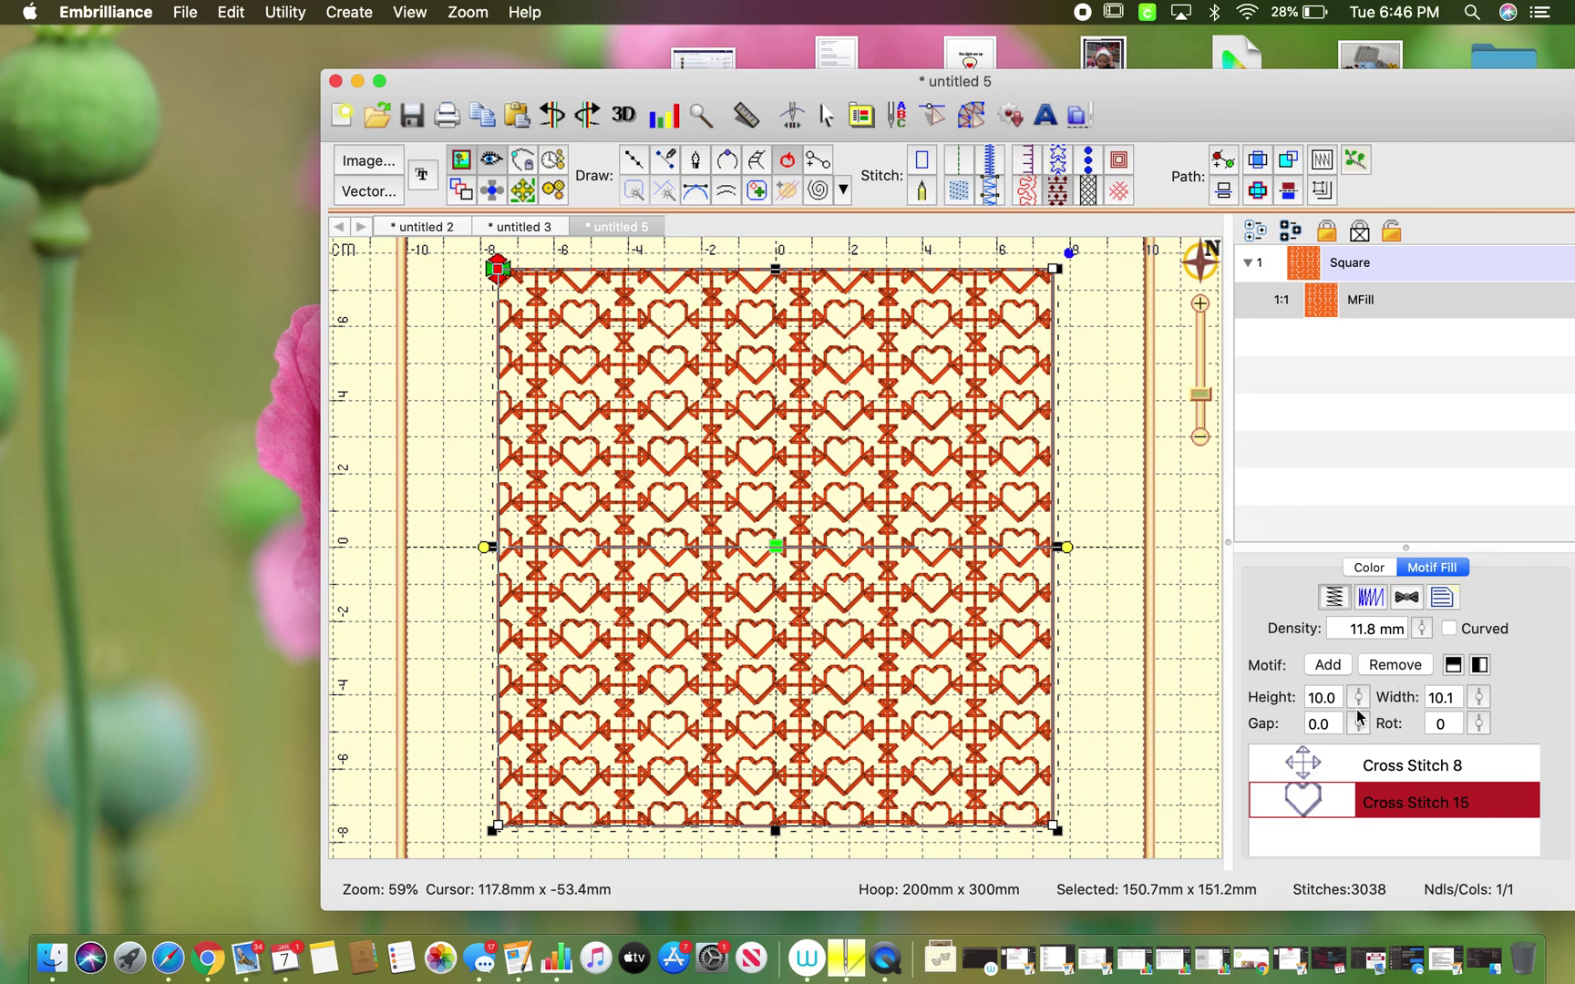
Step: Give the heart motif a 1.0 gap and 45° rotation
{"action": "left_click_drag", "start_coordinate": [1358, 723], "coordinate": [1364, 731]}
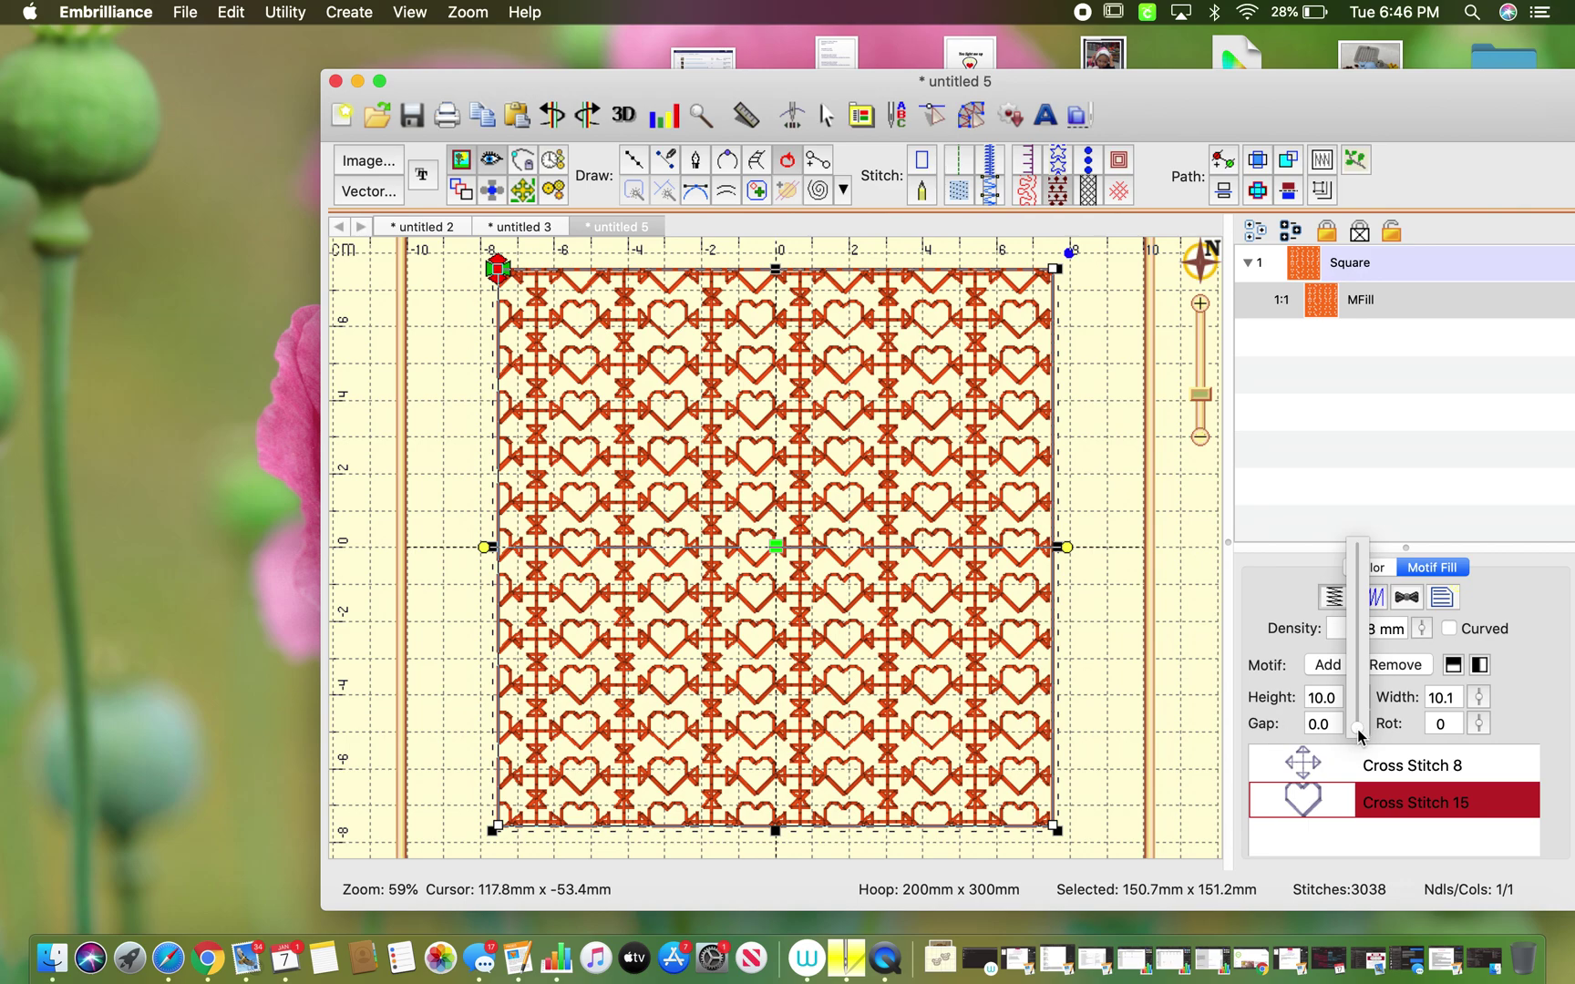
{"action": "left_click_drag", "start_coordinate": [1358, 735], "coordinate": [1356, 718]}
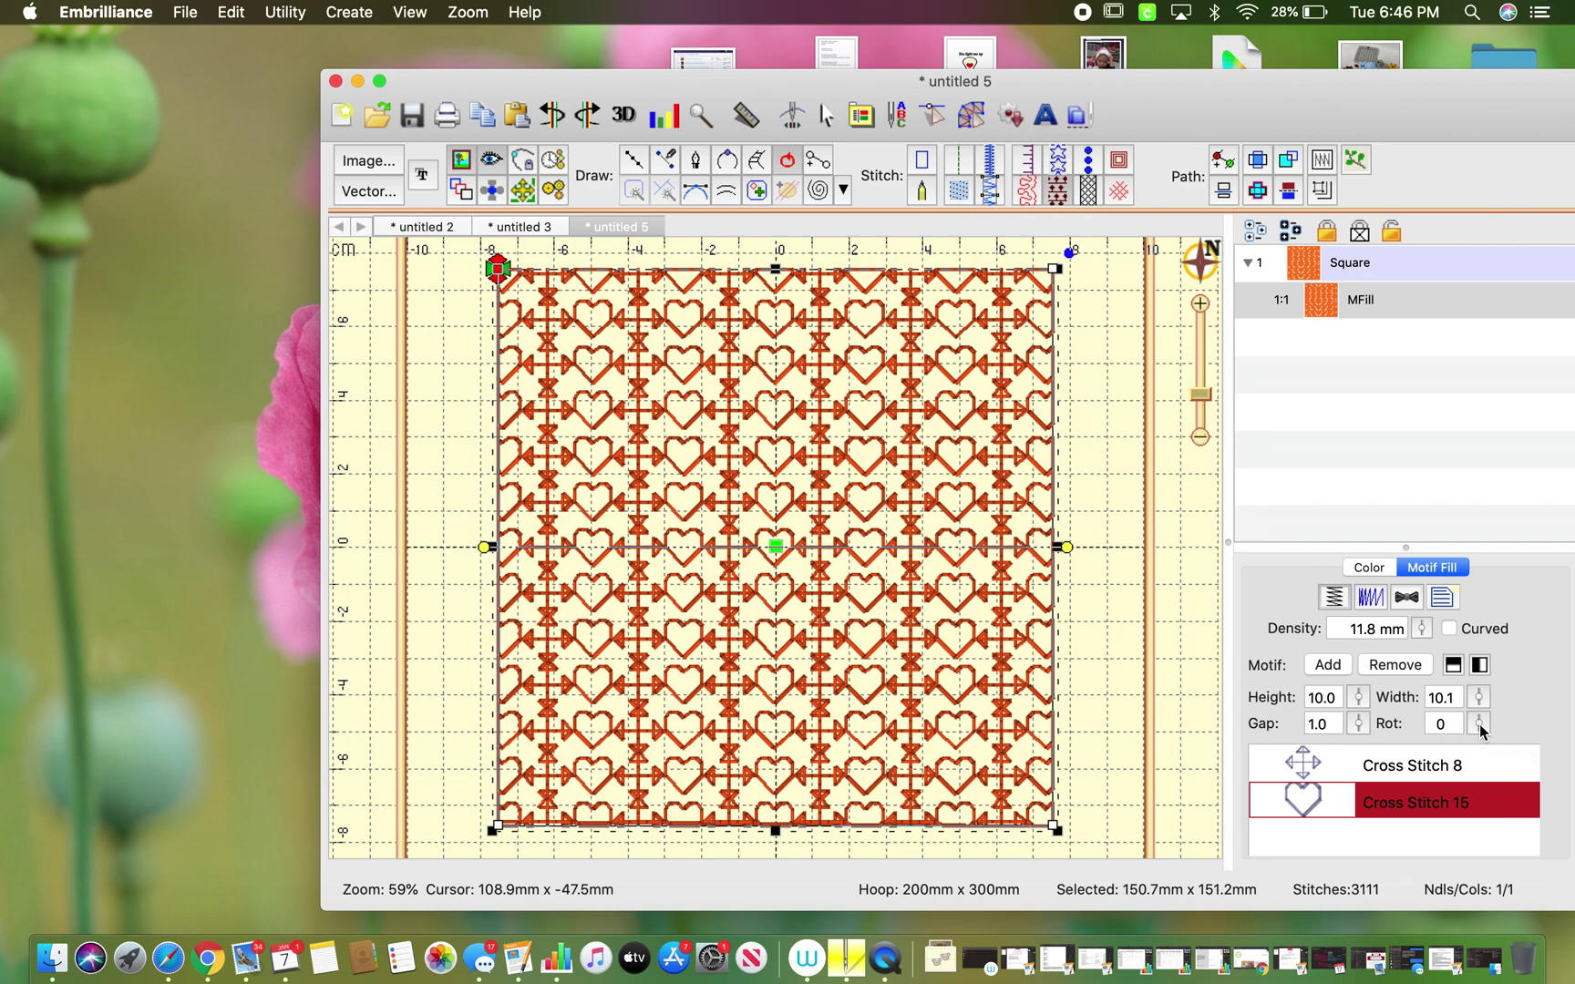
{"action": "left_click_drag", "start_coordinate": [1479, 725], "coordinate": [1475, 665]}
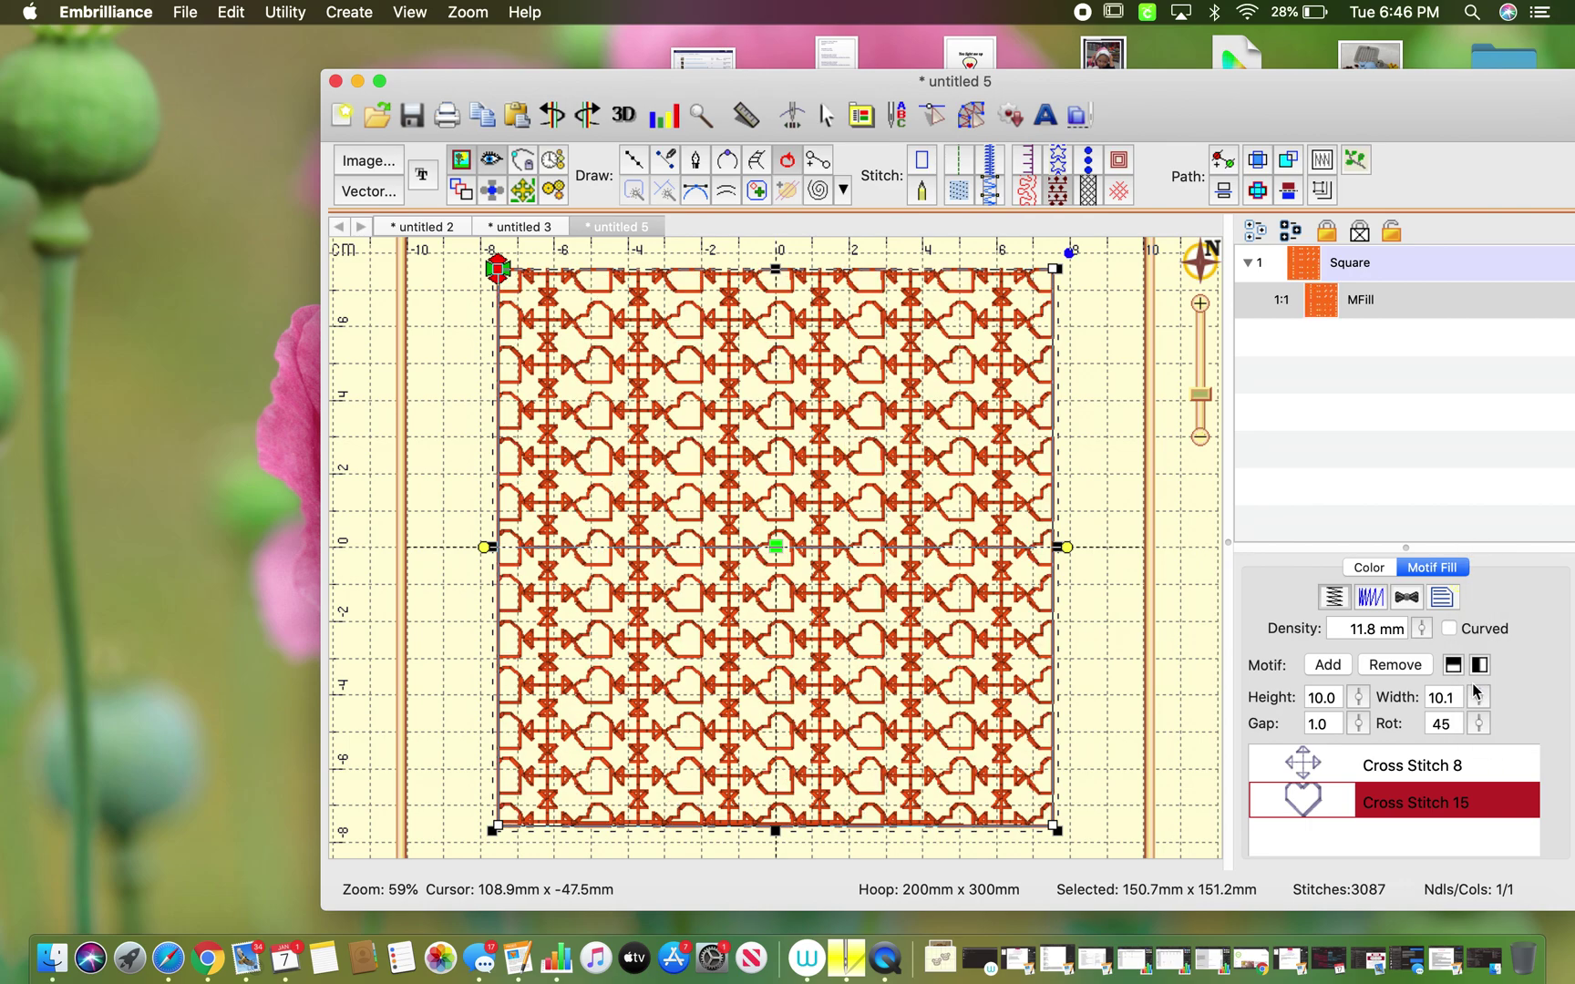
Step: Try rotating the Cross Stitch 8 arrow motif, then reset its rotation to 0°
{"action": "left_click", "coordinate": [1424, 770]}
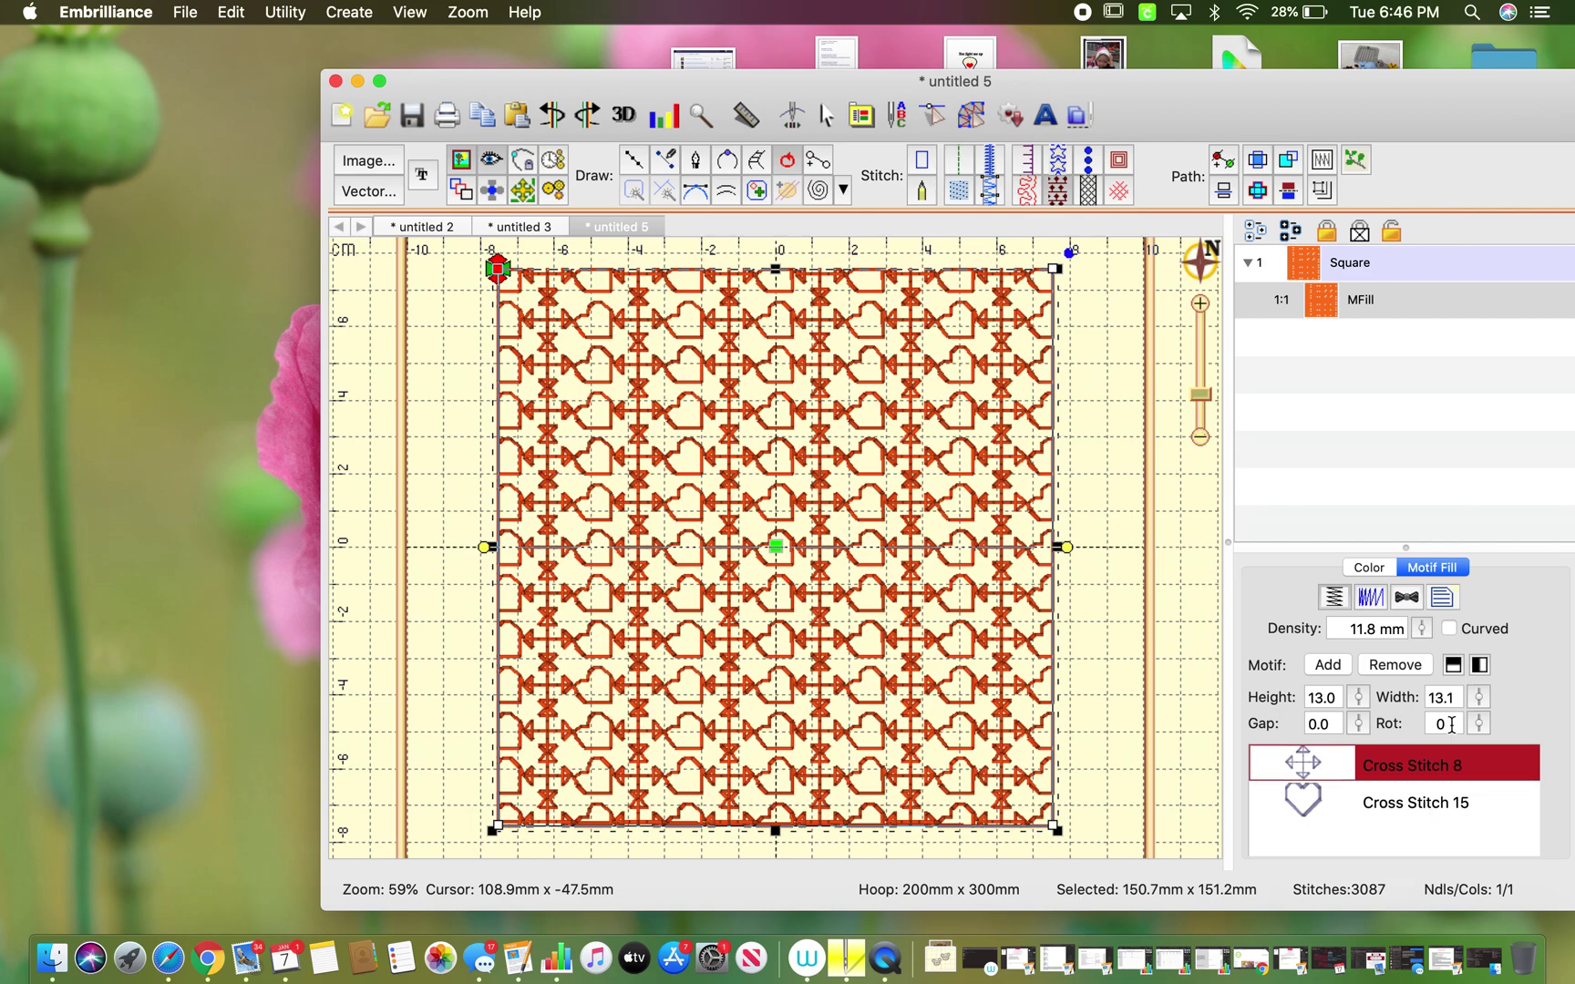
{"action": "left_click_drag", "start_coordinate": [1479, 725], "coordinate": [1472, 682]}
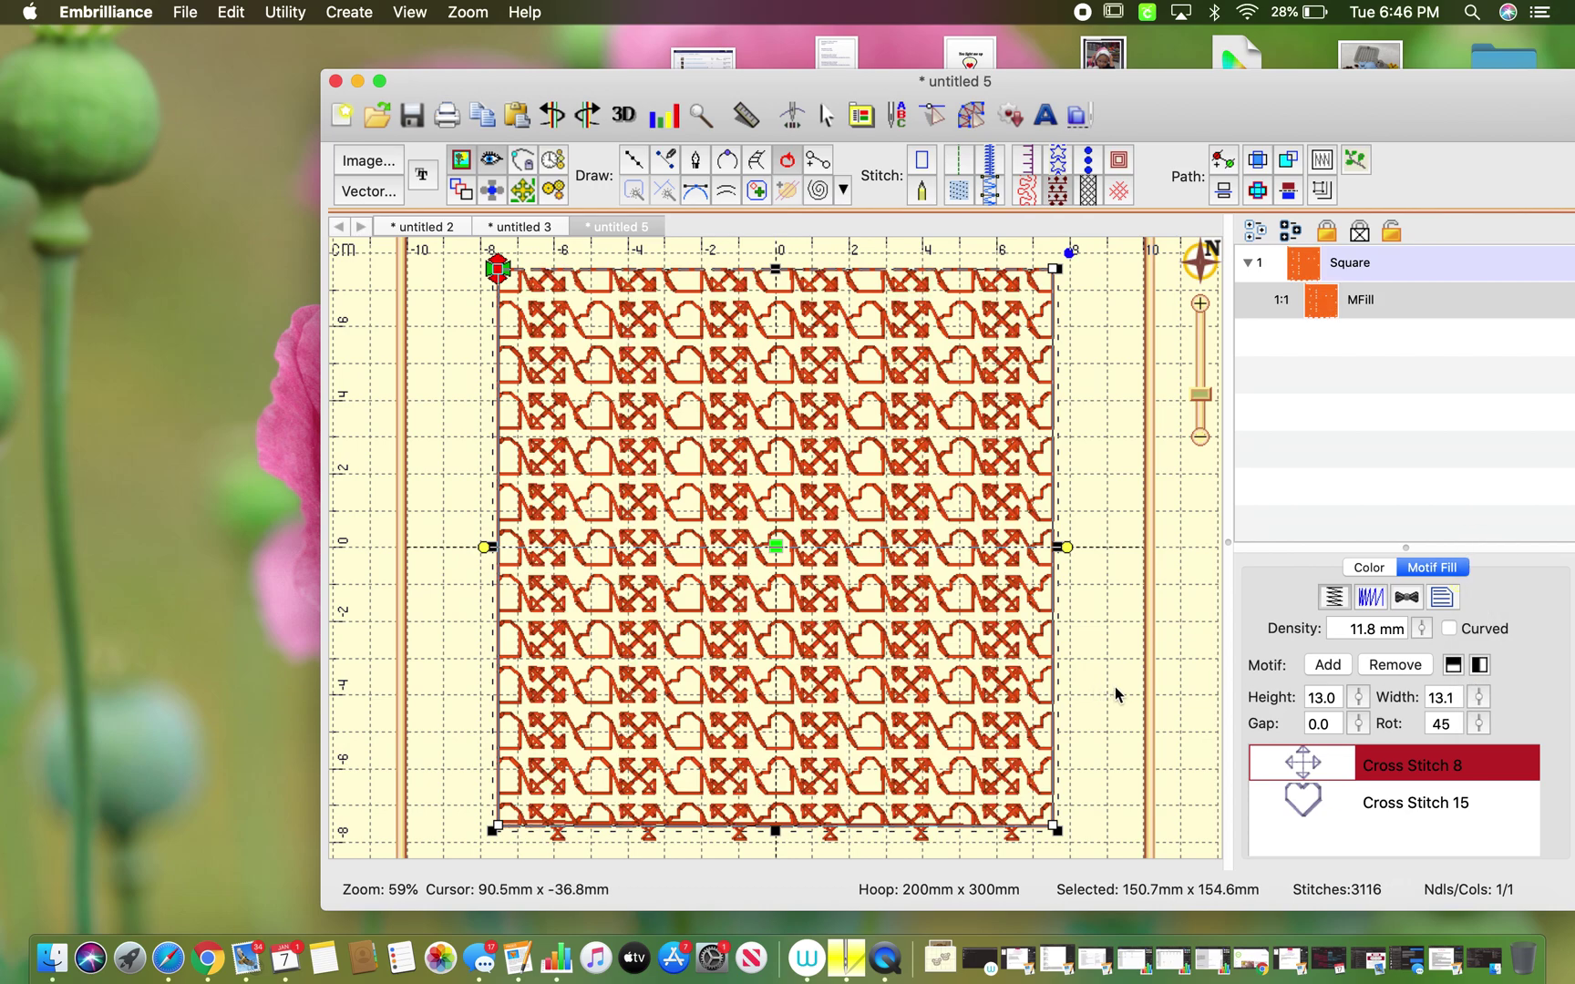
{"action": "left_click", "coordinate": [1478, 725]}
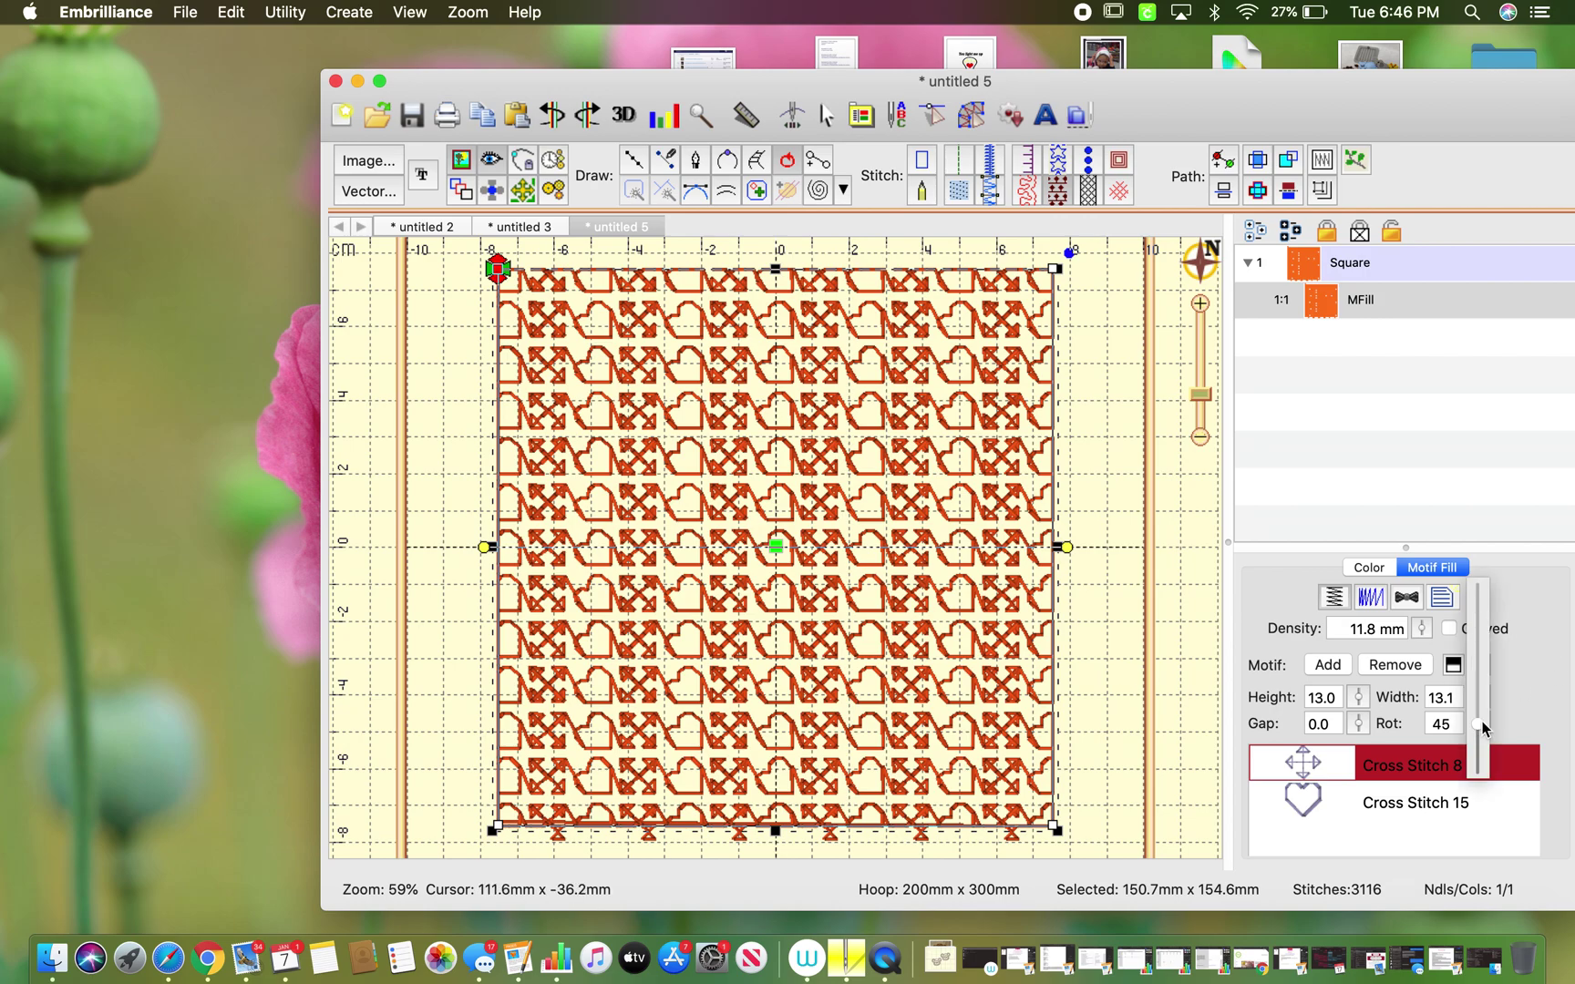
{"action": "left_click_drag", "start_coordinate": [1479, 803], "coordinate": [1478, 804]}
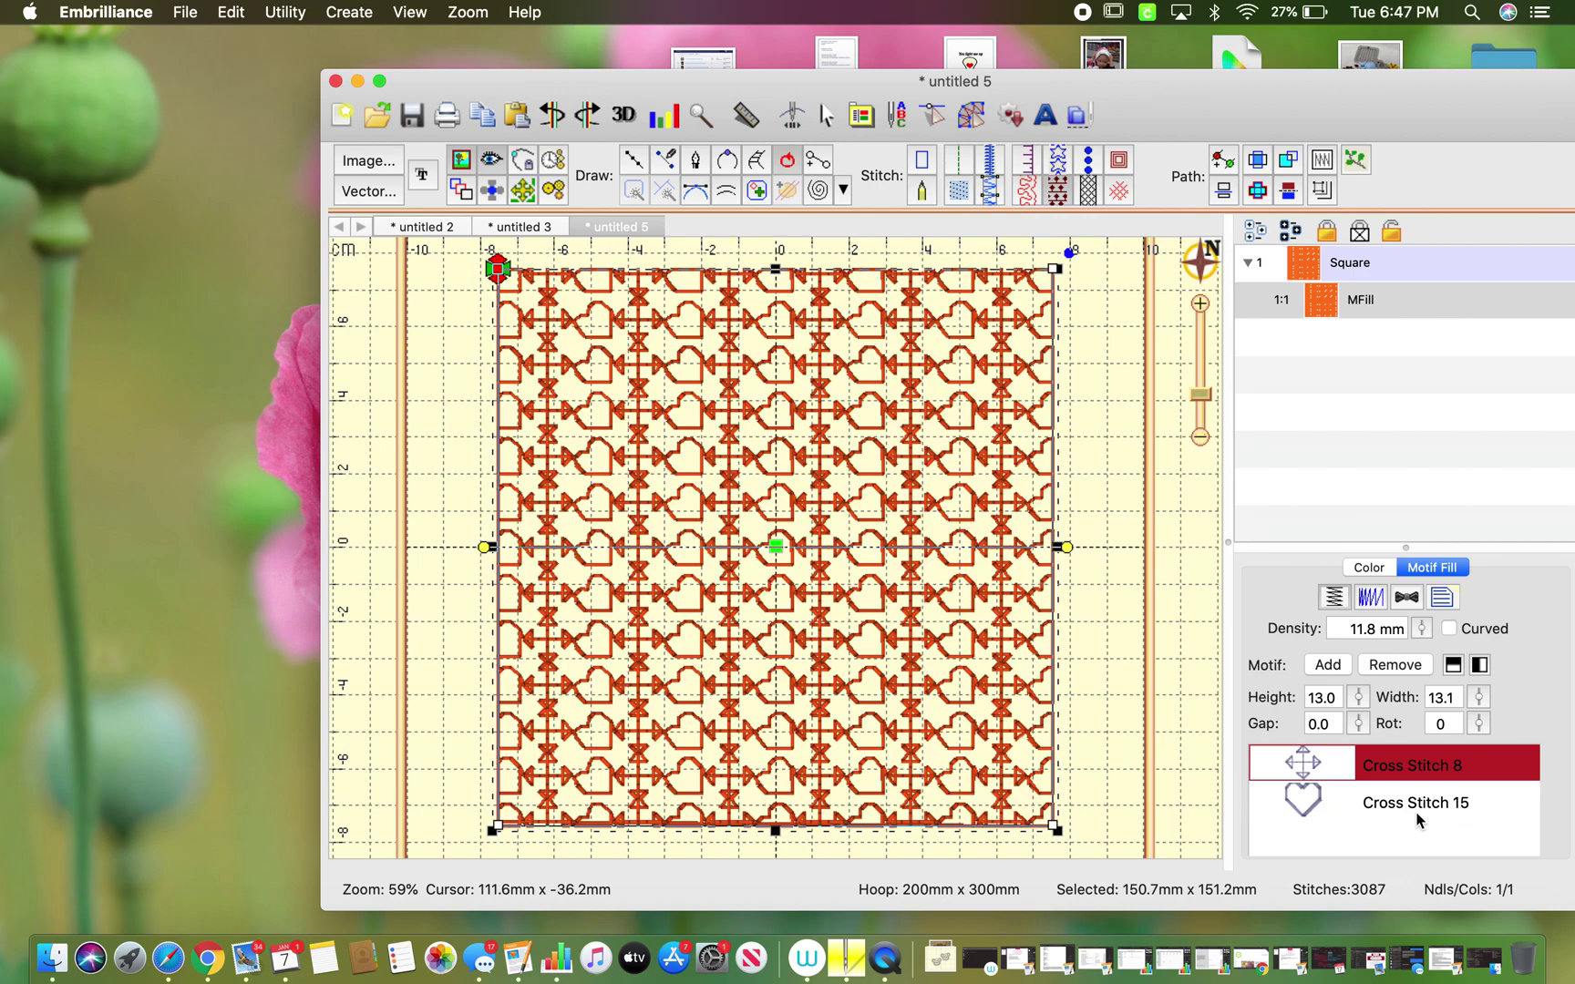
Step: Tilt the square's fill angle about 2°, preview it, and select the MFill object
{"action": "left_click", "coordinate": [1118, 719]}
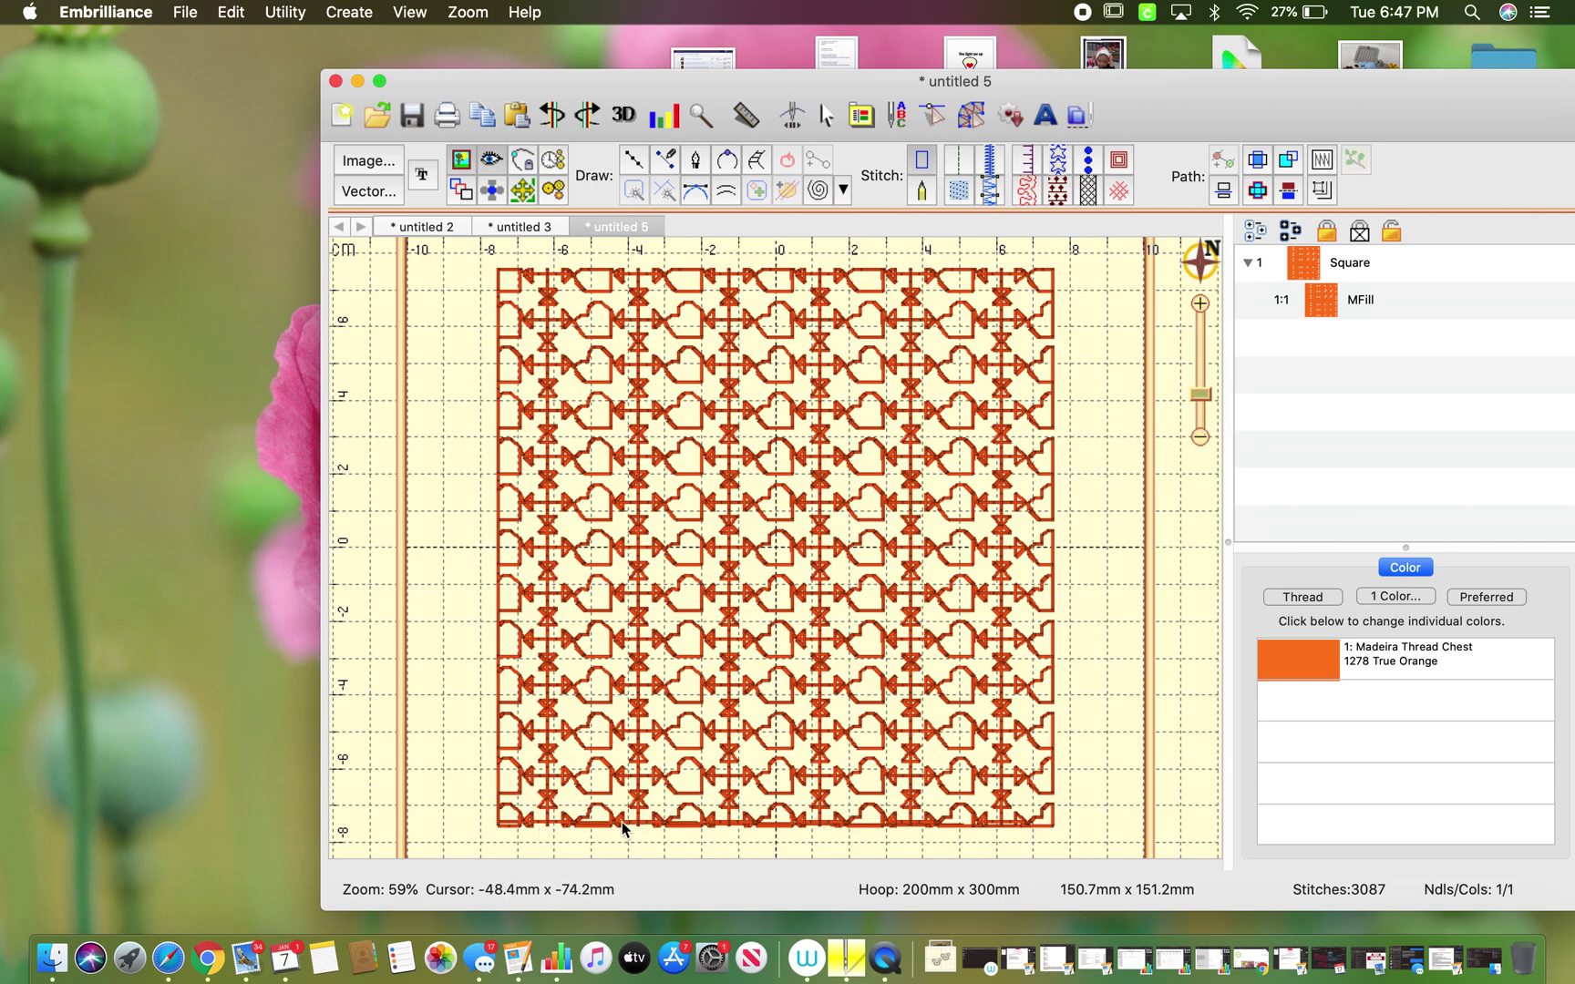
{"action": "left_click", "coordinate": [878, 666]}
{"action": "left_click_drag", "start_coordinate": [1068, 548], "coordinate": [1067, 528]}
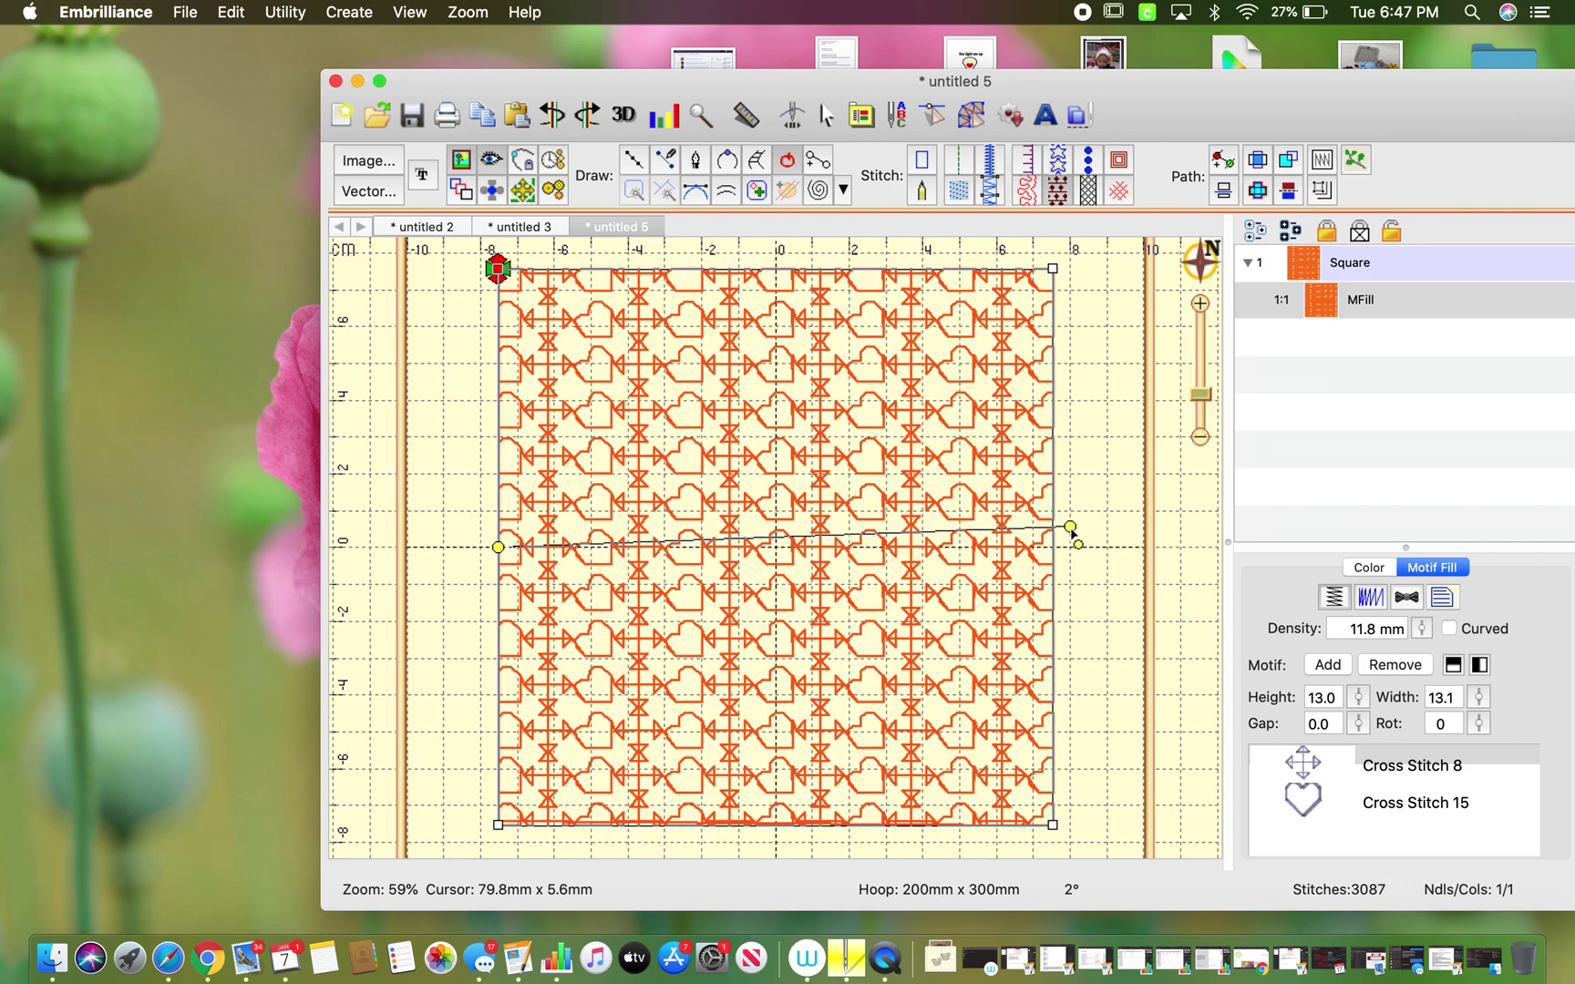
{"action": "left_click", "coordinate": [1098, 577]}
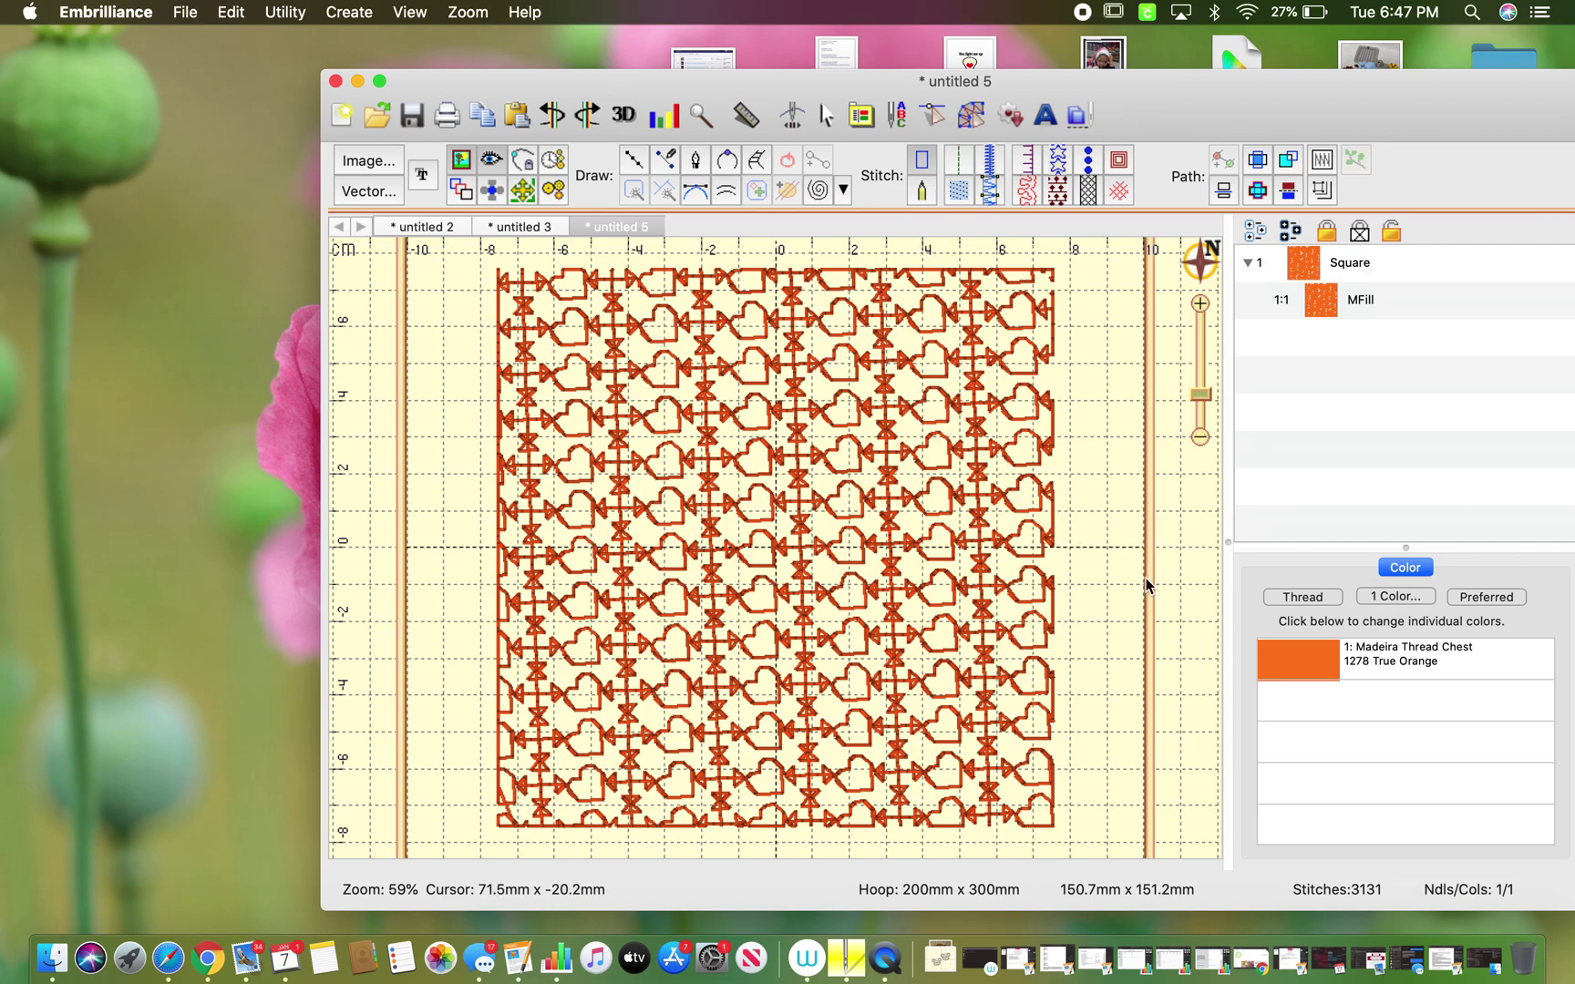
{"action": "left_click", "coordinate": [1392, 305]}
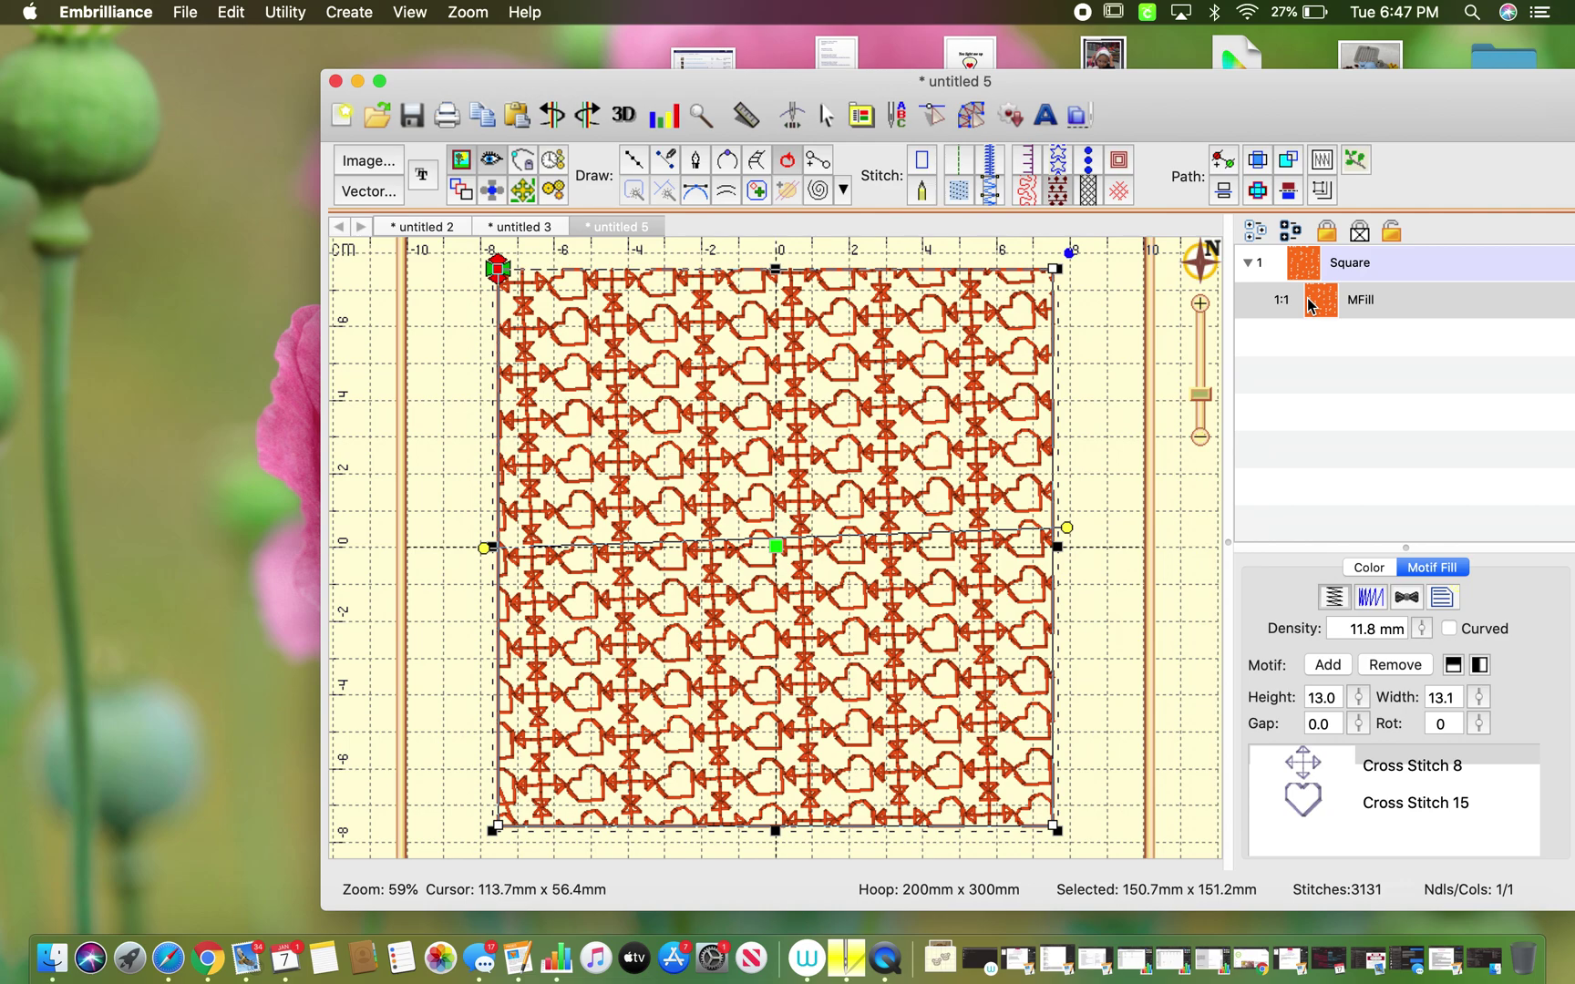
Step: Duplicate the MFill object and make the copy a 3-pass bean run with 3.0 mm length
{"action": "key", "text": "super+c"}
{"action": "key", "text": "super+v"}
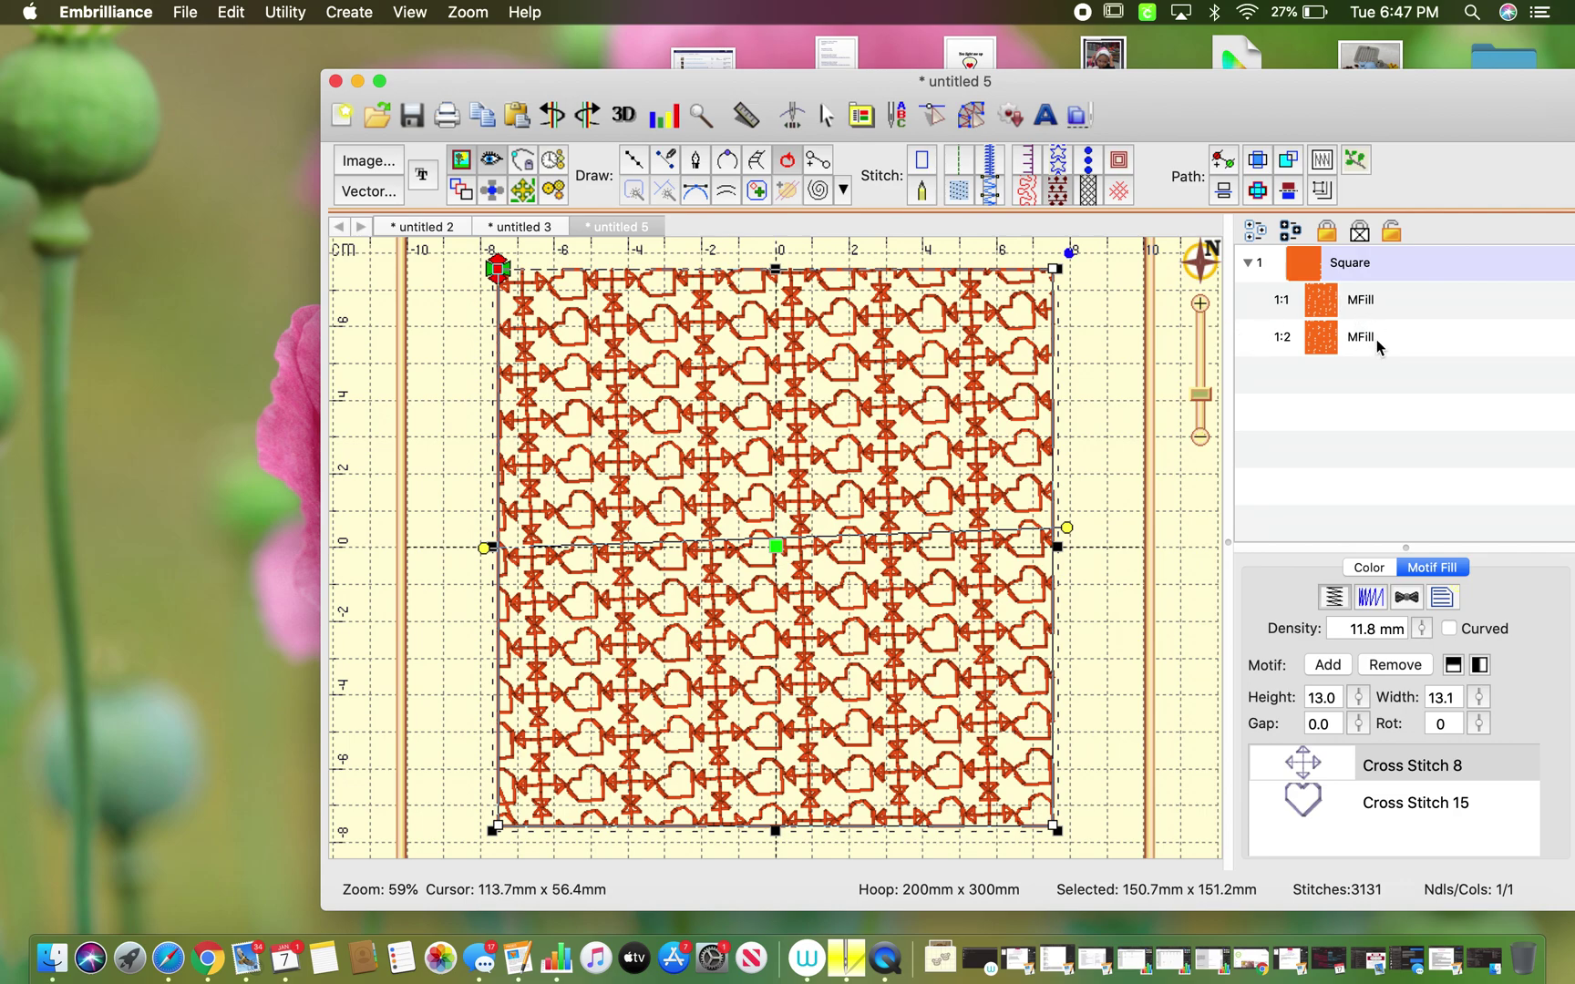
{"action": "left_click", "coordinate": [1377, 340]}
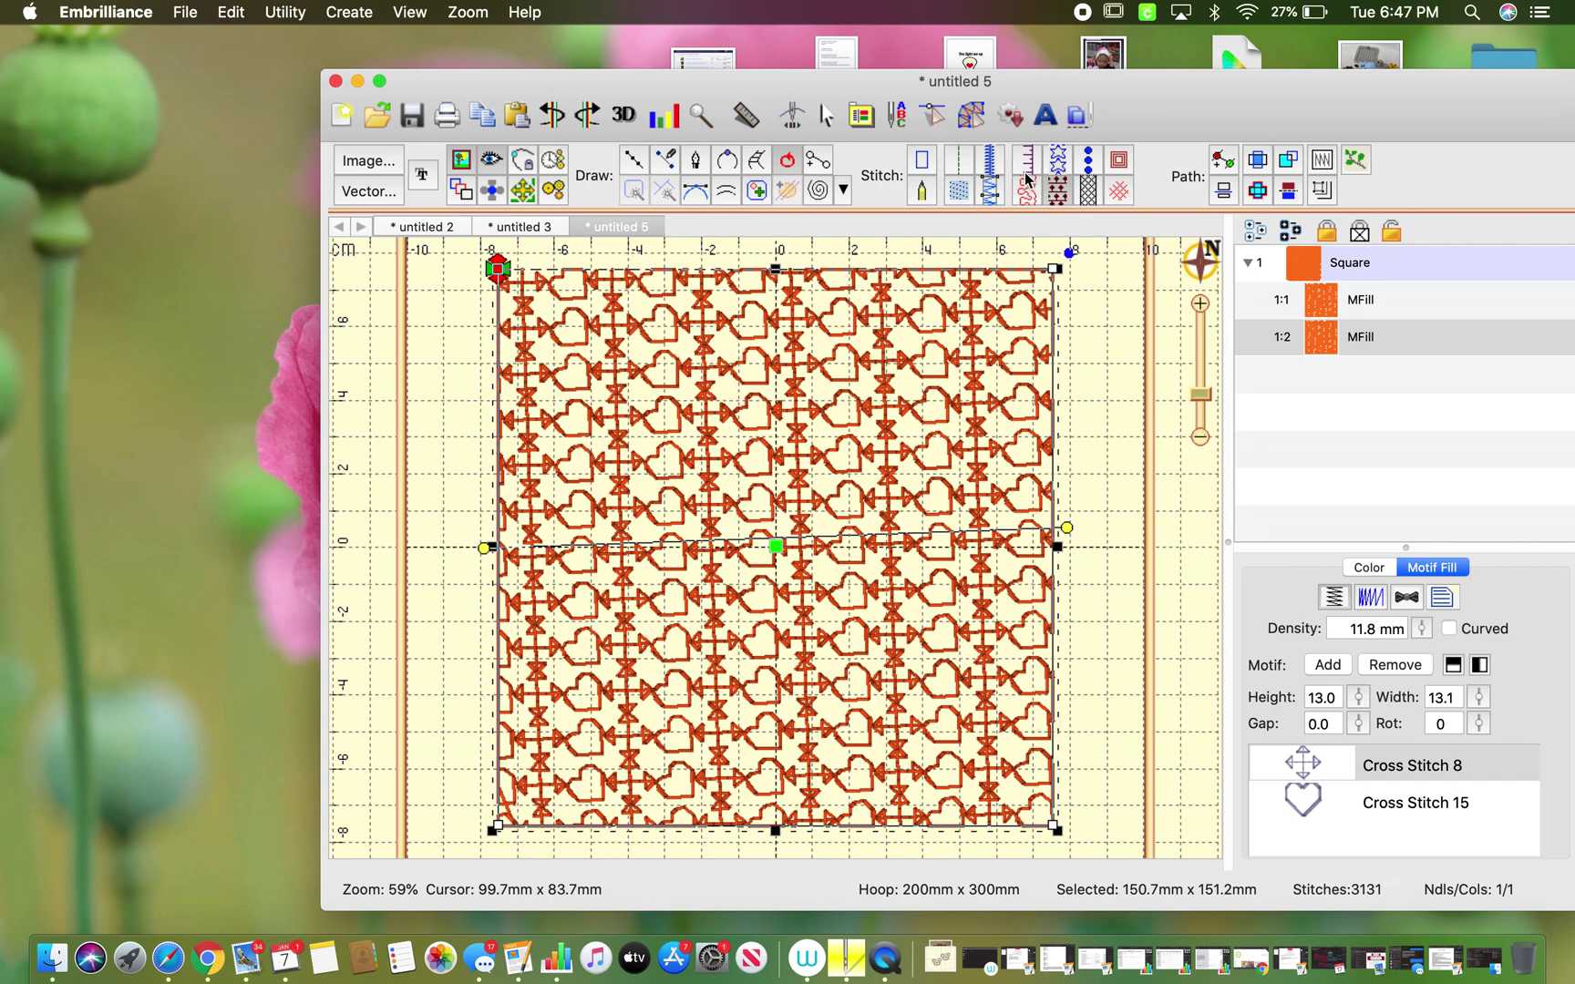
{"action": "left_click", "coordinate": [959, 162]}
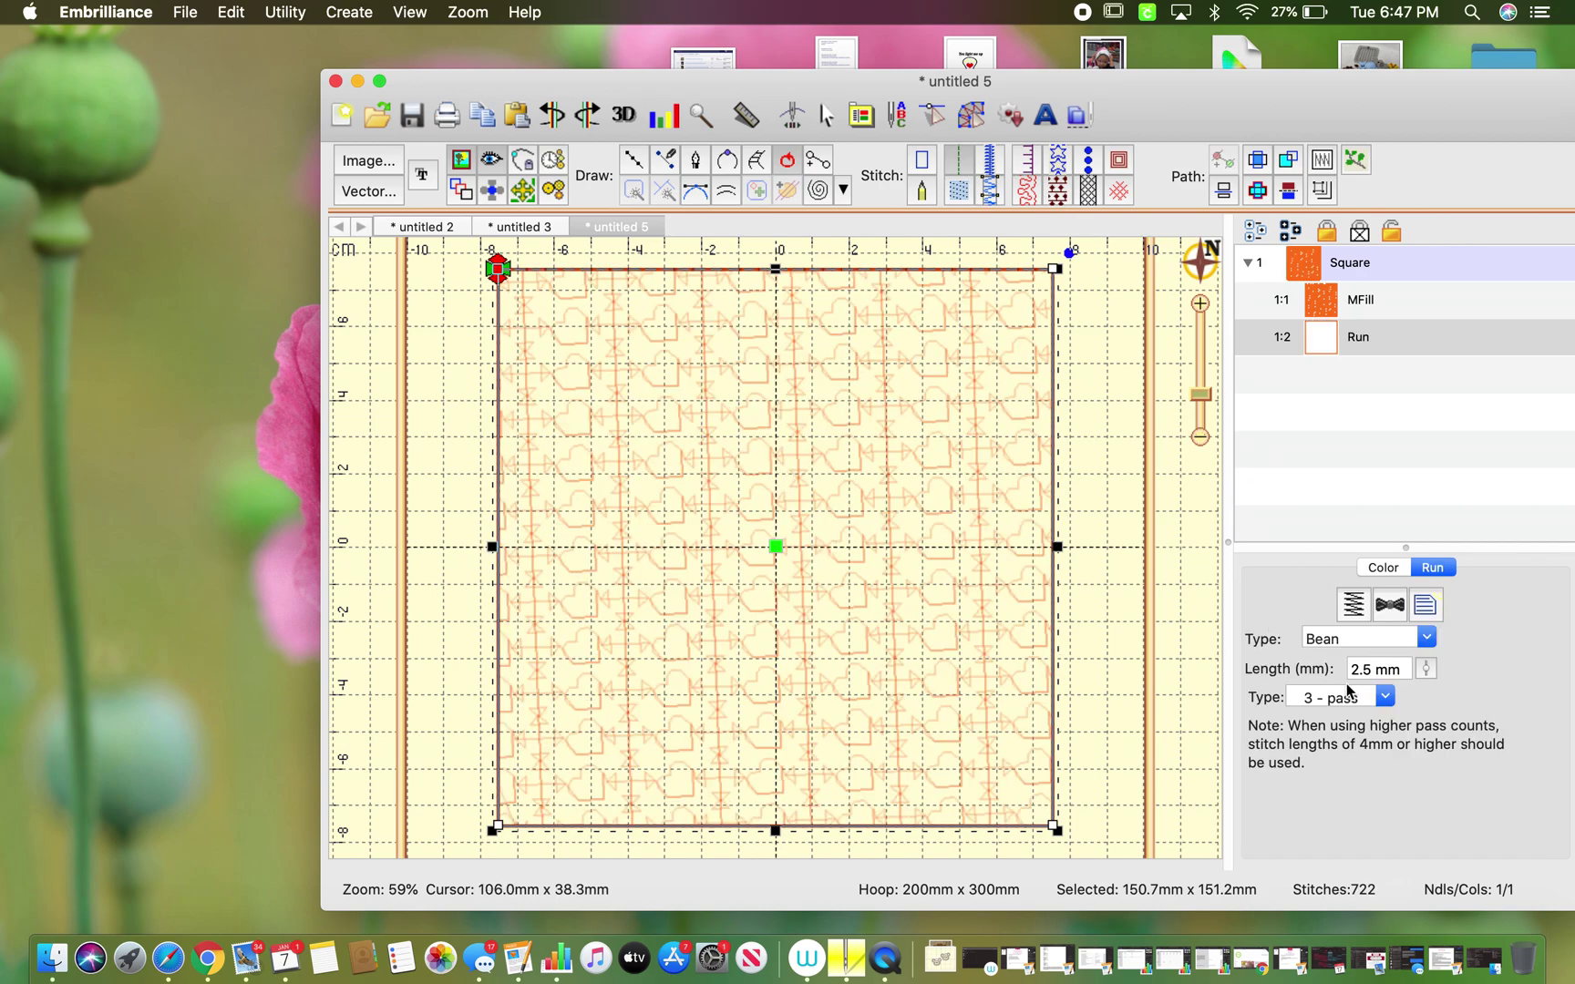
{"action": "left_click", "coordinate": [1426, 669]}
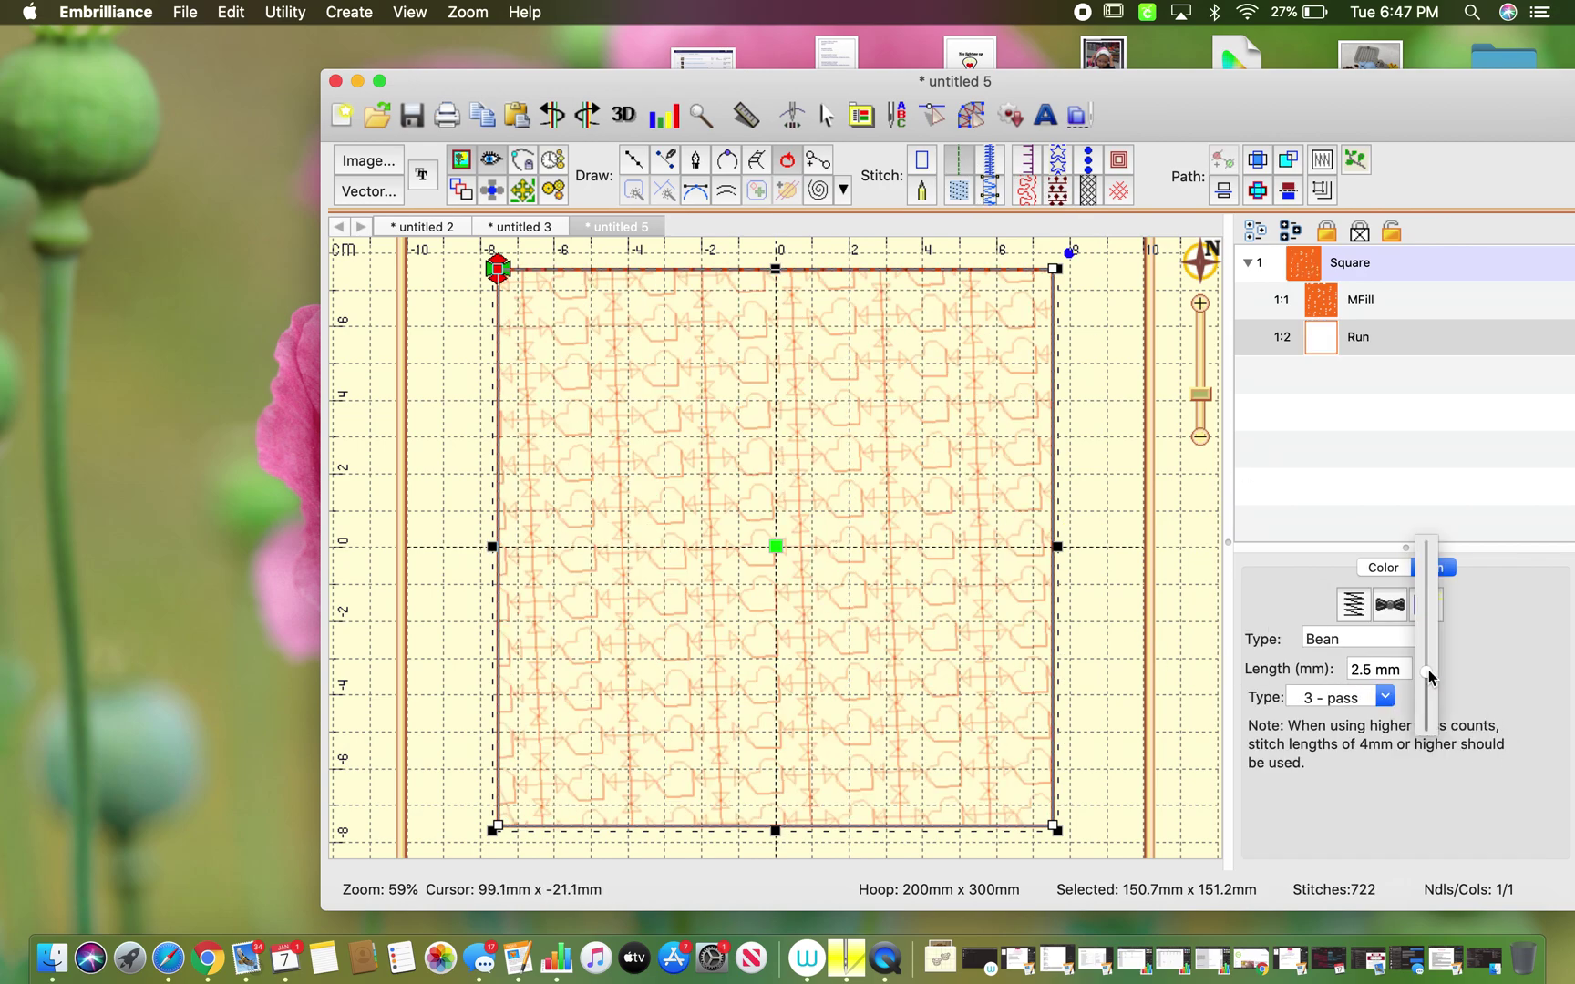
{"action": "left_click_drag", "start_coordinate": [1428, 669], "coordinate": [1426, 653]}
{"action": "left_click", "coordinate": [1089, 612]}
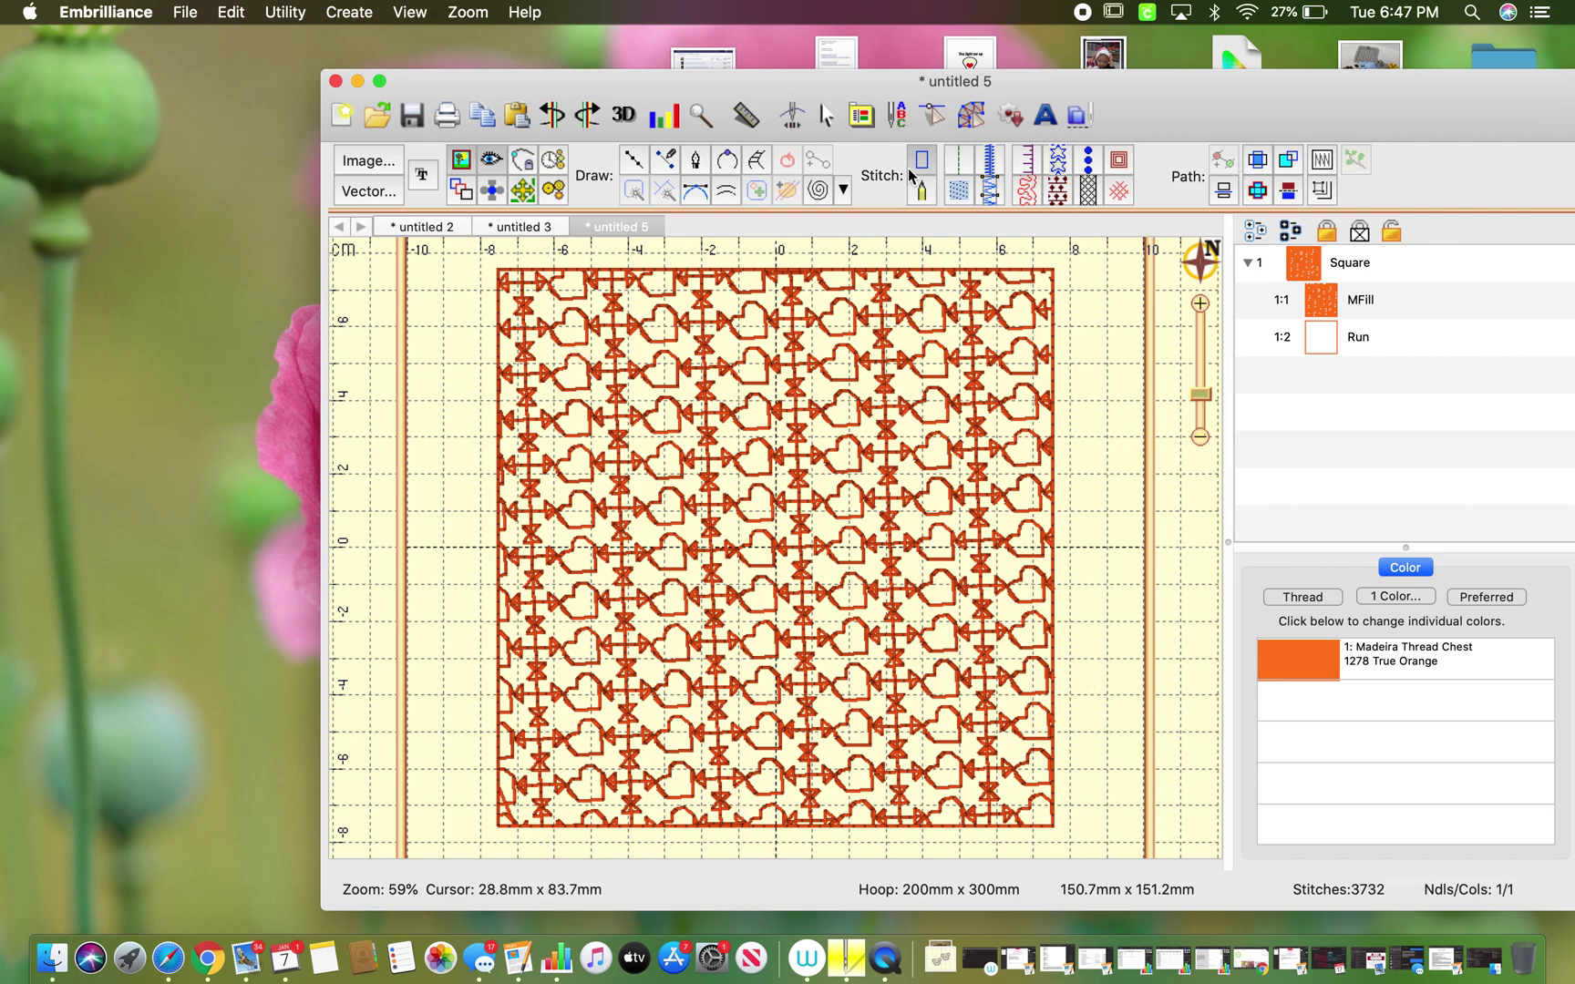
Step: Cycle through untitled 3, 2 and 5, settle on the untitled 2 heart design, then bring up QuickTime
{"action": "left_click", "coordinate": [508, 224]}
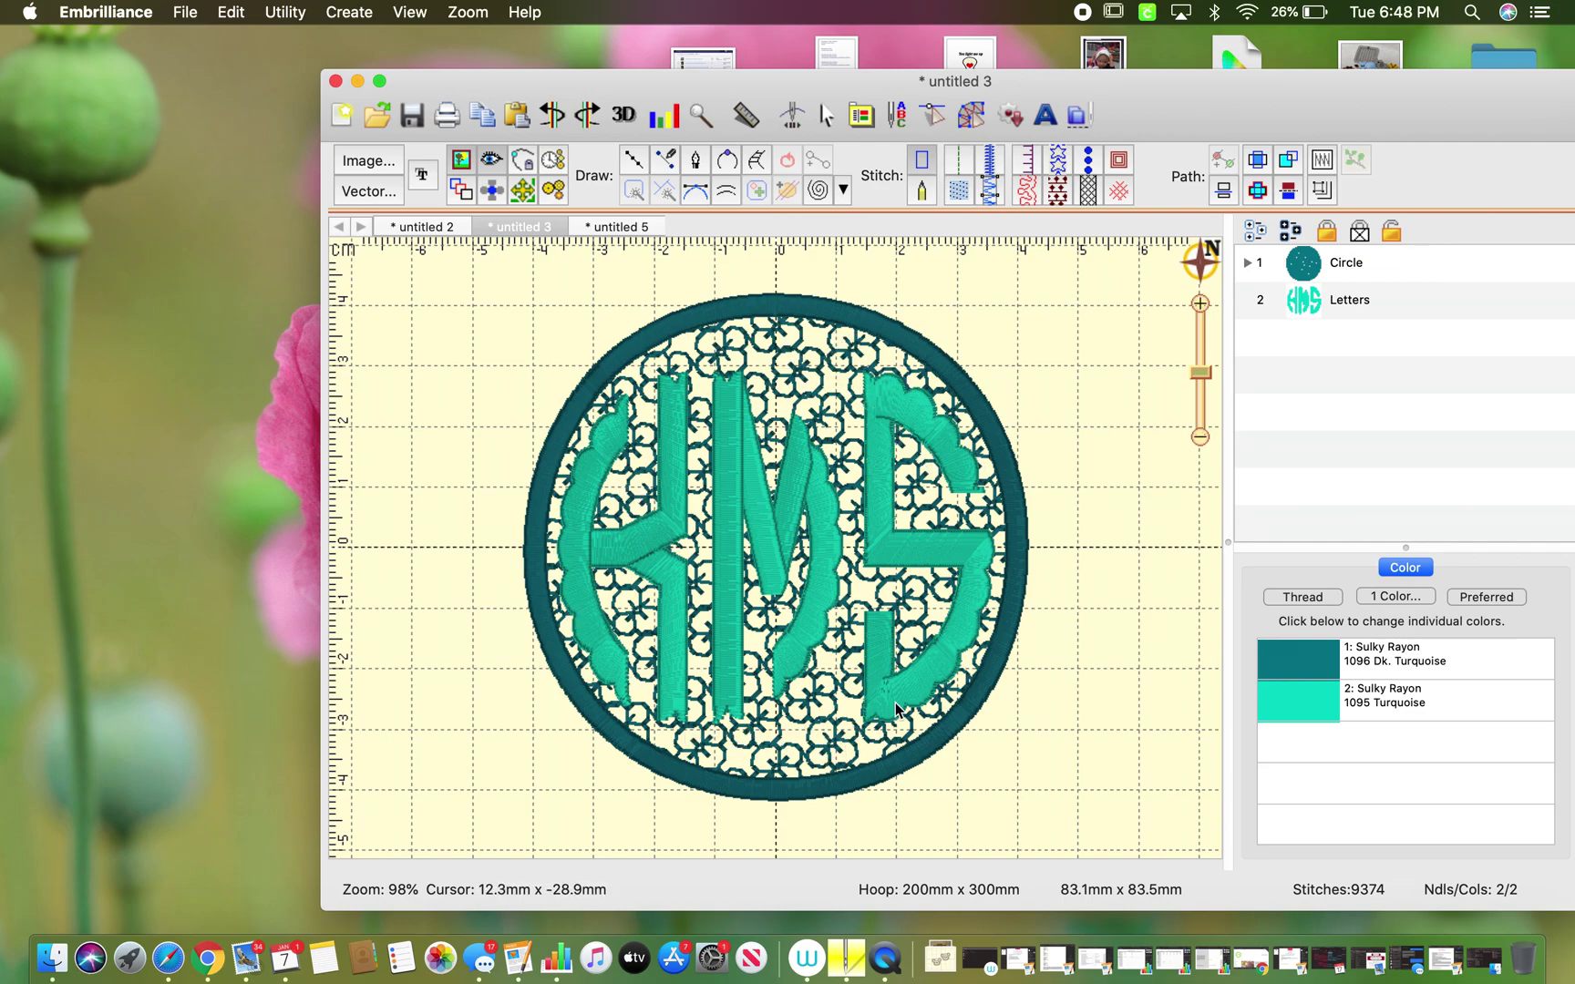
{"action": "left_click", "coordinate": [415, 230]}
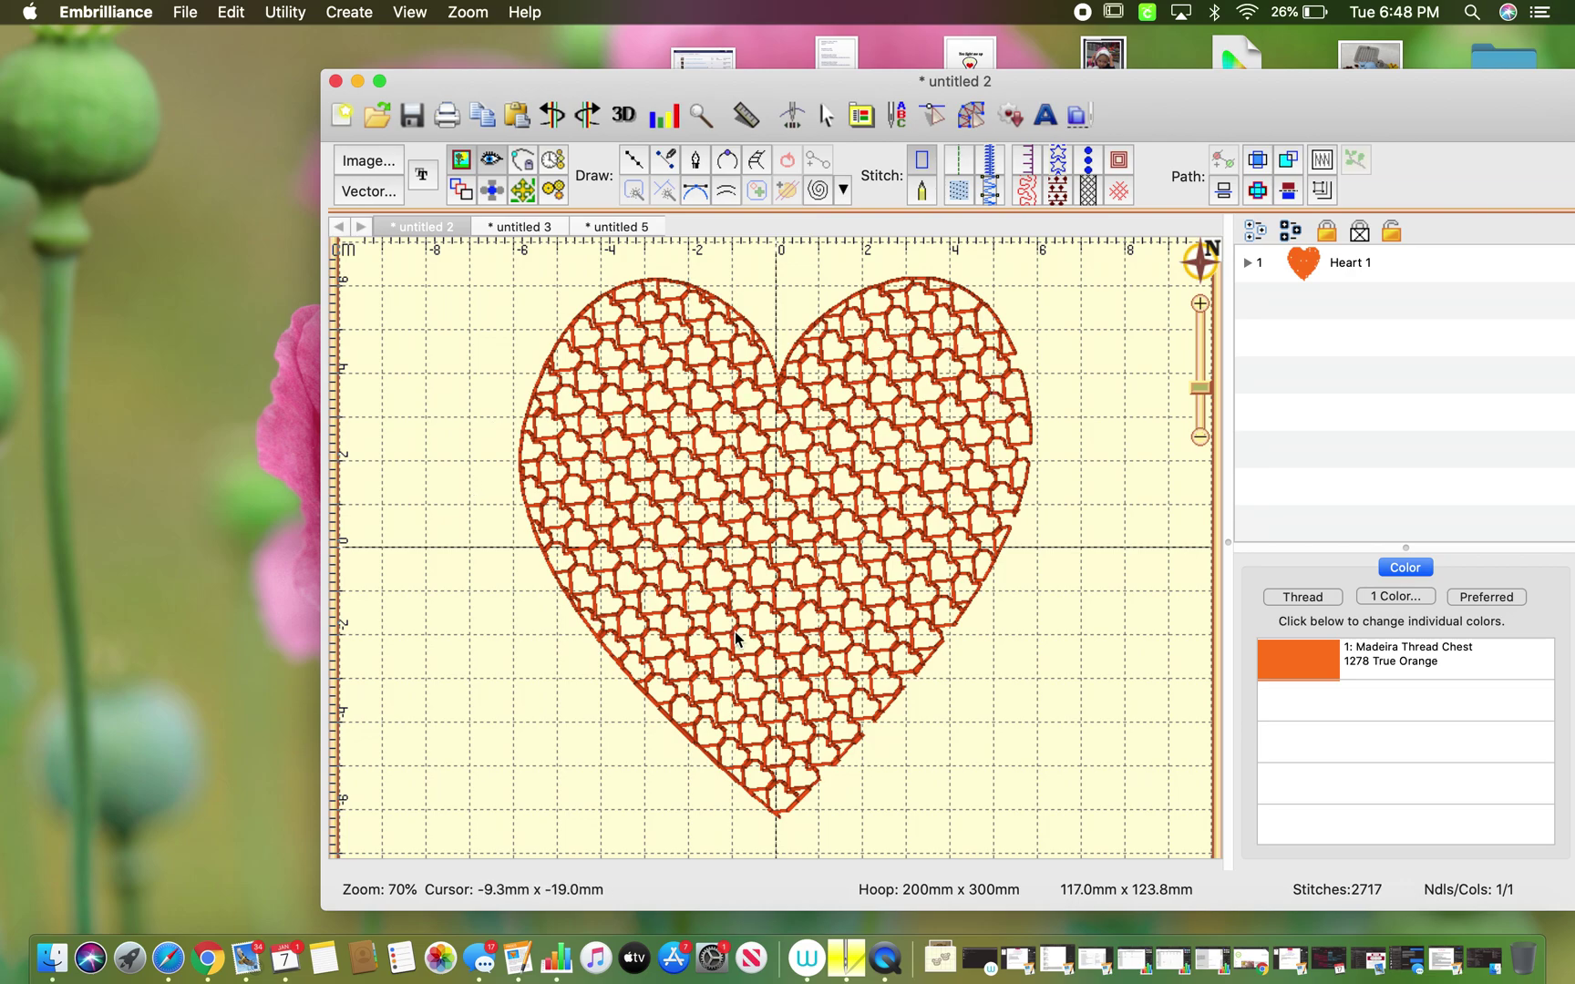
{"action": "left_click", "coordinate": [627, 232]}
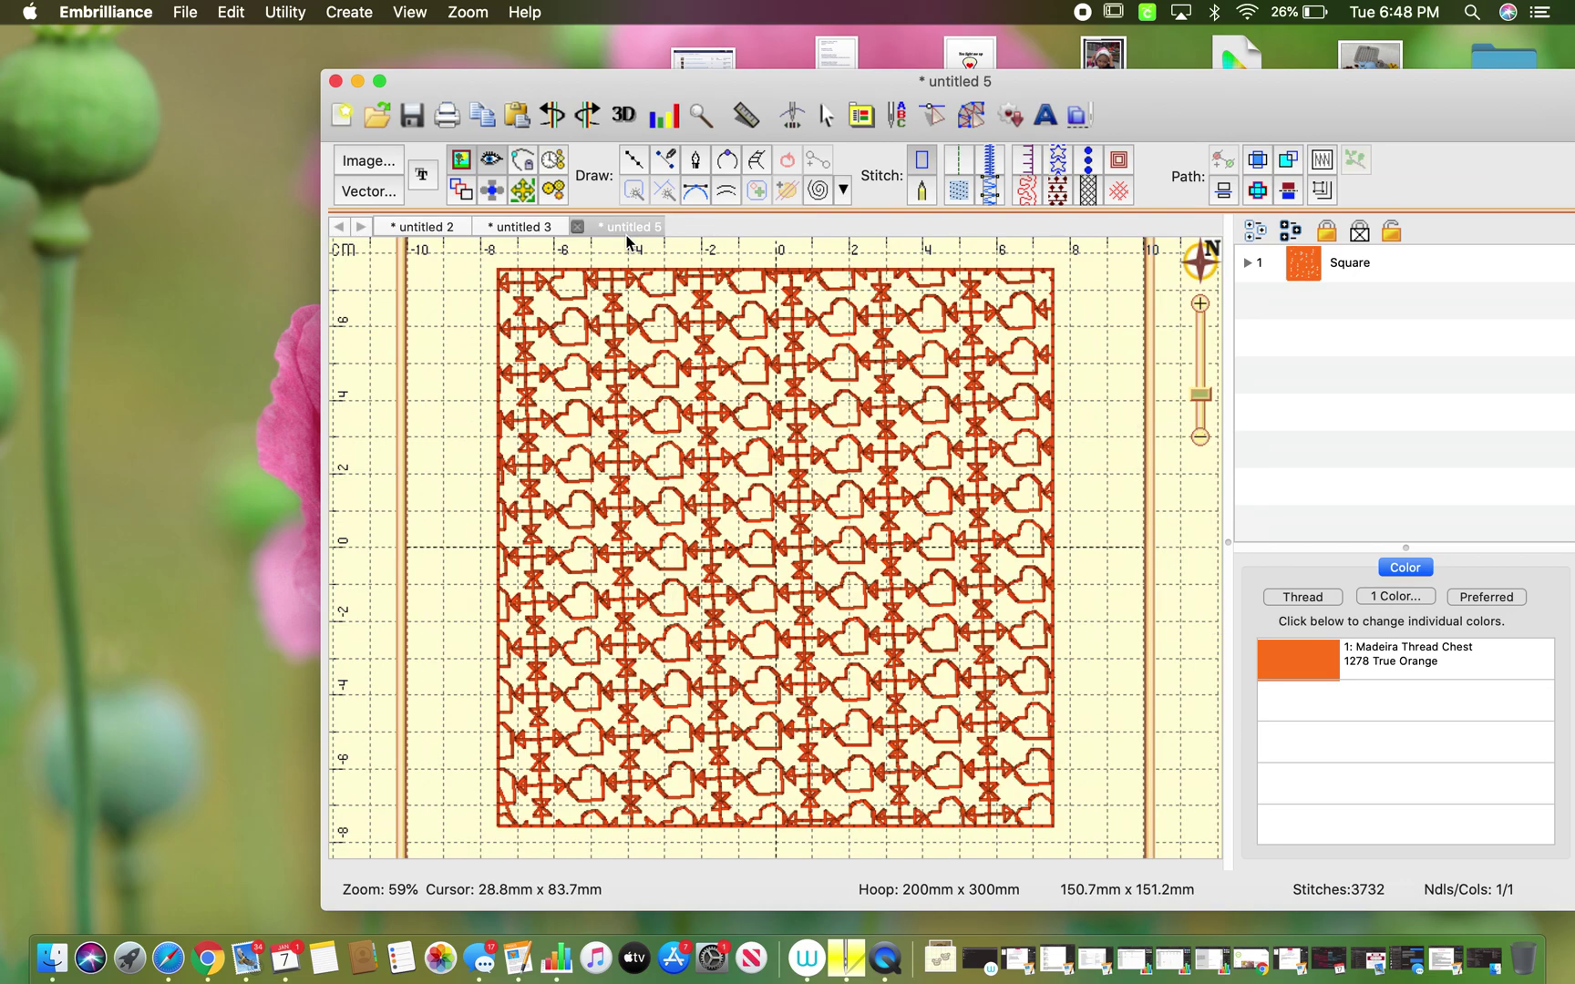
{"action": "left_click", "coordinate": [520, 227]}
{"action": "left_click", "coordinate": [440, 228]}
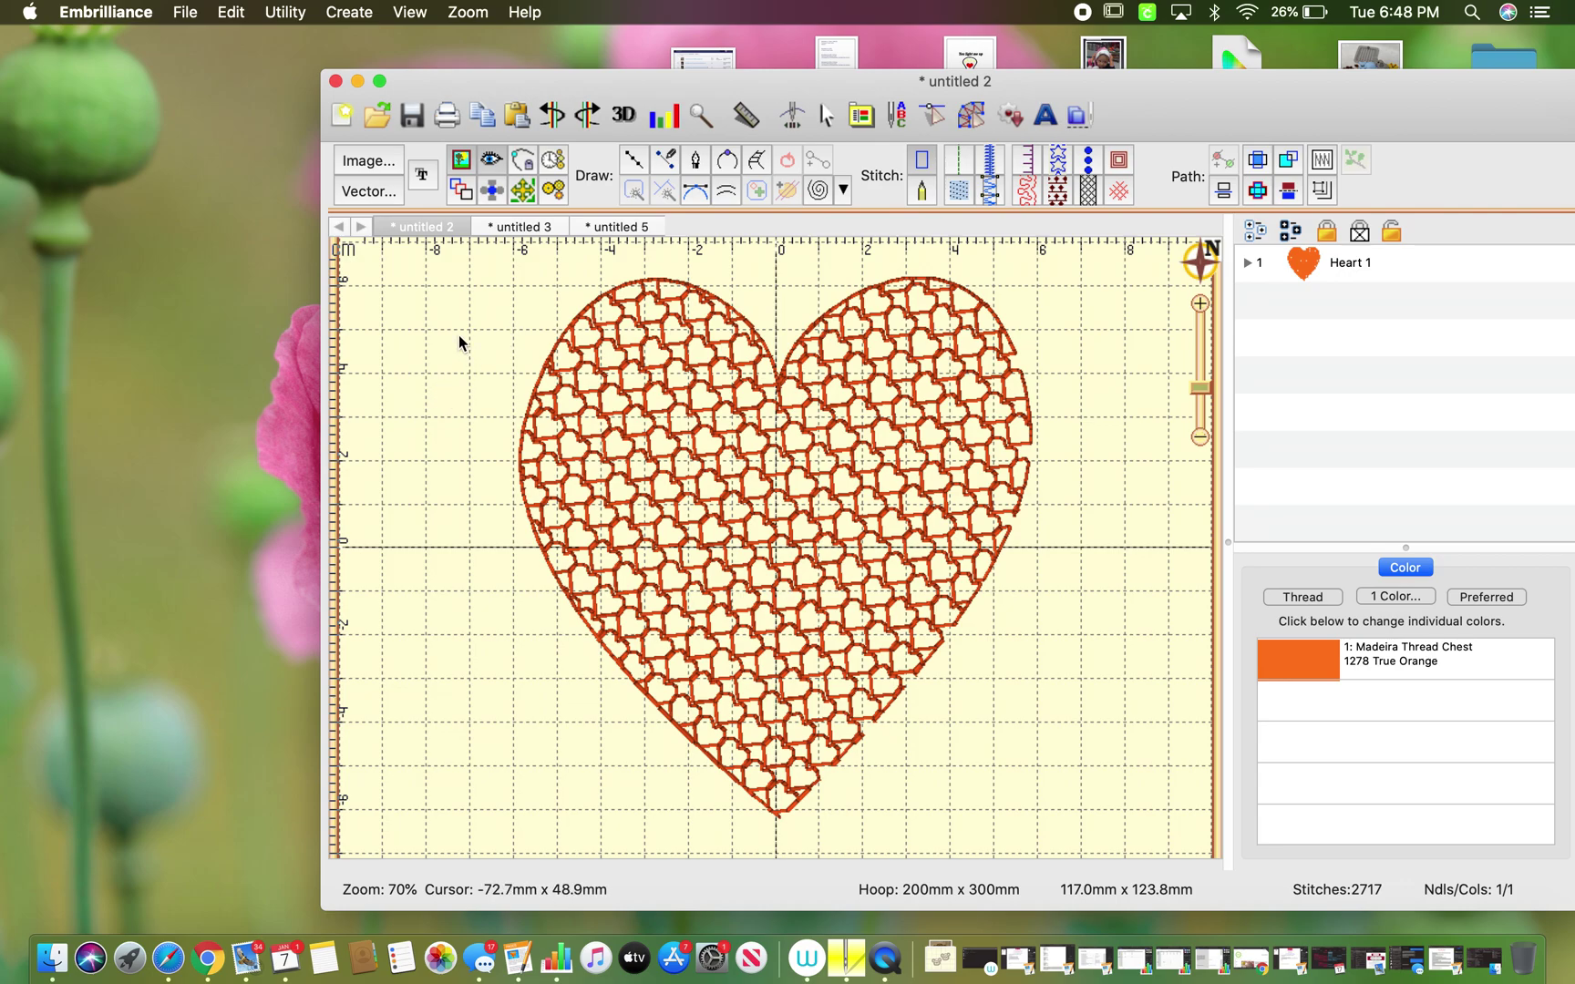
{"action": "left_click", "coordinate": [885, 959]}
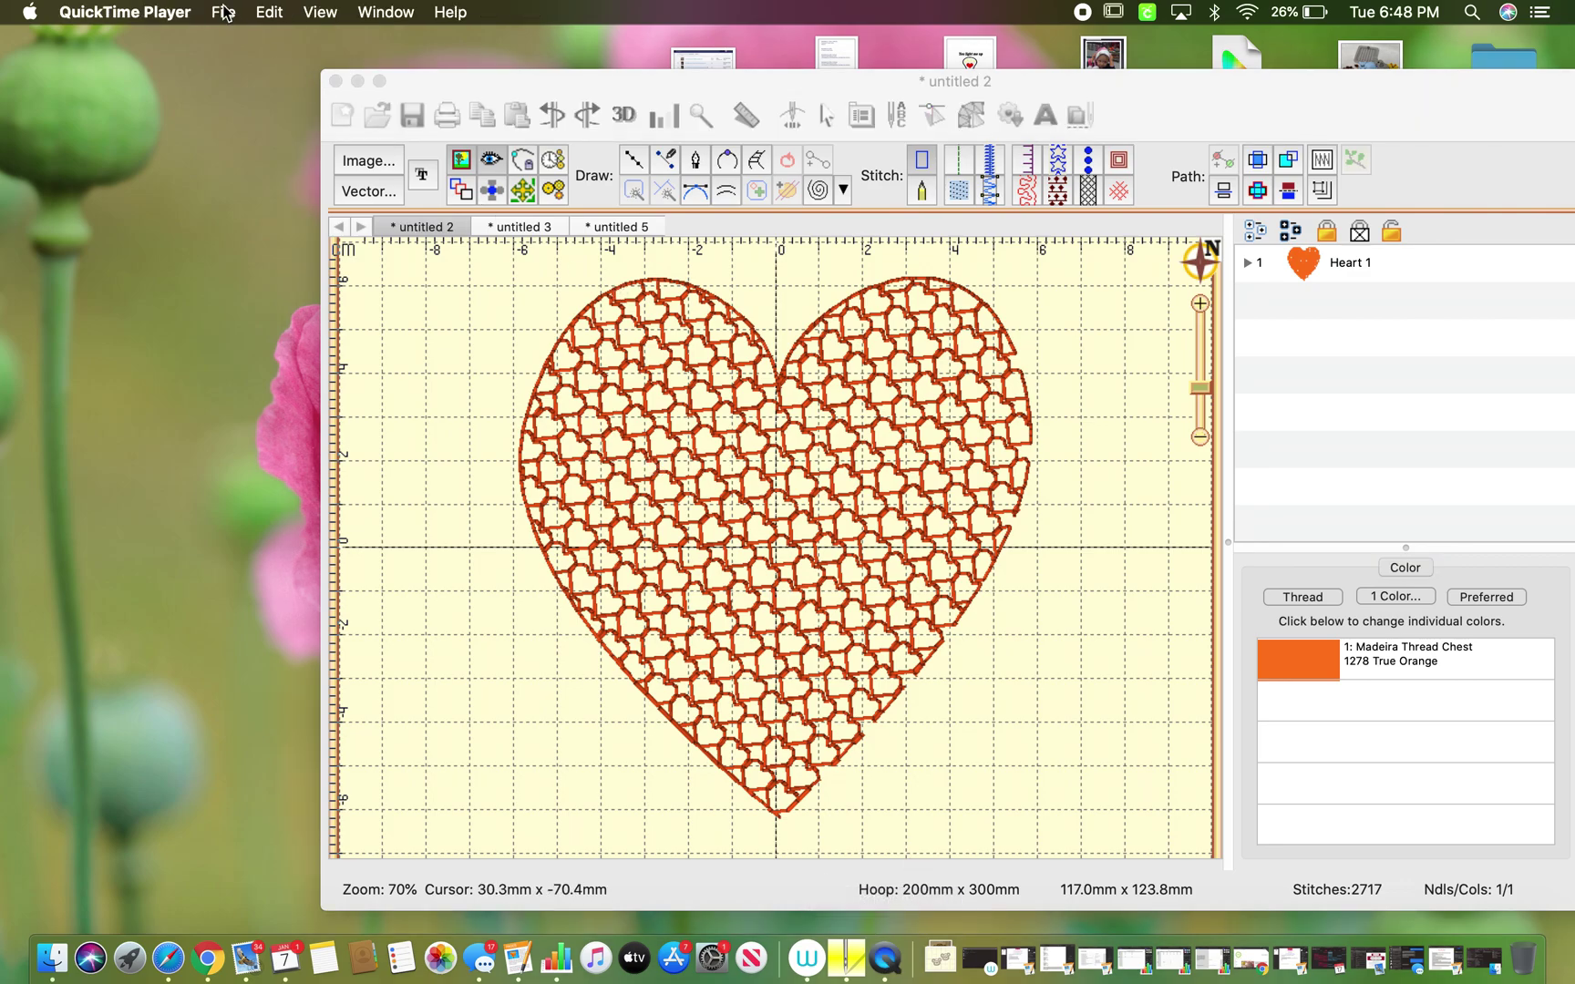